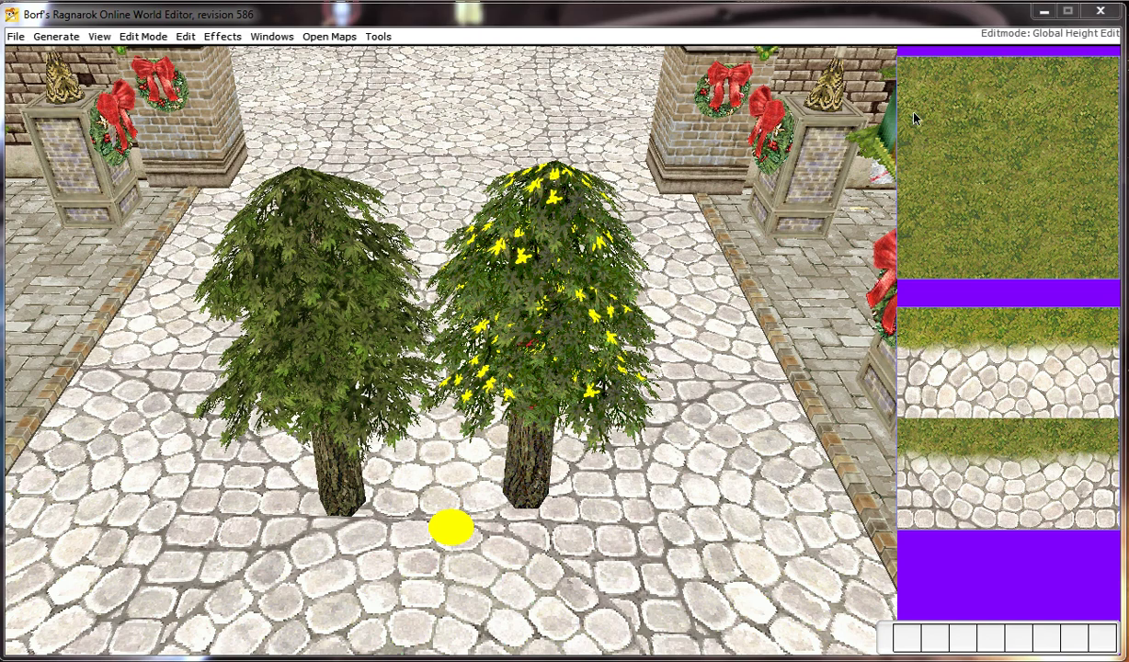
Step: Examine the plain and the decorated tree in object edit mode, selecting the decorated one
drag(755, 201, 688, 201)
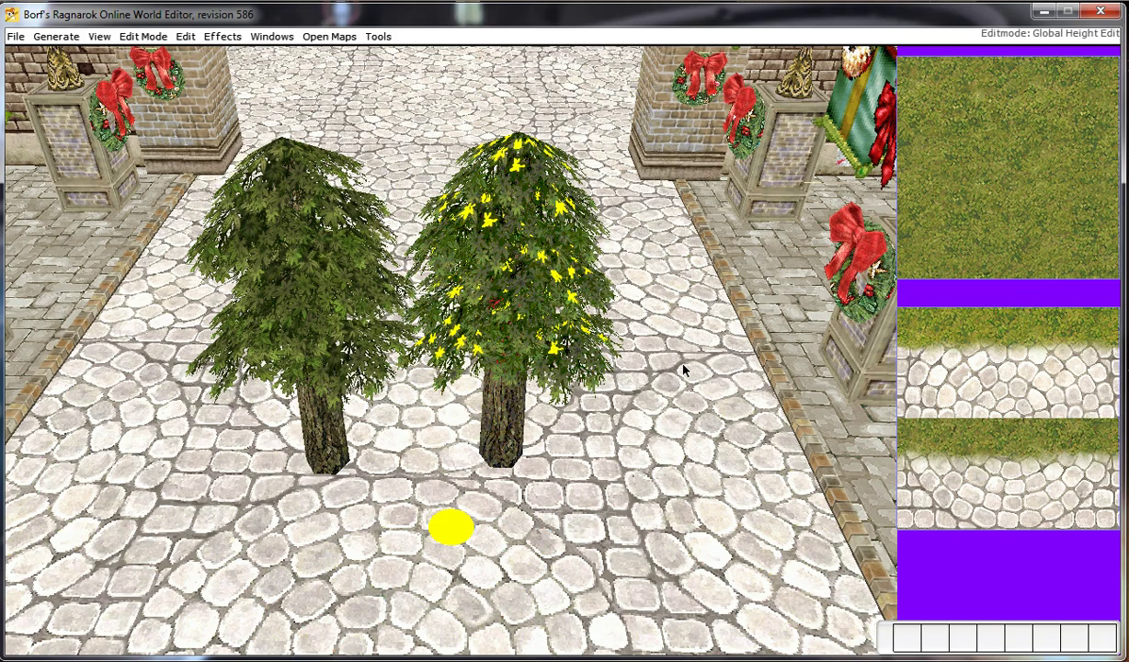
drag(555, 281, 577, 318)
scroll(462, 403, up, 3)
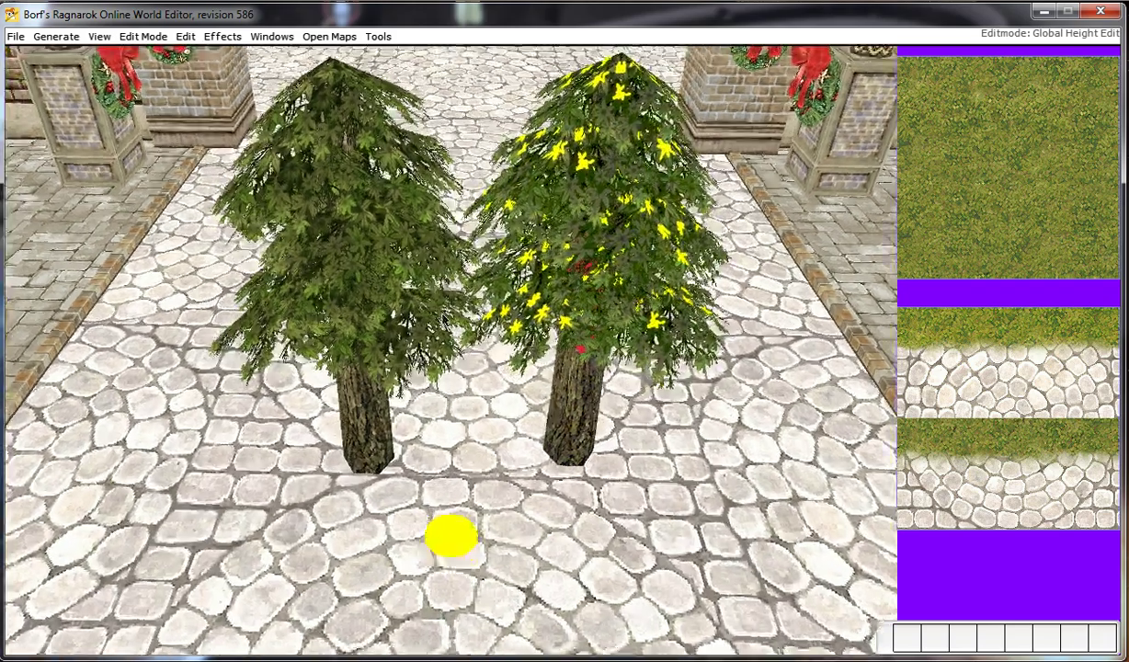
drag(402, 214, 439, 255)
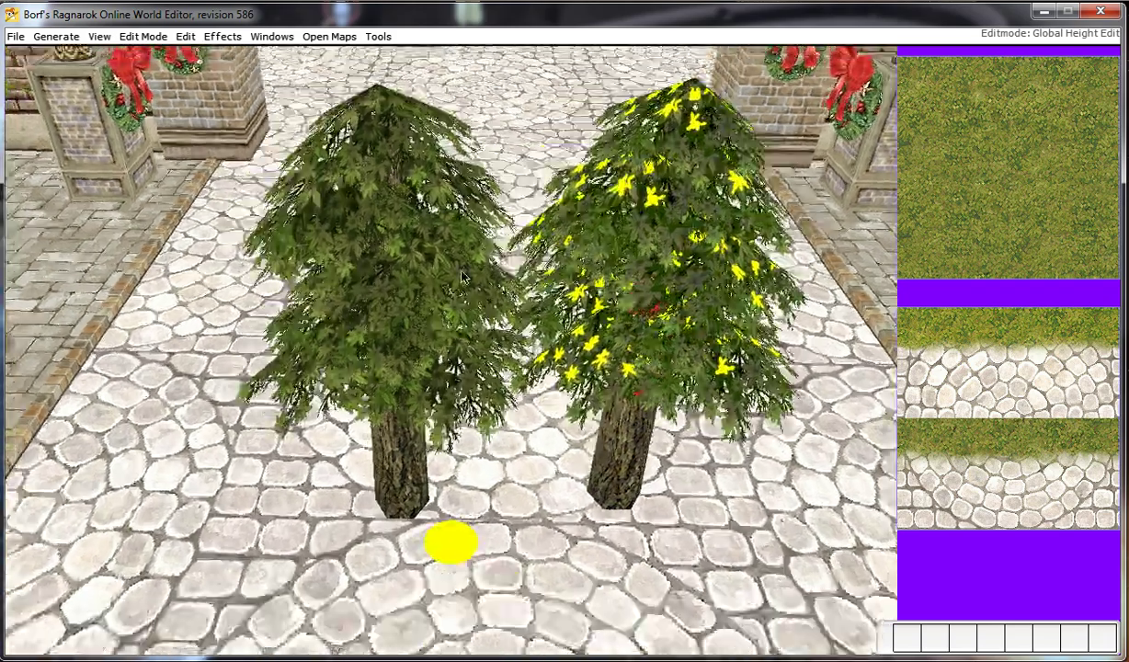
key(F5)
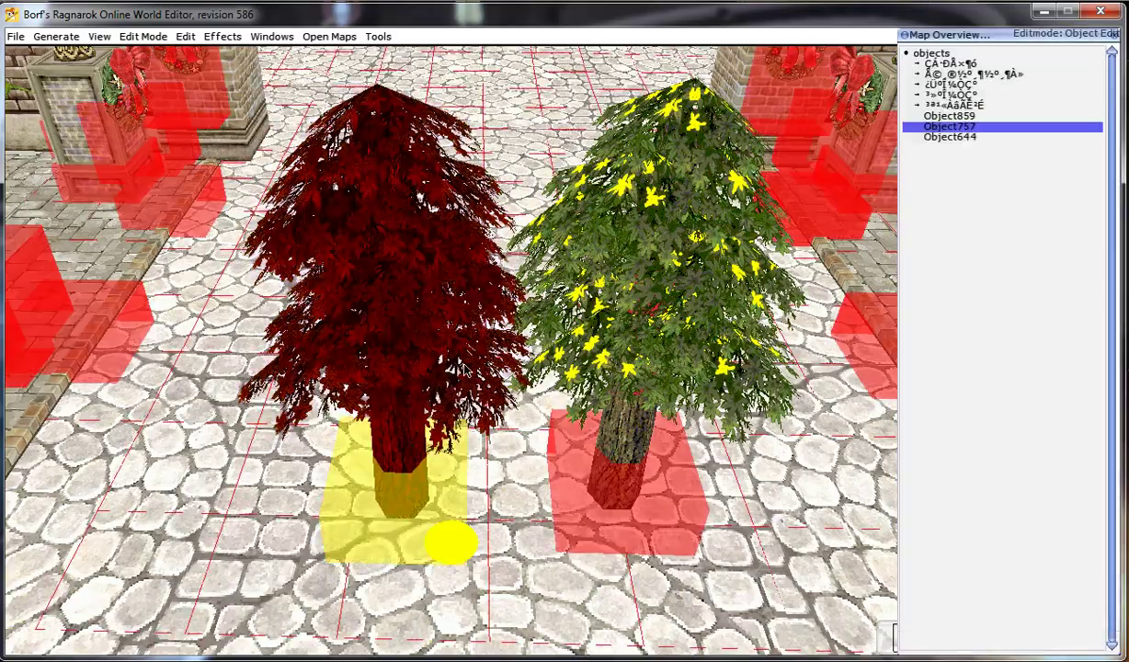
right_click(447, 349)
drag(512, 324, 584, 368)
scroll(542, 337, up, 2)
scroll(585, 368, up, 2)
click(477, 402)
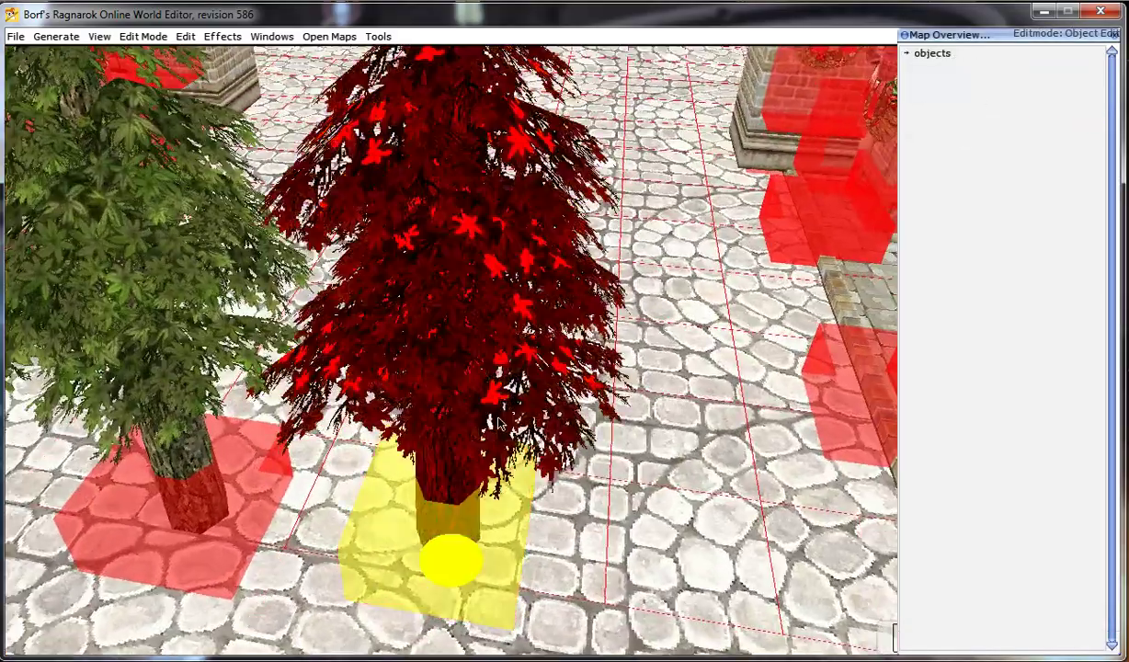
Step: Deselect the decorated tree and return to global height edit mode
right_click(494, 403)
drag(495, 404, 555, 367)
scroll(579, 432, down, 2)
drag(504, 330, 551, 276)
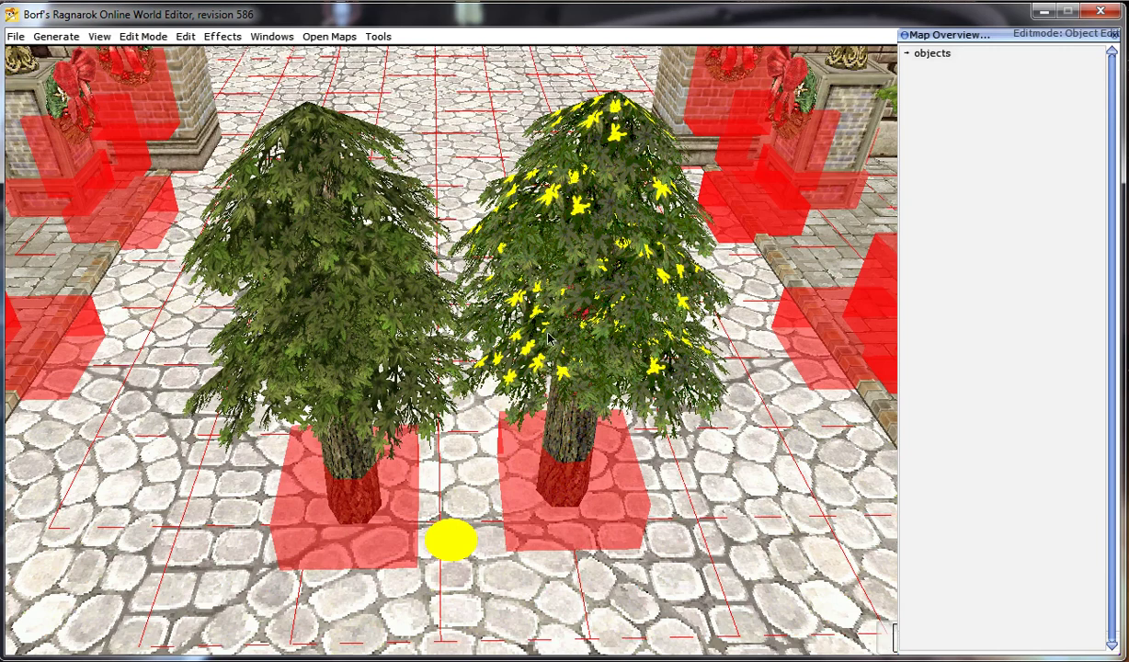
key(F2)
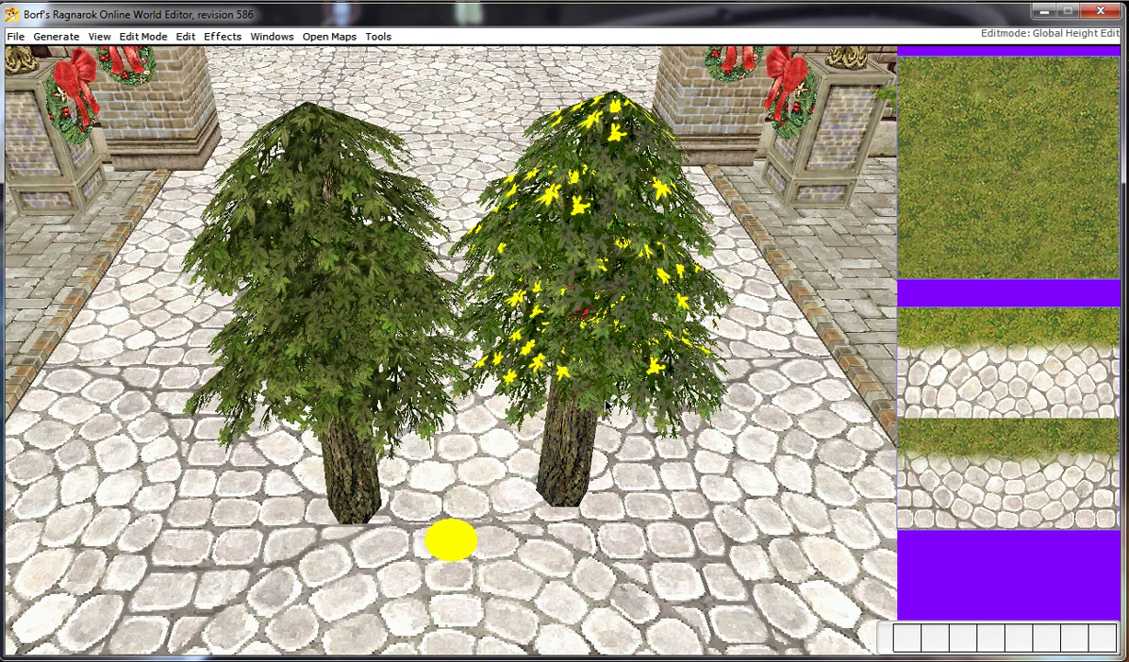
Step: Examine the decorated tree's yellow and red leaf details up close and compare it with the plain tree
drag(677, 460, 612, 421)
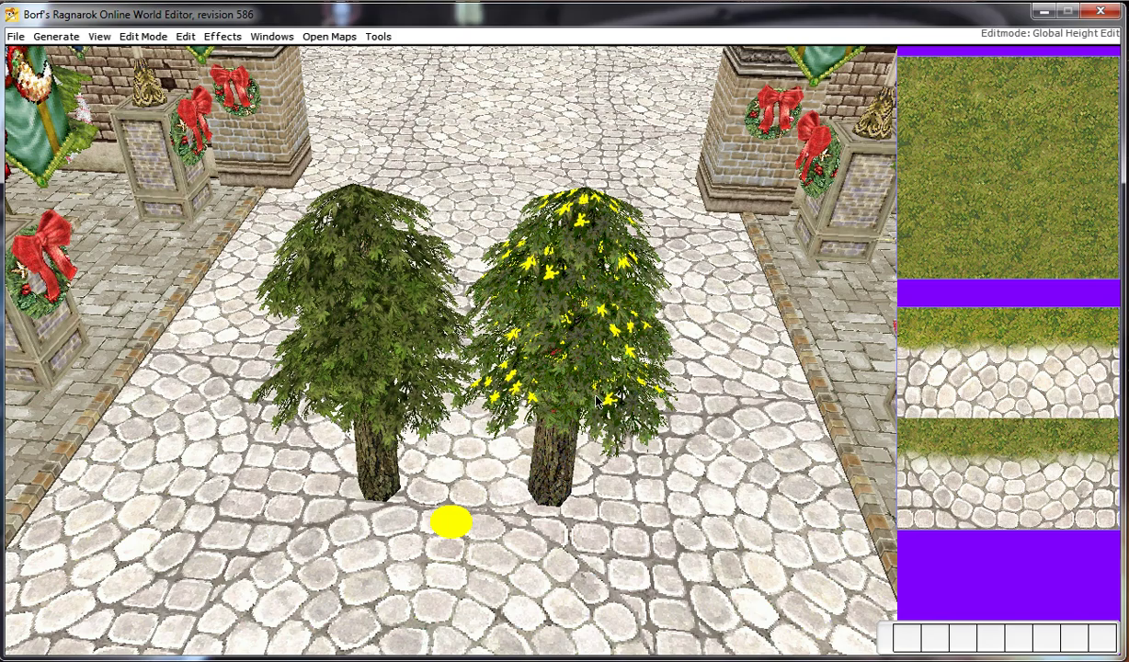
scroll(655, 441, up, 5)
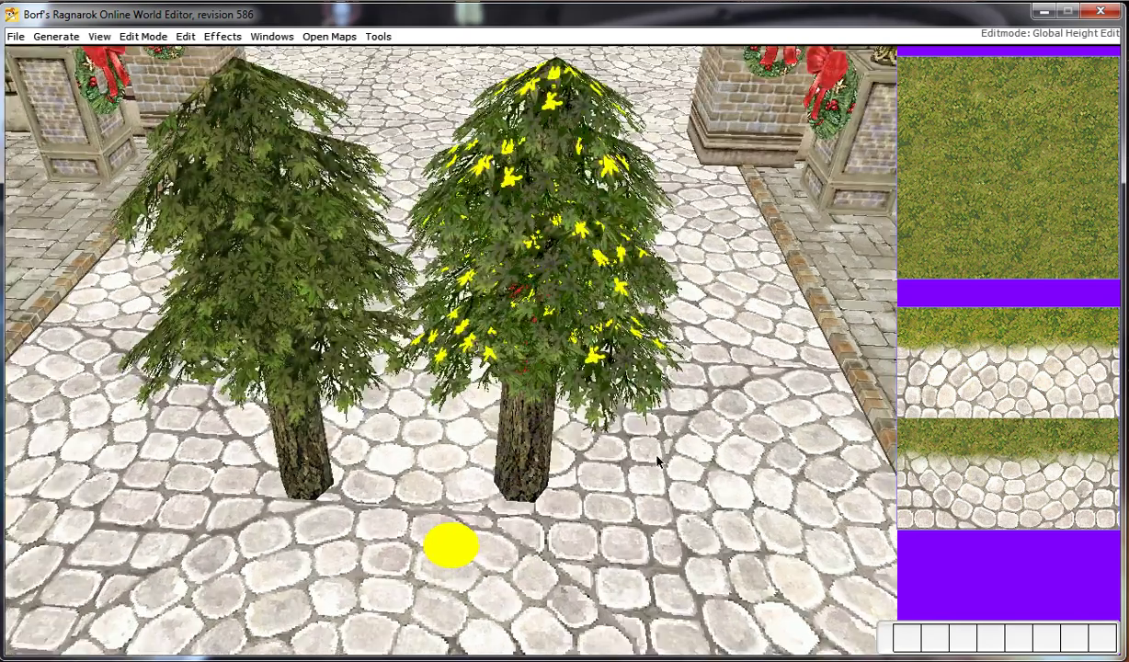
drag(612, 432, 526, 325)
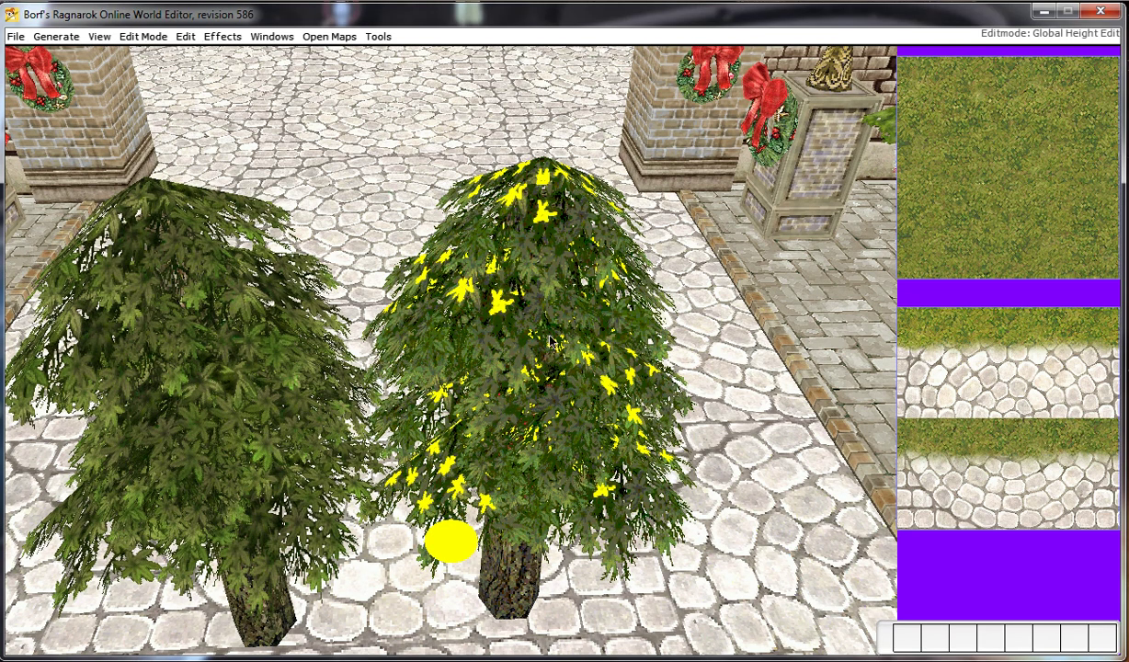
mouse_move(514, 283)
mouse_down()
mouse_move(487, 262)
mouse_move(499, 269)
mouse_up()
drag(447, 338, 495, 313)
scroll(479, 344, up, 3)
scroll(478, 344, down, 5)
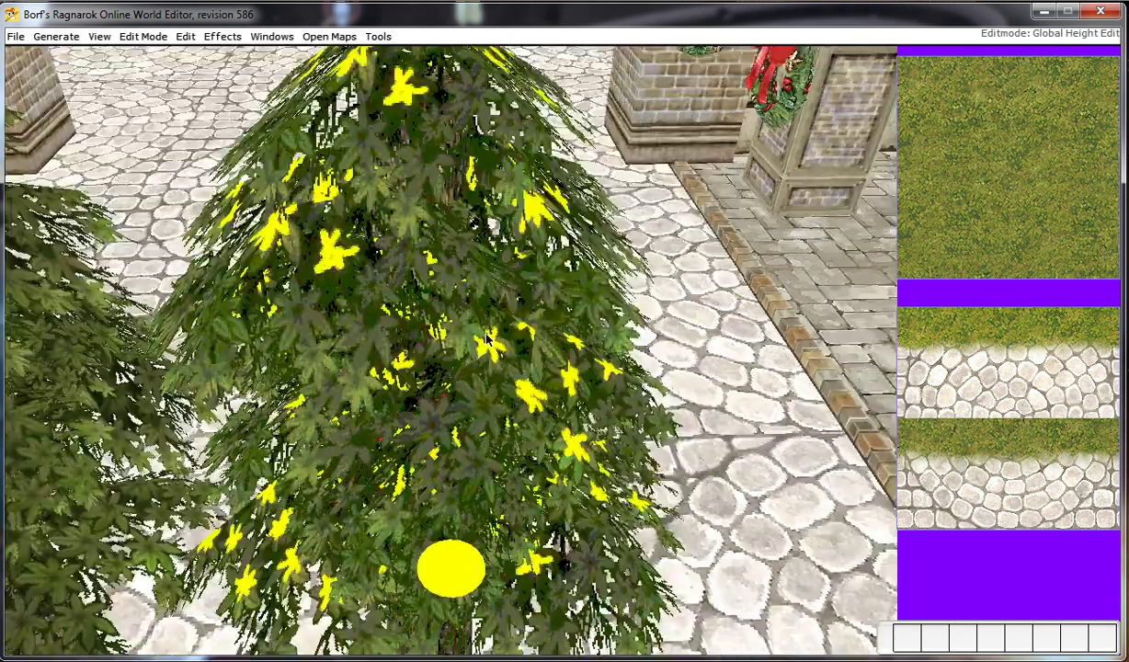
scroll(486, 338, down, 5)
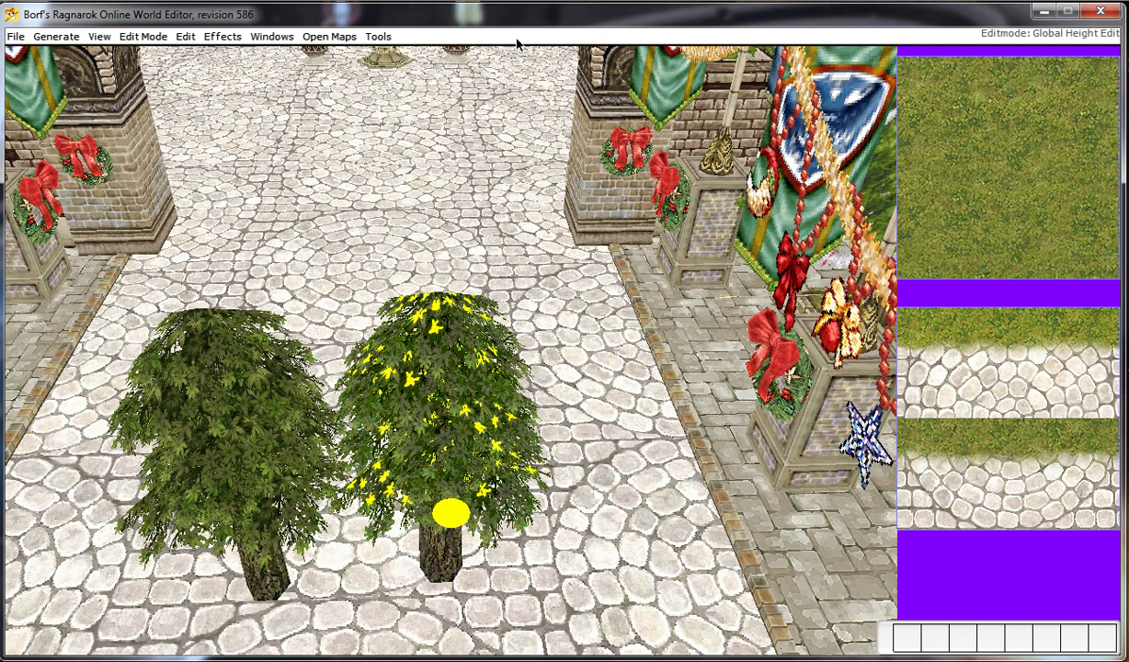
drag(506, 126, 453, 210)
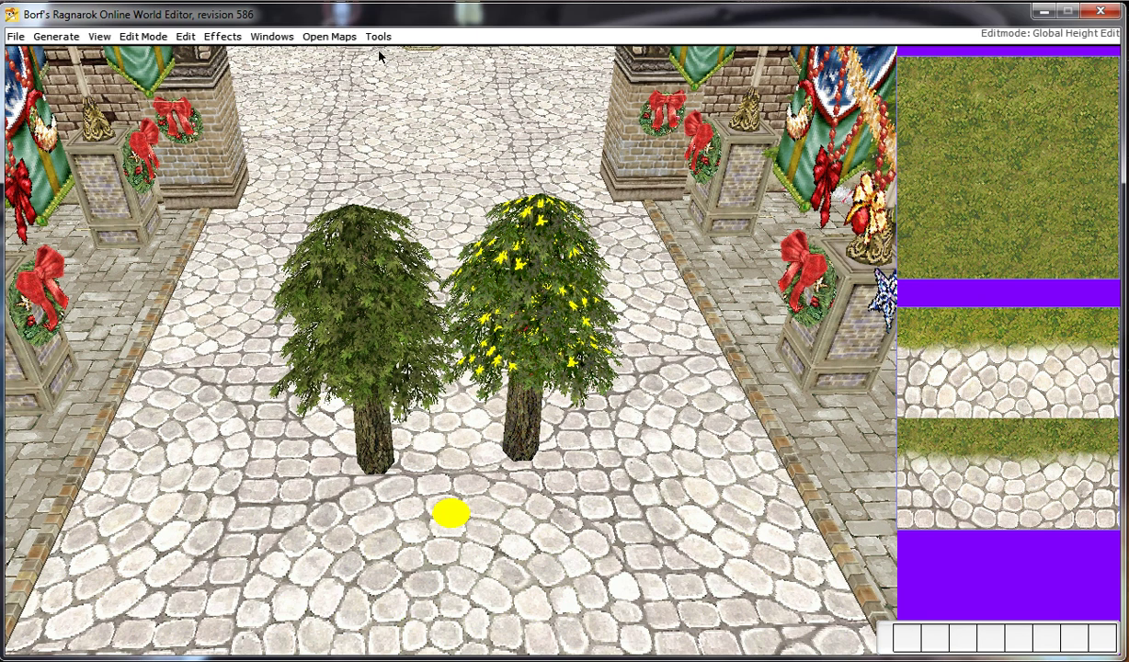
Step: Switch to sounds edit mode, then view the statue model in the RSM Editor and close that editor
key(F8)
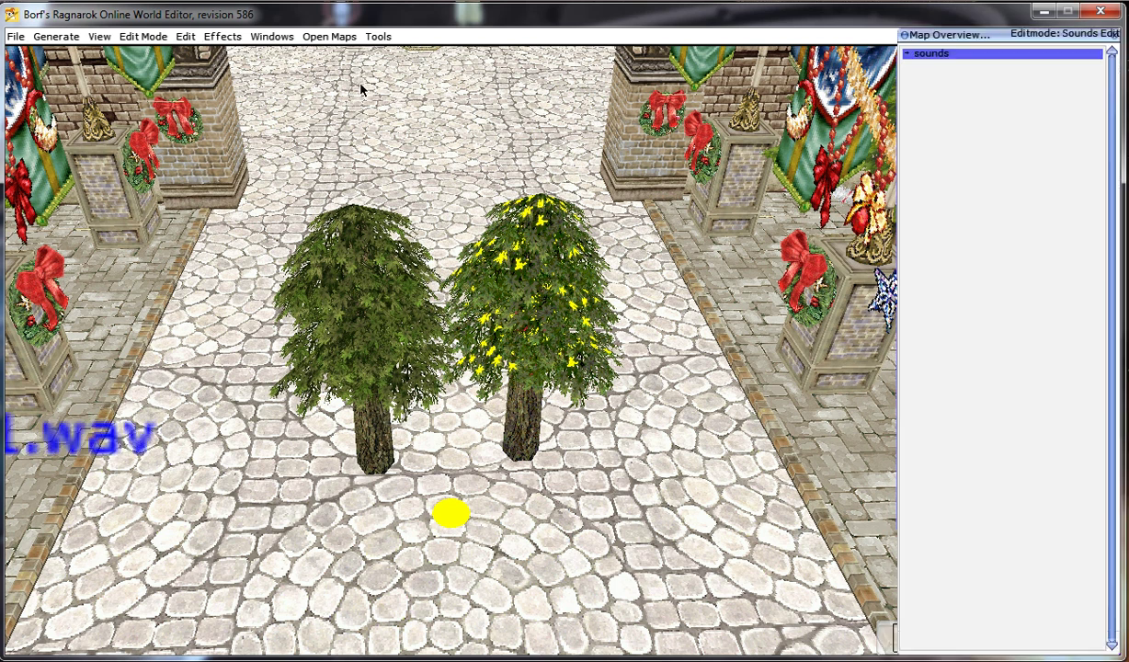
click(278, 38)
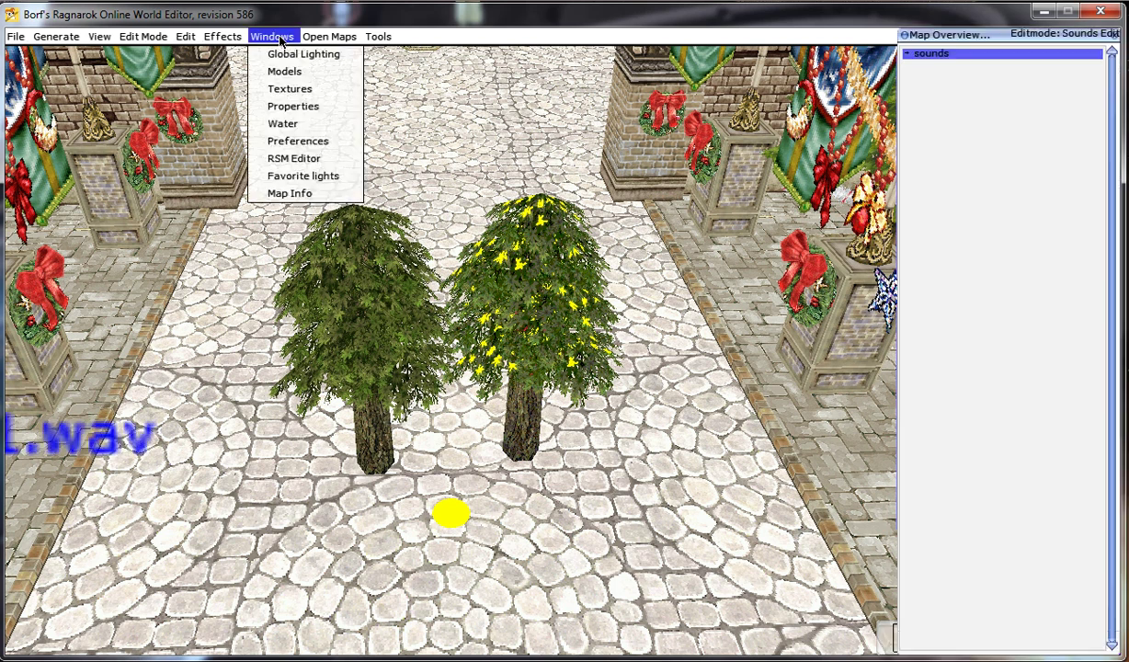
click(287, 158)
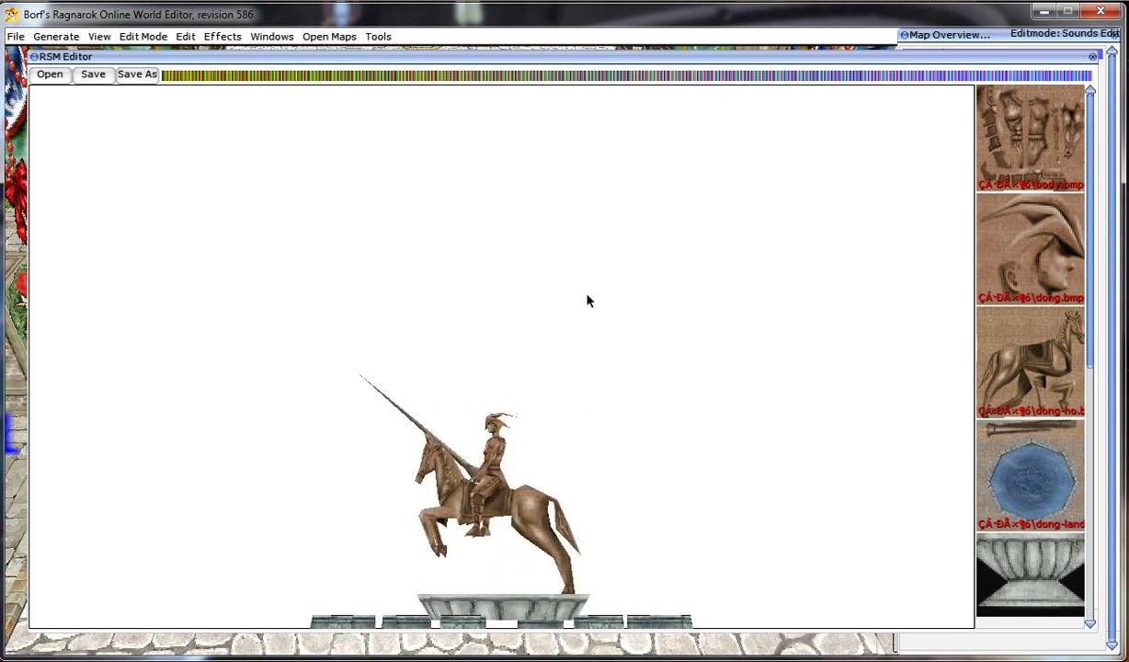
click(1092, 56)
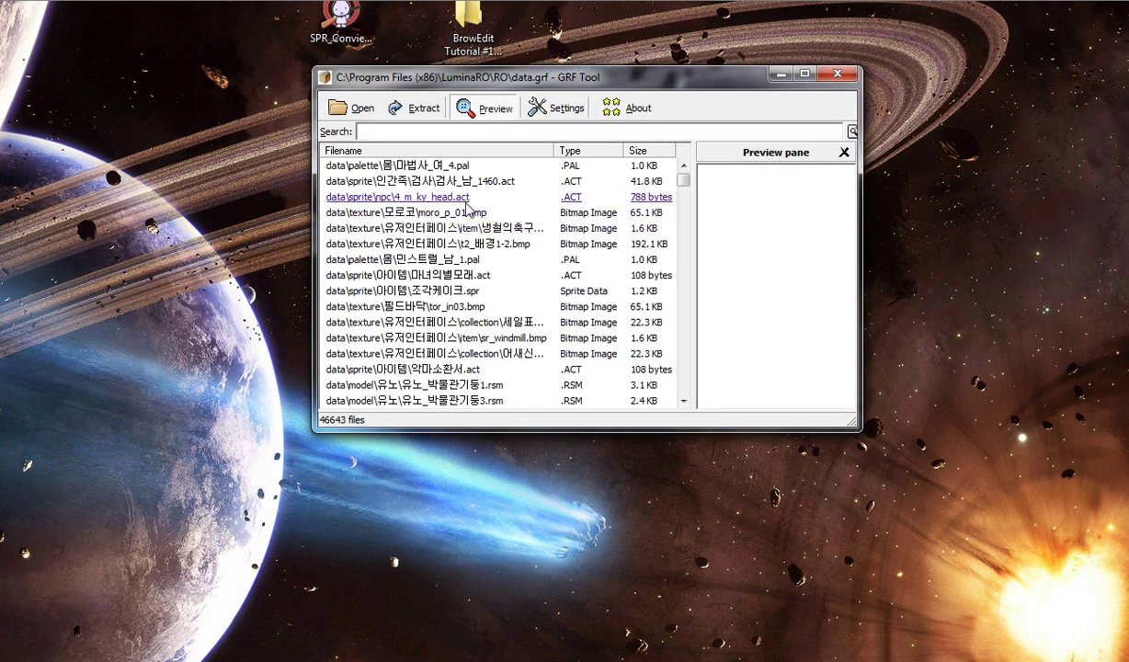
Step: In GRF Tool, extract the model data\model\리히타르젠\풀05.rsm from data.grf to the desktop
drag(683, 181, 685, 191)
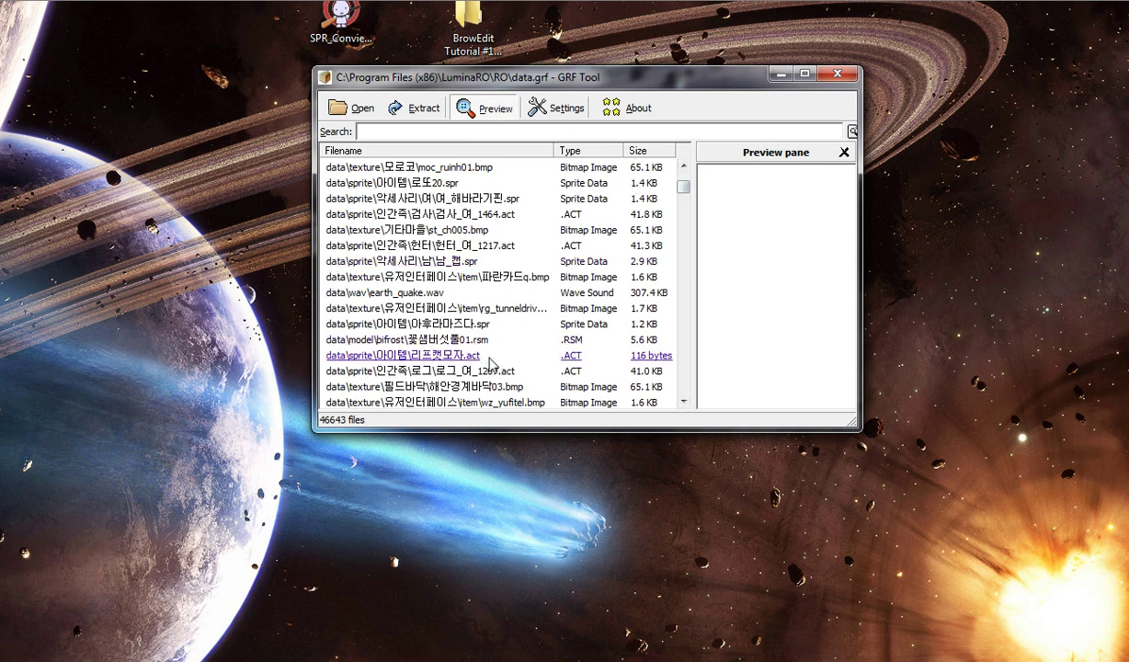
click(504, 327)
scroll(515, 317, down, 2)
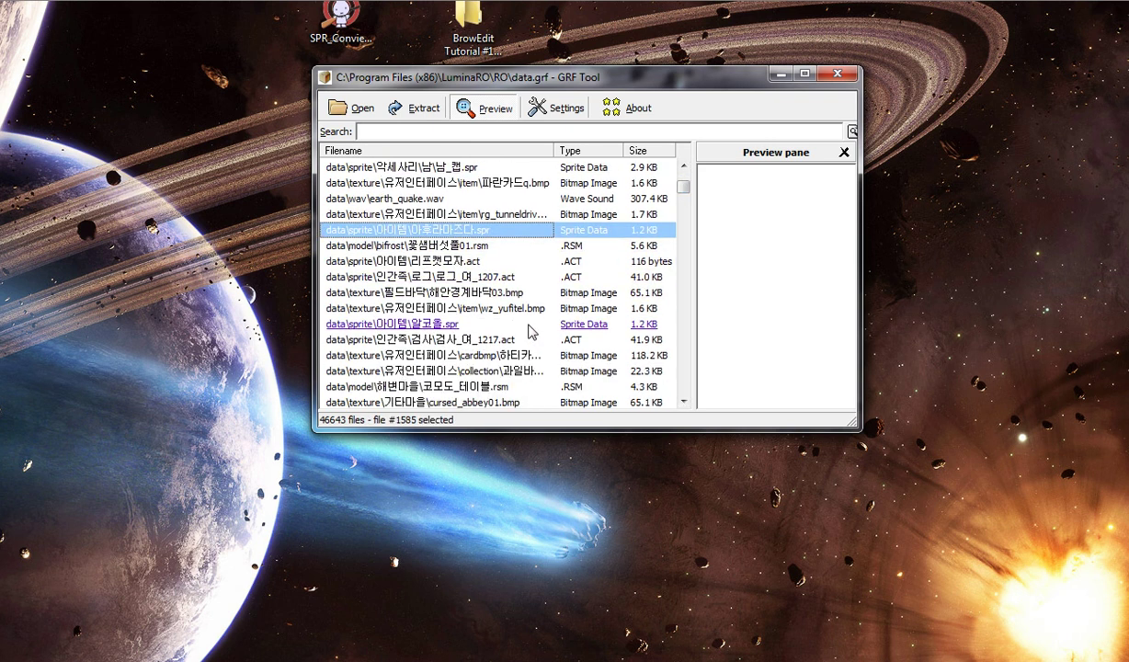
scroll(516, 361, down, 2)
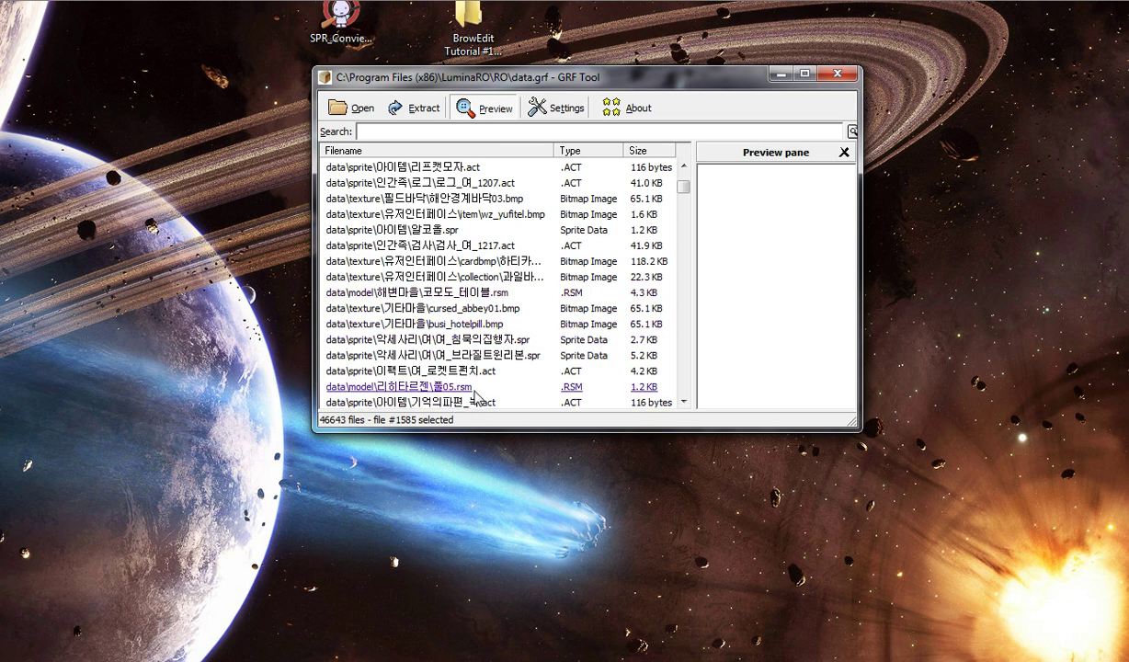
click(430, 386)
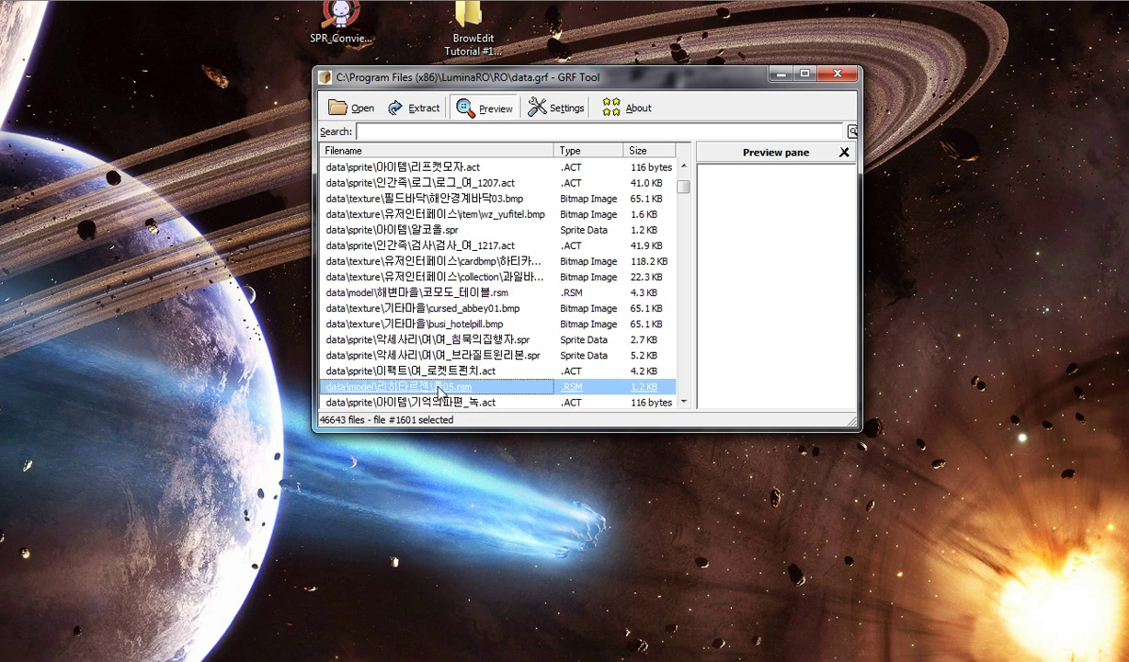
click(414, 108)
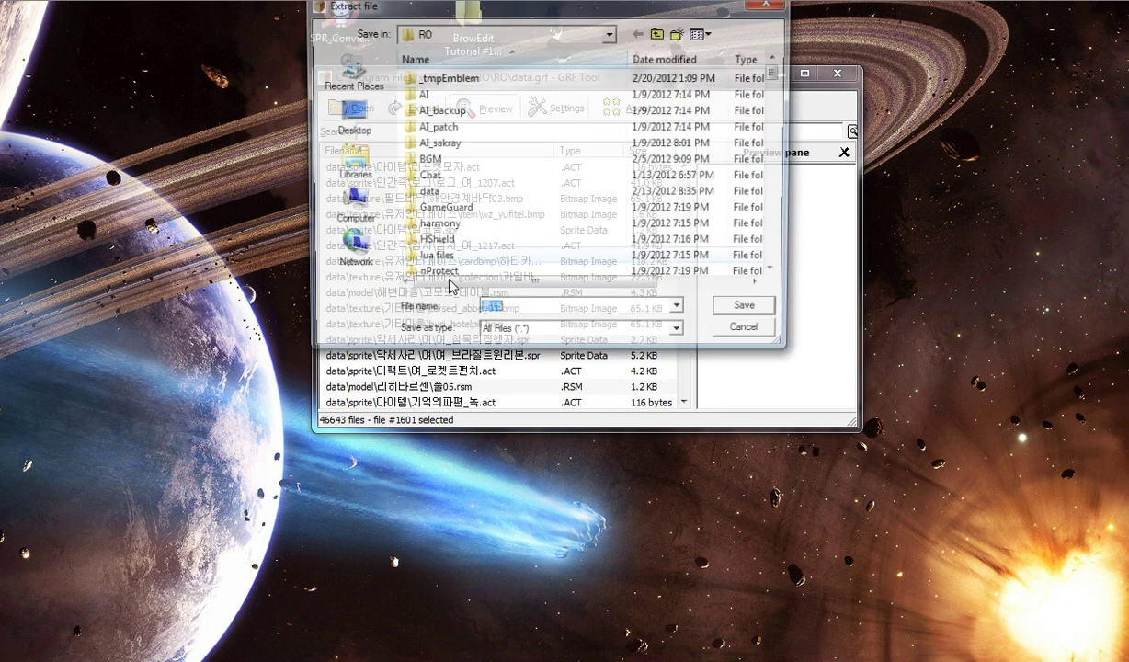
click(354, 117)
click(744, 304)
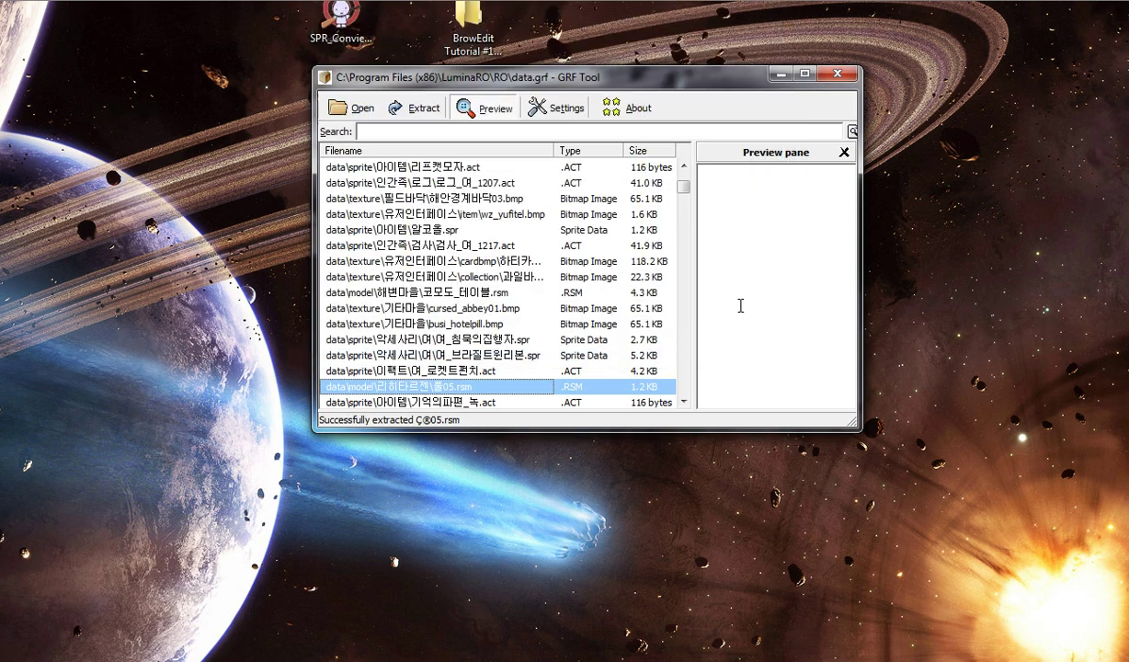
Step: Close GRF Tool and move the extracted Ç®05.rsm file to an open spot on the desktop
click(838, 77)
drag(370, 474, 562, 375)
click(477, 261)
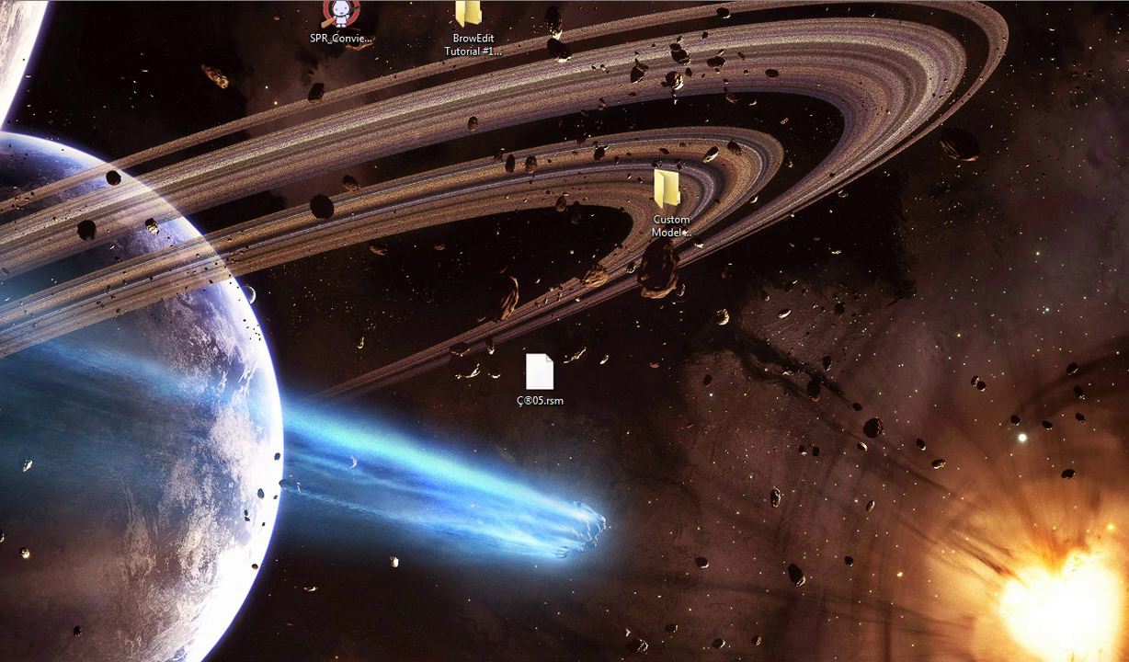
Step: Switch back to the Ragnarok world editor and open Ç®05.rsm from the desktop in the RSM Editor
click(710, 611)
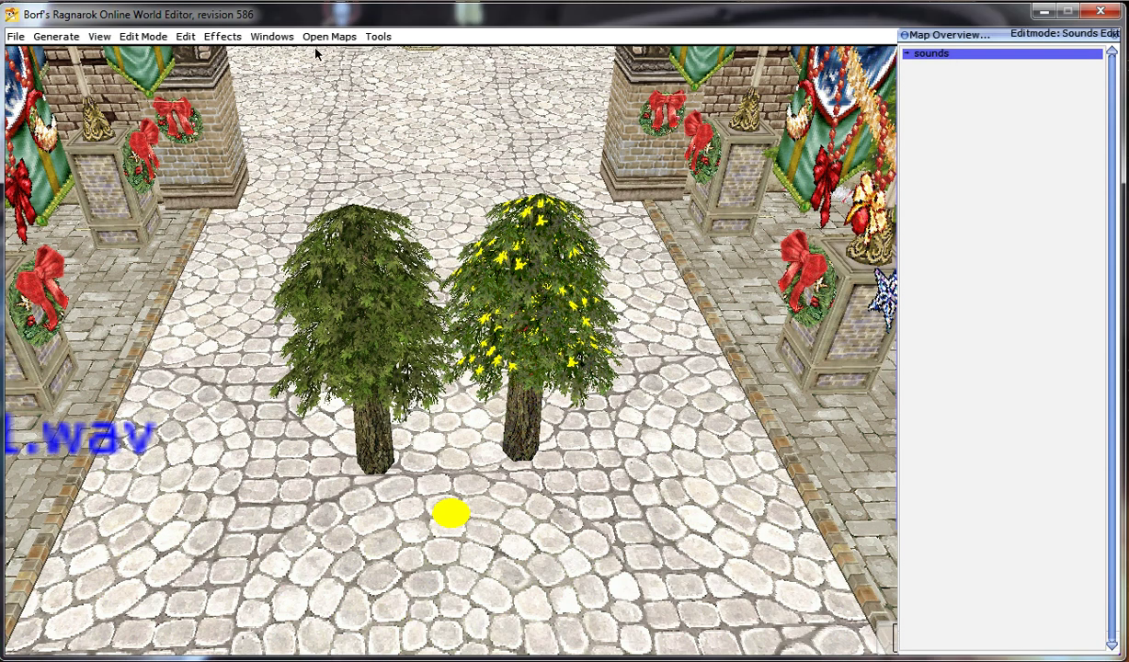
click(272, 37)
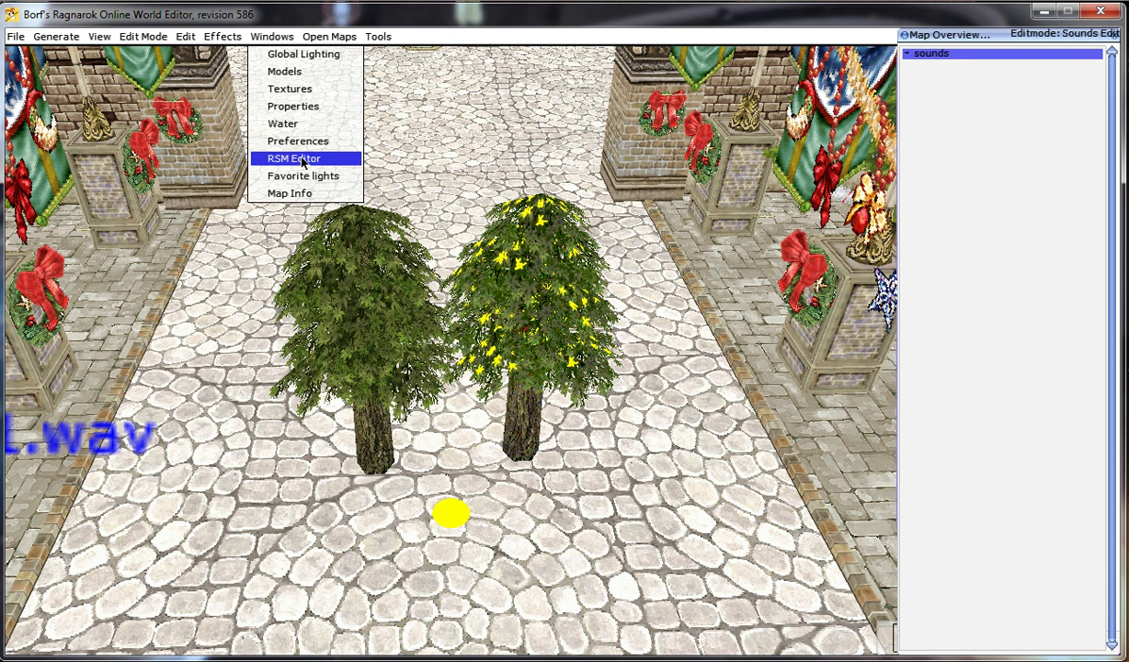
click(301, 159)
click(36, 74)
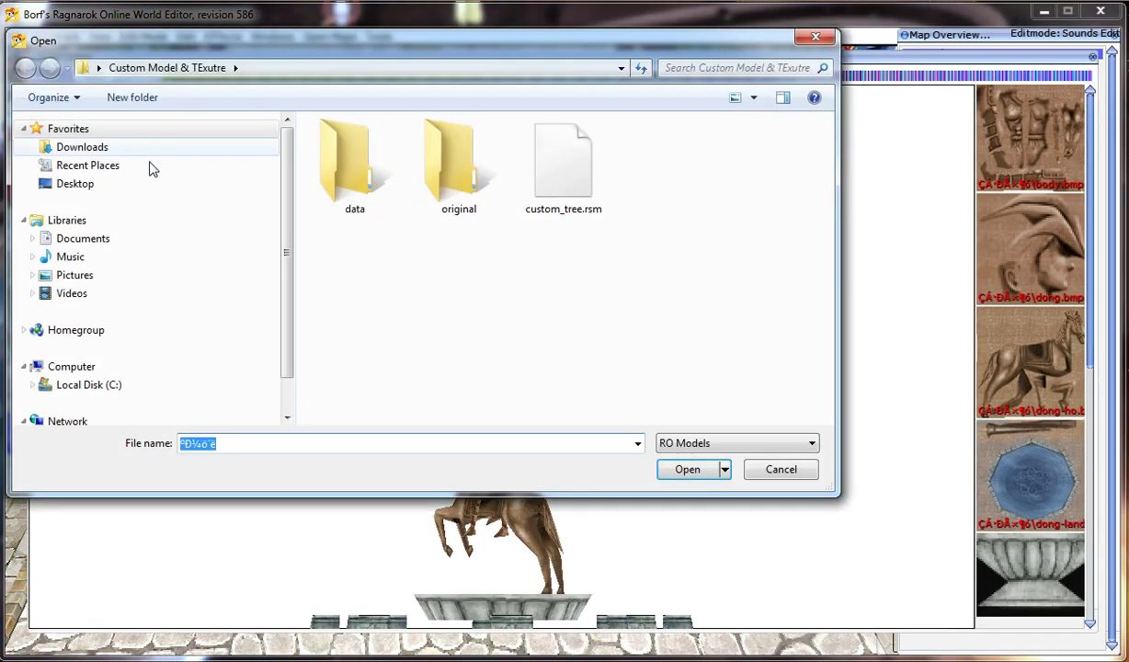
click(152, 191)
scroll(754, 221, down, 5)
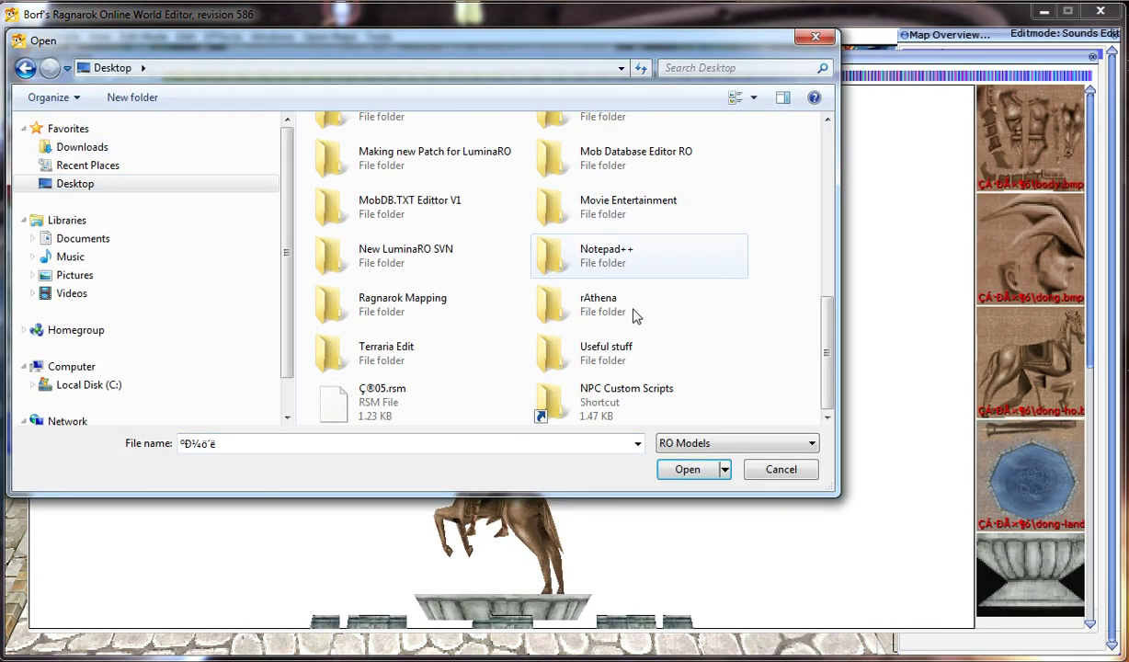
double_click(391, 397)
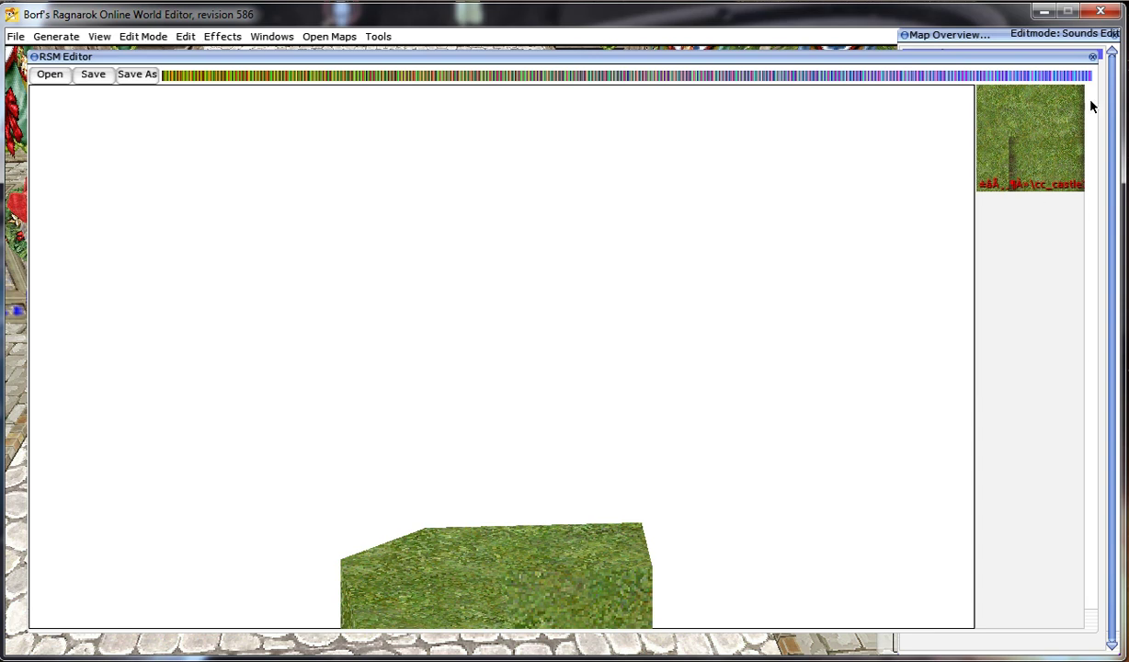
Step: Minimize the world editor and launch grftool from the GRF Tool folder
click(1042, 13)
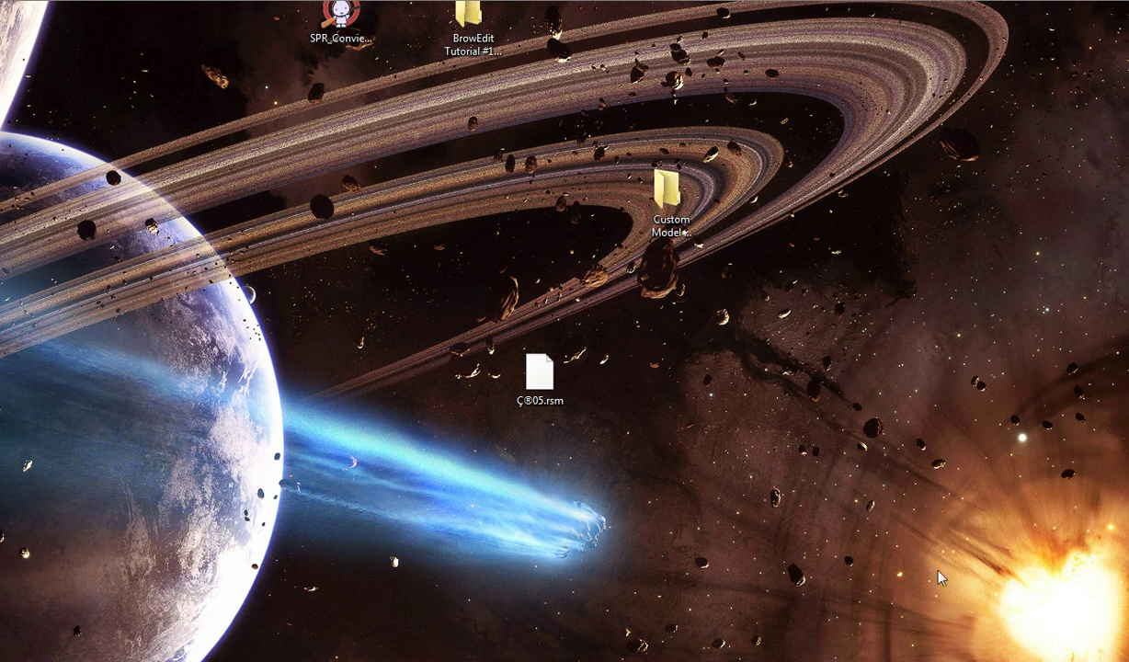
click(818, 632)
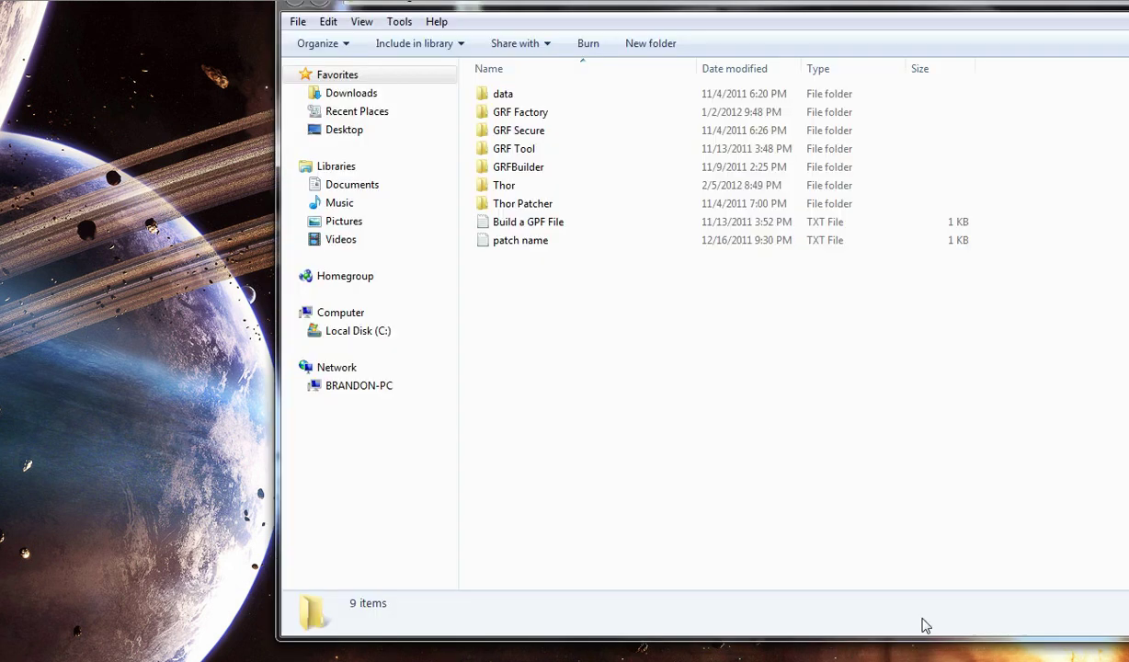
click(518, 131)
double_click(518, 150)
double_click(491, 111)
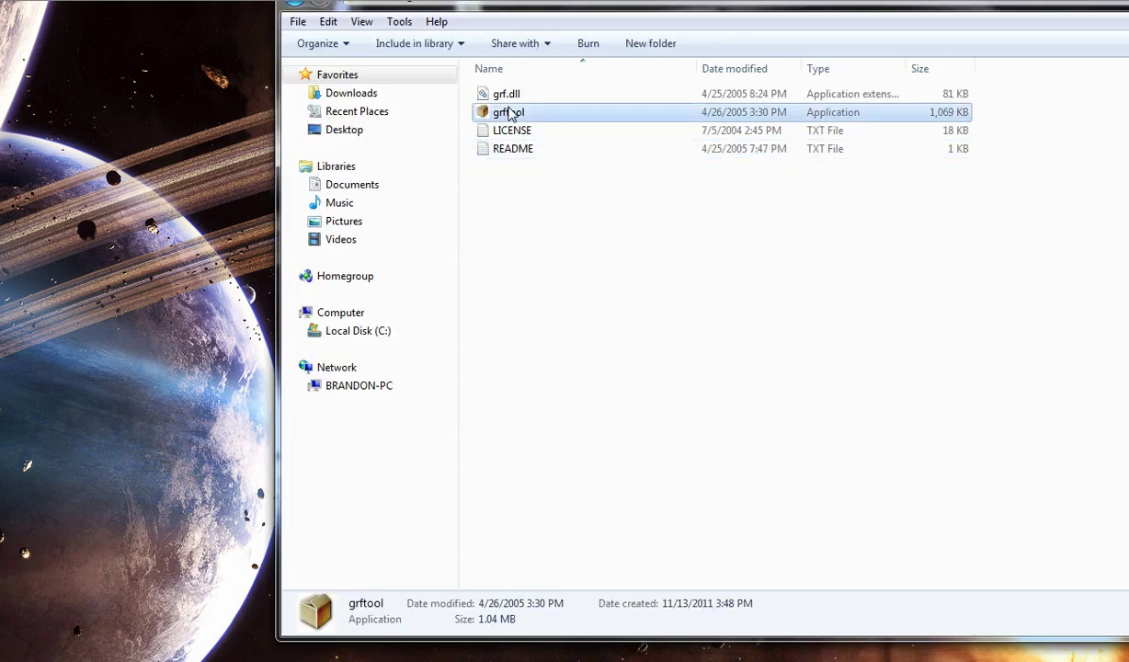
Step: Close the folder window, bring GRF Tool fully into view and open LuminaRO's data.grf archive in it
key(alt+F4)
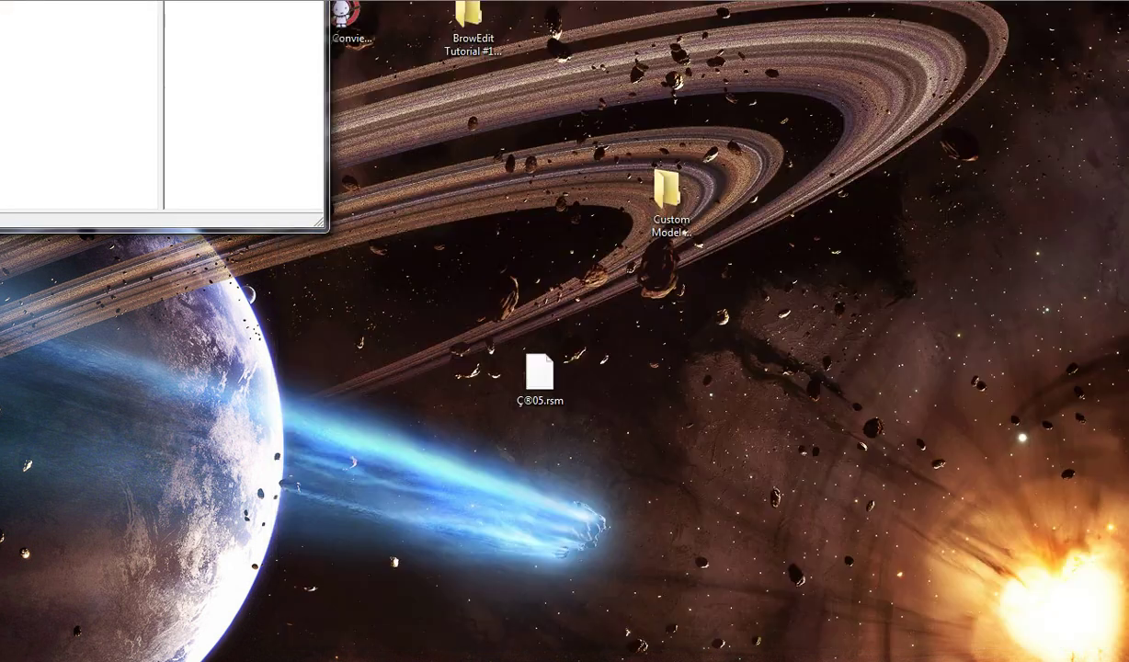
drag(227, 0, 682, 179)
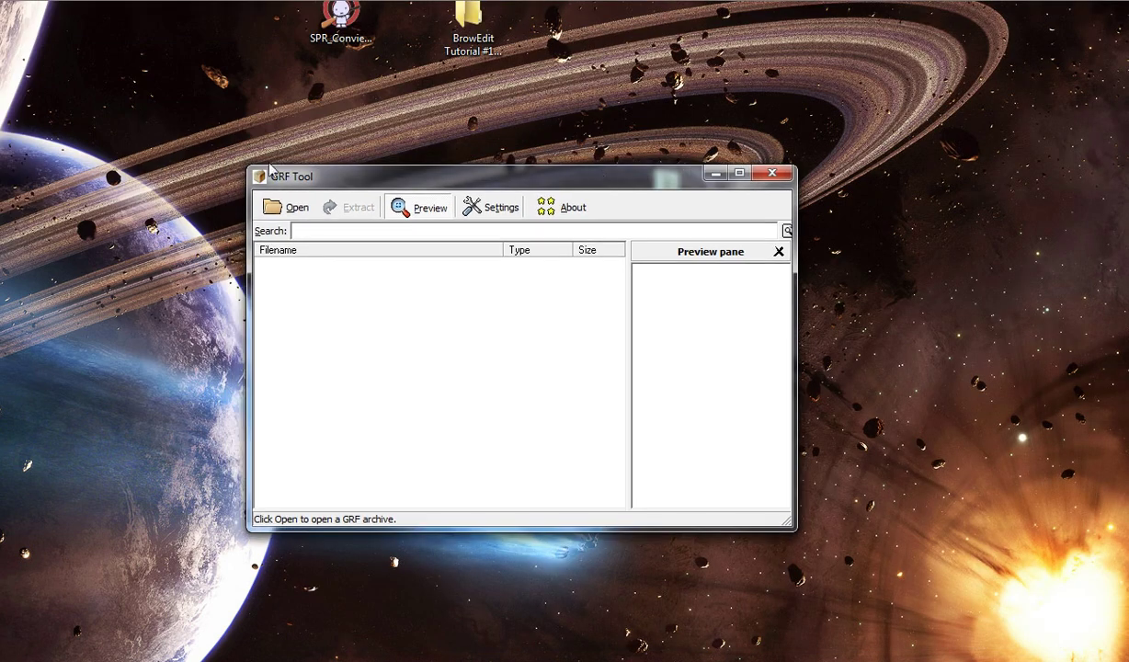
click(288, 210)
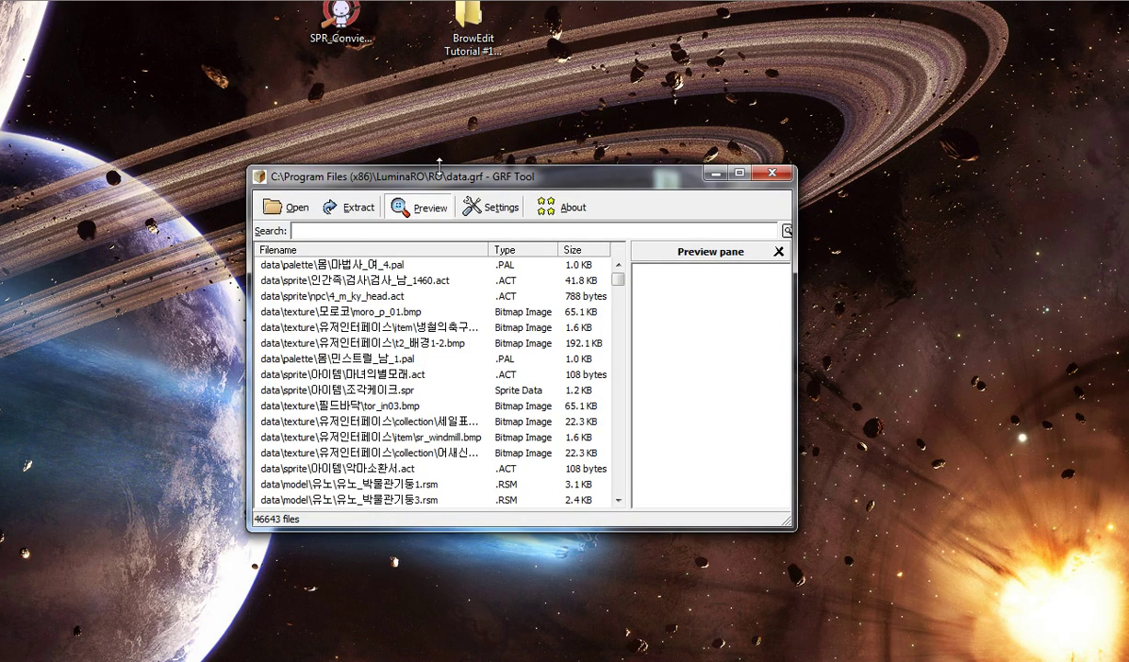
Step: Search the data.grf archive for cc_castle and go to the end of the matching files
drag(421, 177, 445, 126)
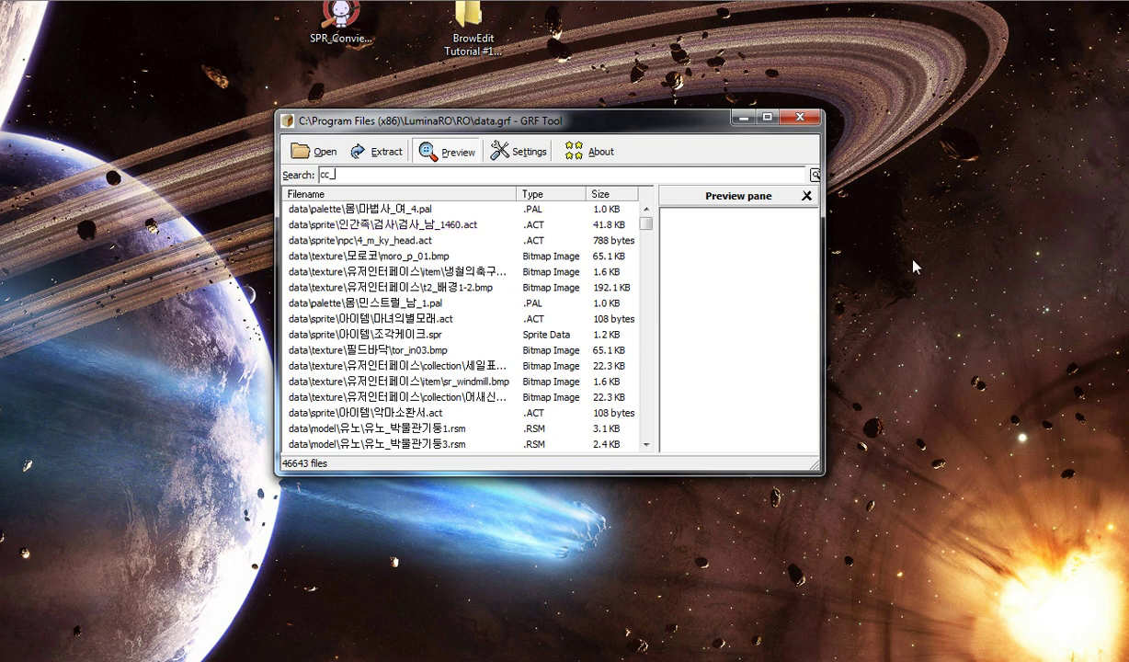
key(Return)
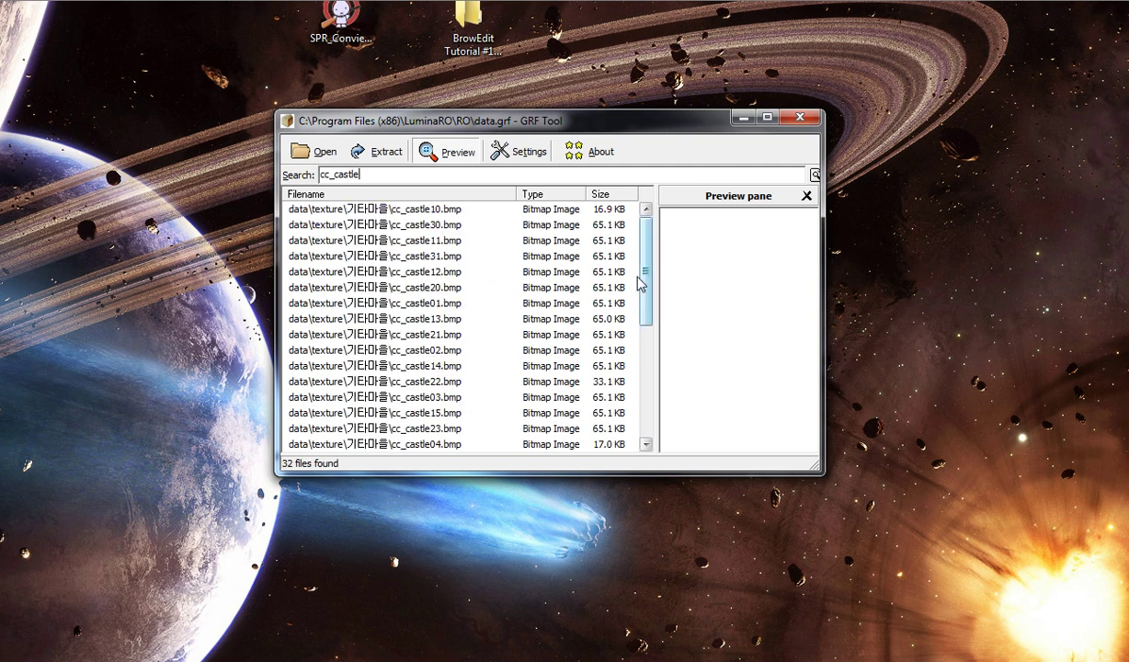
drag(644, 285, 636, 390)
Step: Preview the cc_castle bitmaps one after another, from cc_castle01-a.bmp back to cc_castle31.bmp, looking for the bush texture
click(432, 443)
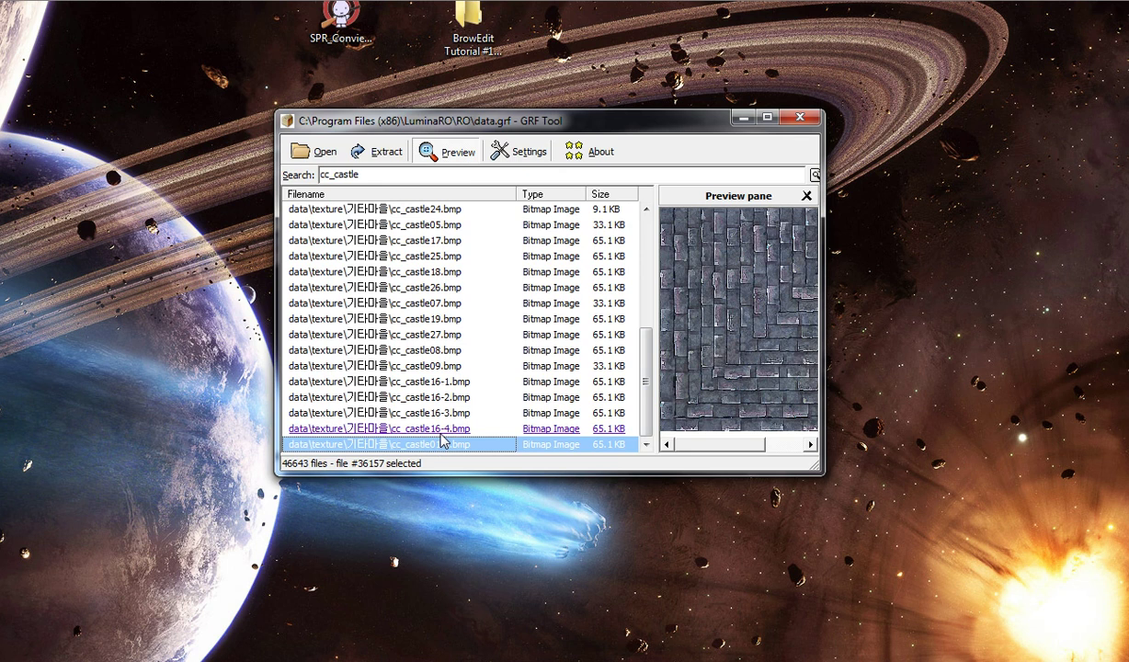
click(434, 414)
click(448, 398)
key(Up)
key(Up)
key(Up)
key(Up)
key(Up)
key(Up)
key(Up)
key(Up)
key(Up)
key(Up)
key(Up)
key(Up)
key(Up)
key(Up)
key(Up)
key(Up)
key(Up)
key(Up)
key(Up)
key(Up)
key(Up)
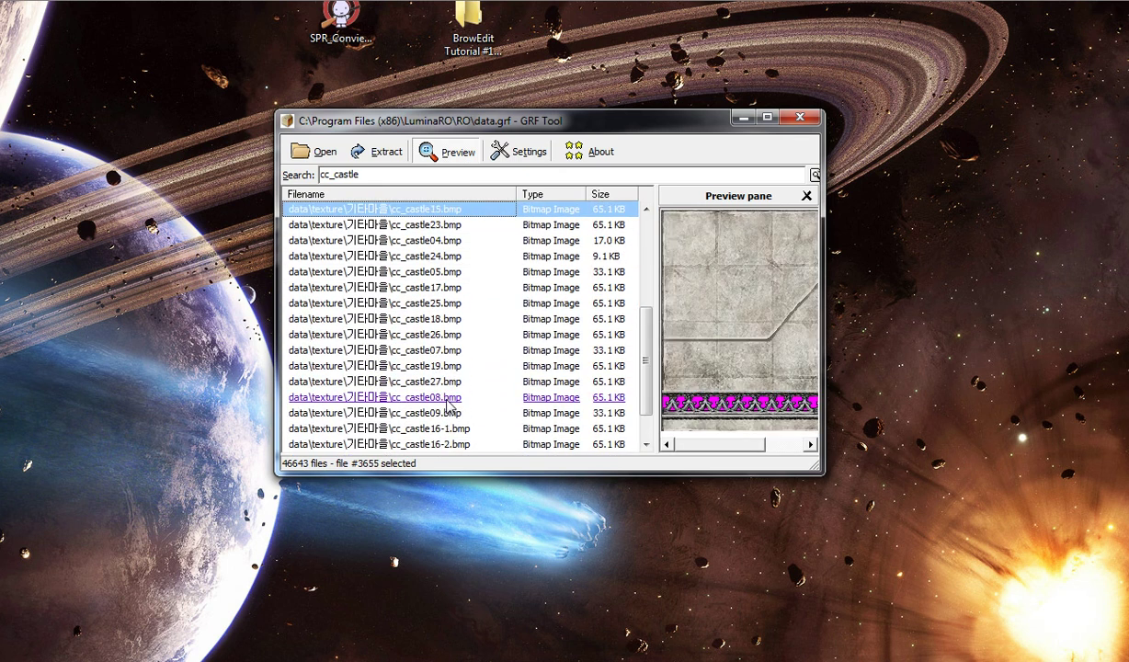
key(Up)
key(Up)
key(Up)
key(Up)
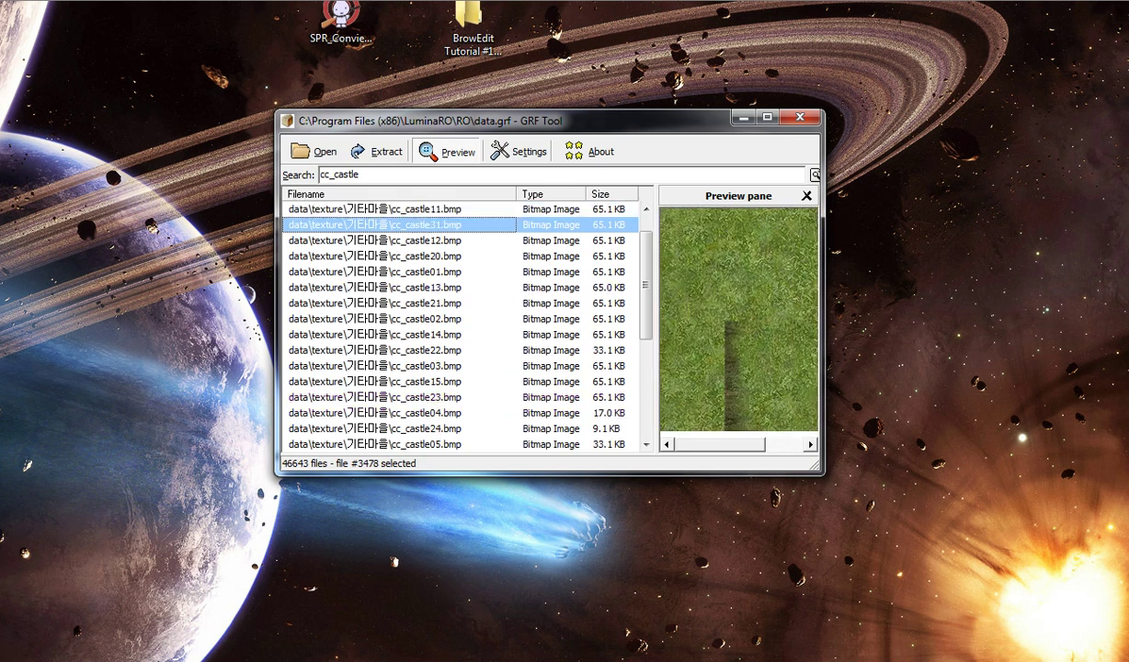
Step: Switch to the world editor to check the texture used in the RSM Editor, then minimize it again
mouse_move(630, 649)
click(654, 584)
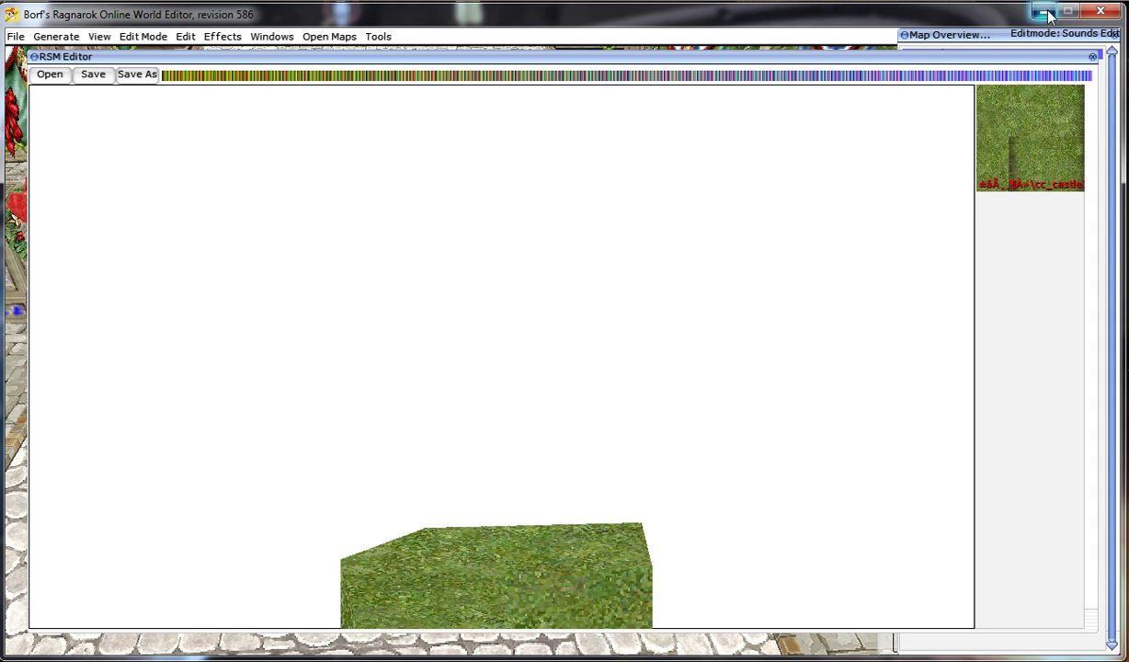
click(1048, 15)
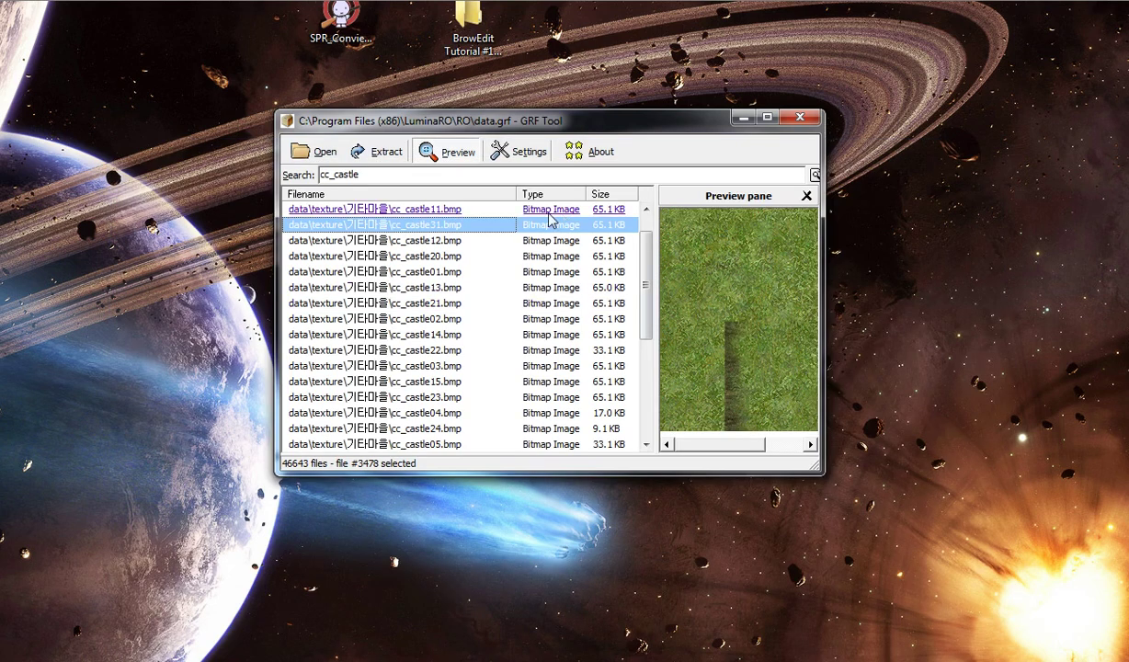
Step: Compare the previews of the similar cc_castle textures, such as cc_castle30.bmp, cc_castle11.bmp and cc_castle10.bmp
click(432, 239)
click(429, 209)
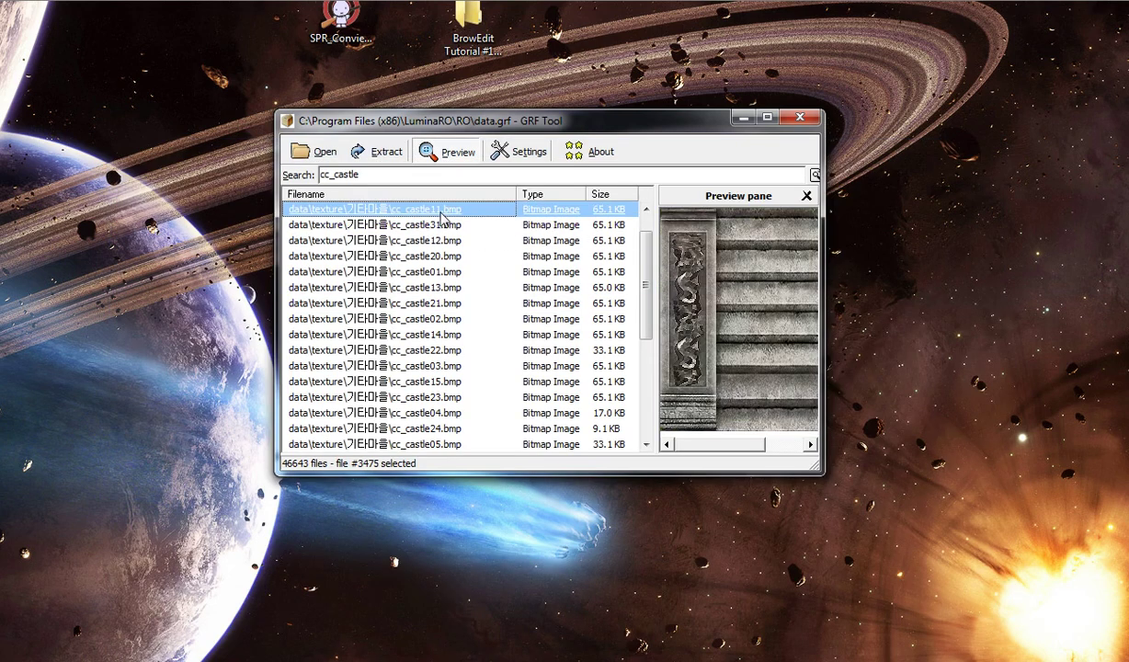
key(End)
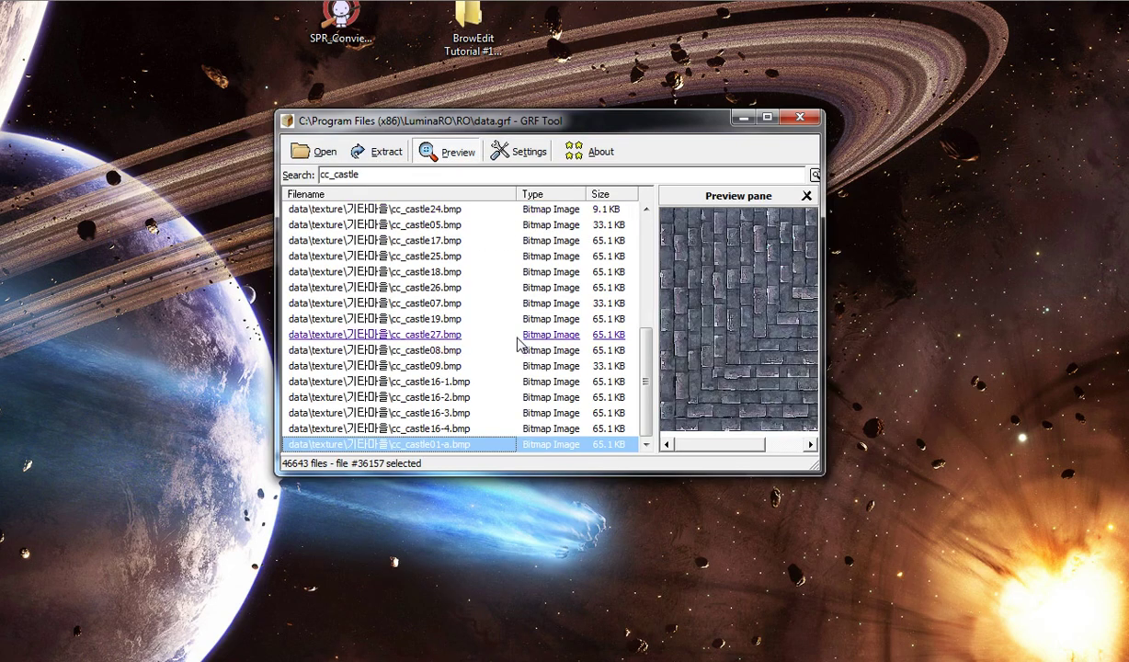
scroll(646, 377, up, 6)
click(430, 224)
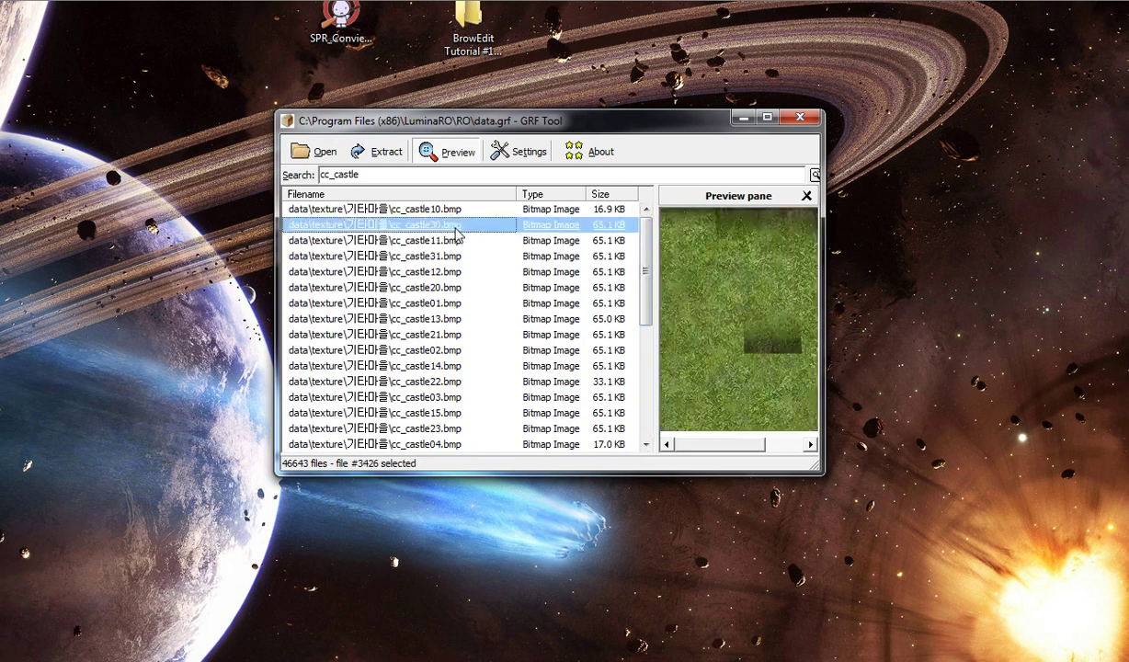
click(442, 240)
click(431, 224)
click(428, 209)
click(439, 241)
Step: Extract cc_castle31.bmp to the desktop, close GRF Tool and place the bitmap beside Ç®05.rsm
click(440, 255)
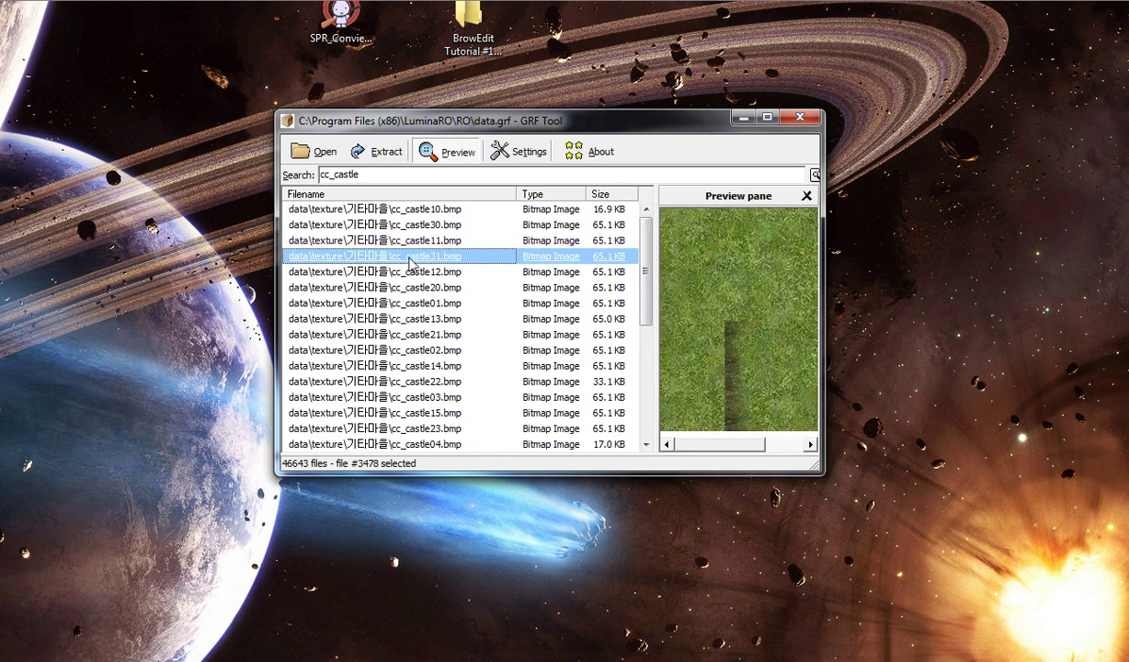
click(385, 156)
click(357, 122)
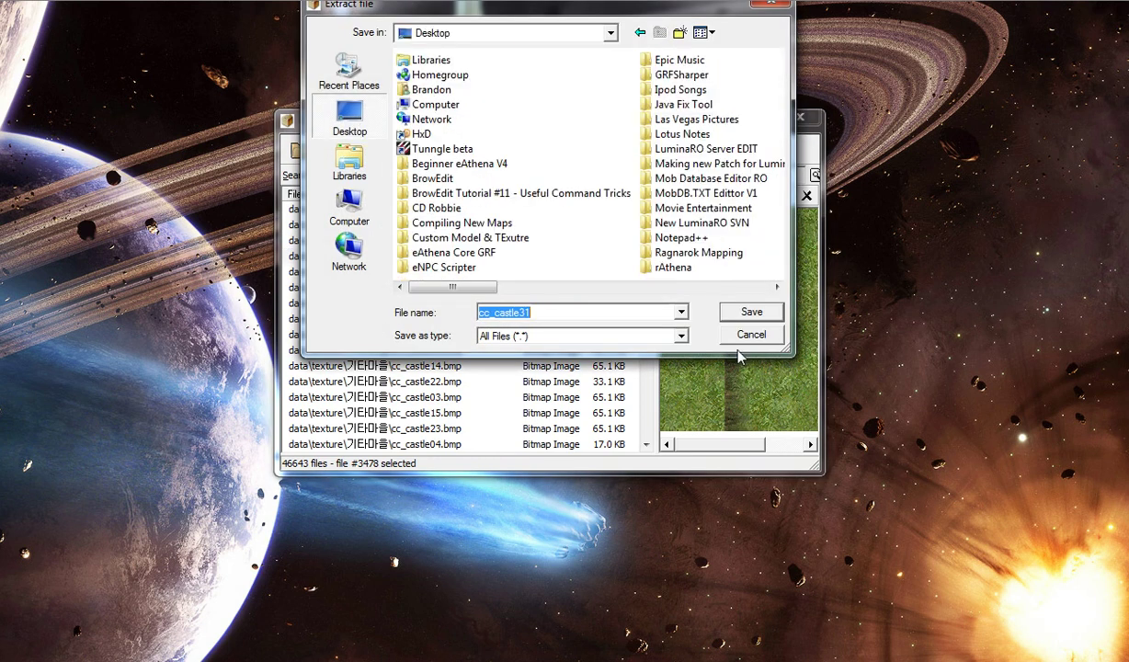
click(748, 312)
click(800, 117)
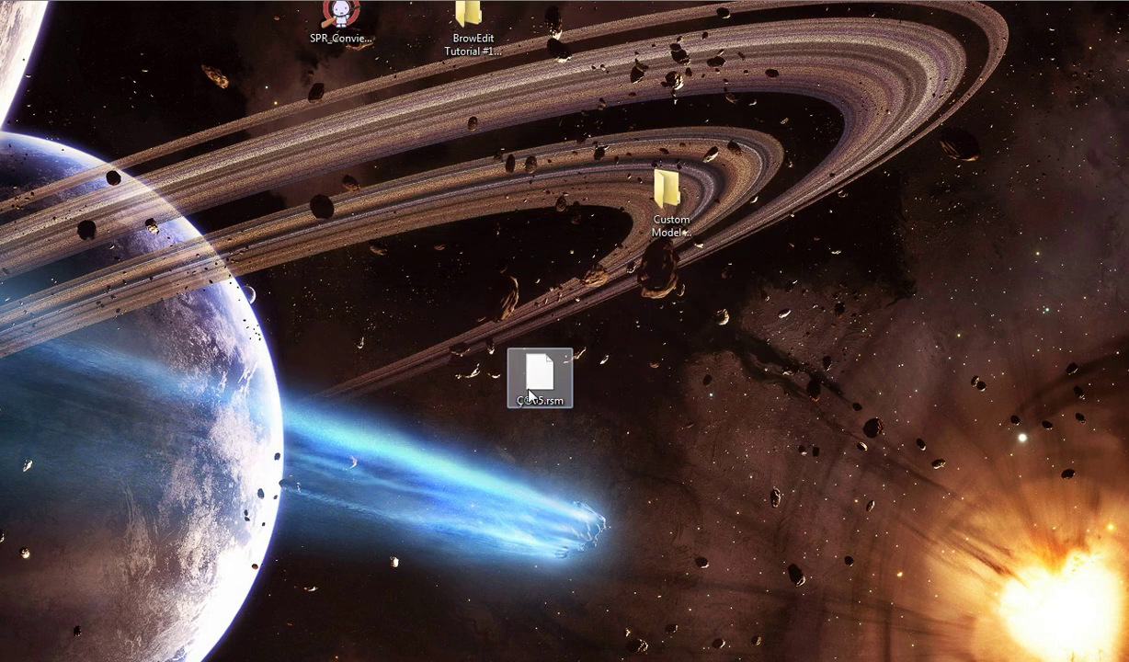
drag(107, 465, 470, 370)
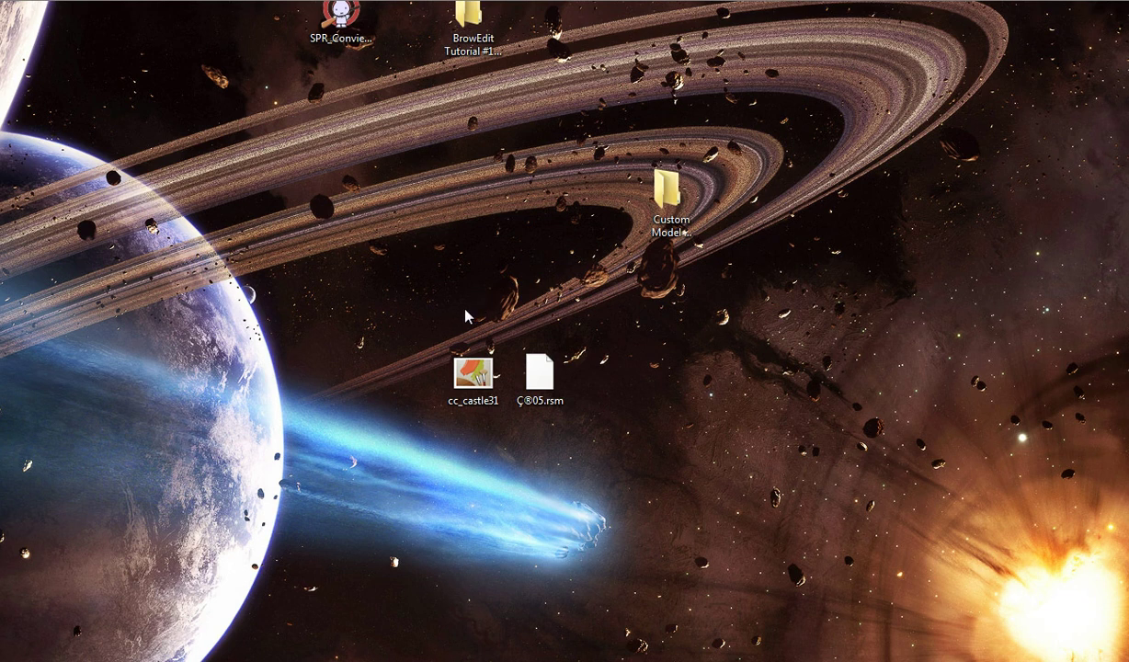
Step: Rename the model file Ç®05.rsm on the desktop as custom_bush.rsm
click(540, 373)
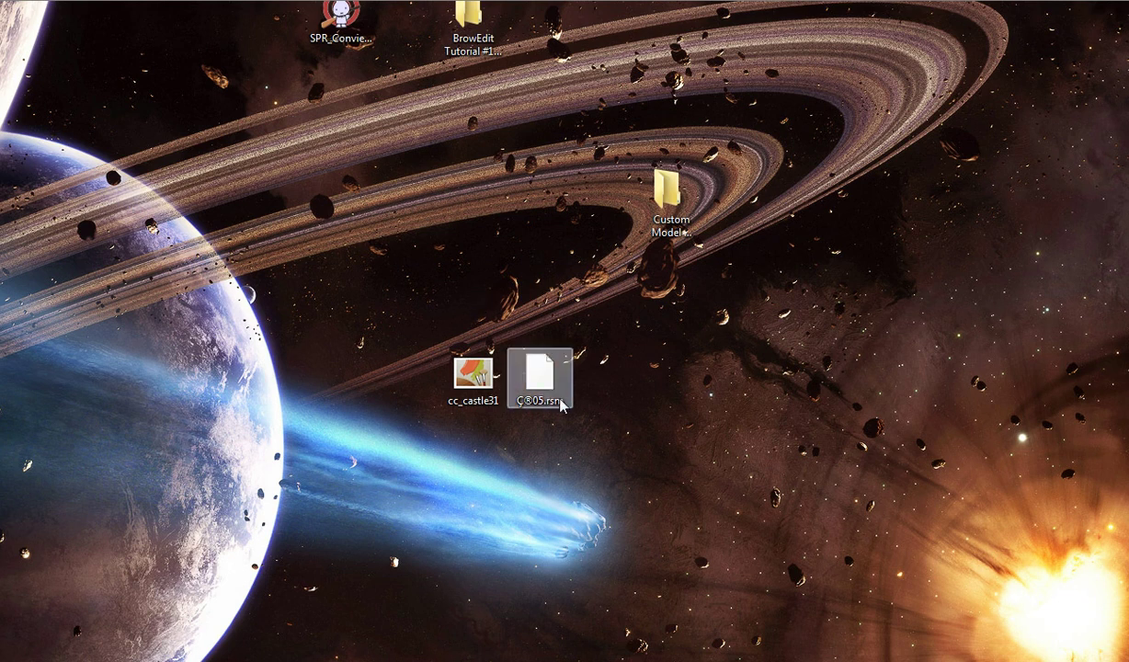
right_click(558, 389)
click(609, 353)
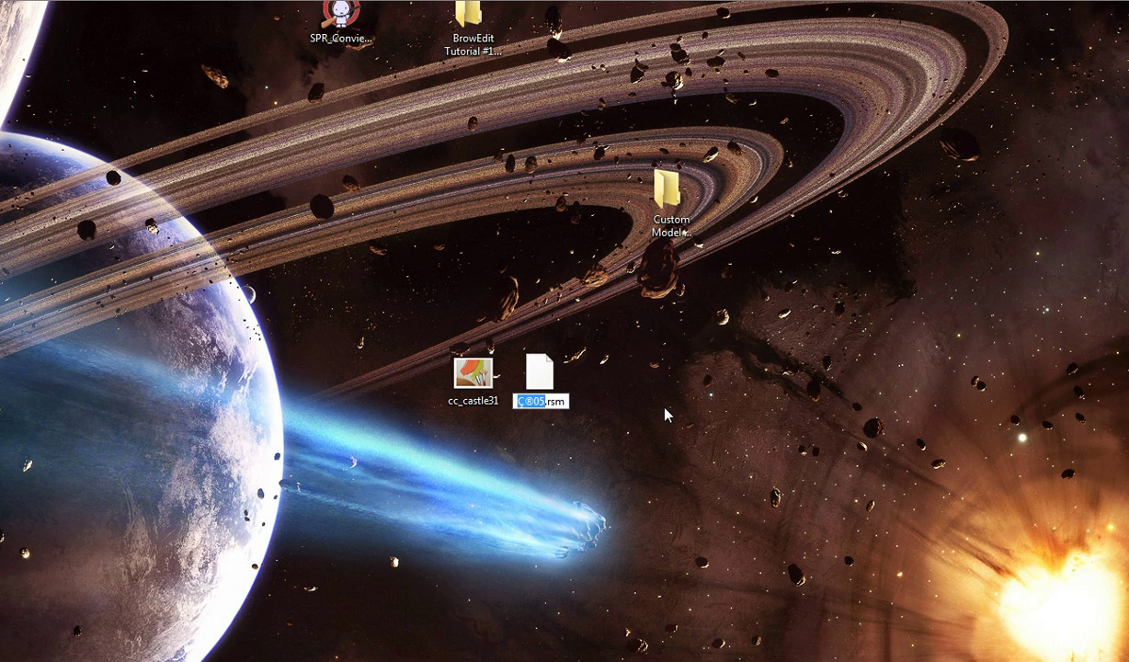
text(custom)
key(BackSpace)
key(BackSpace)
text(om_bush)
key(Return)
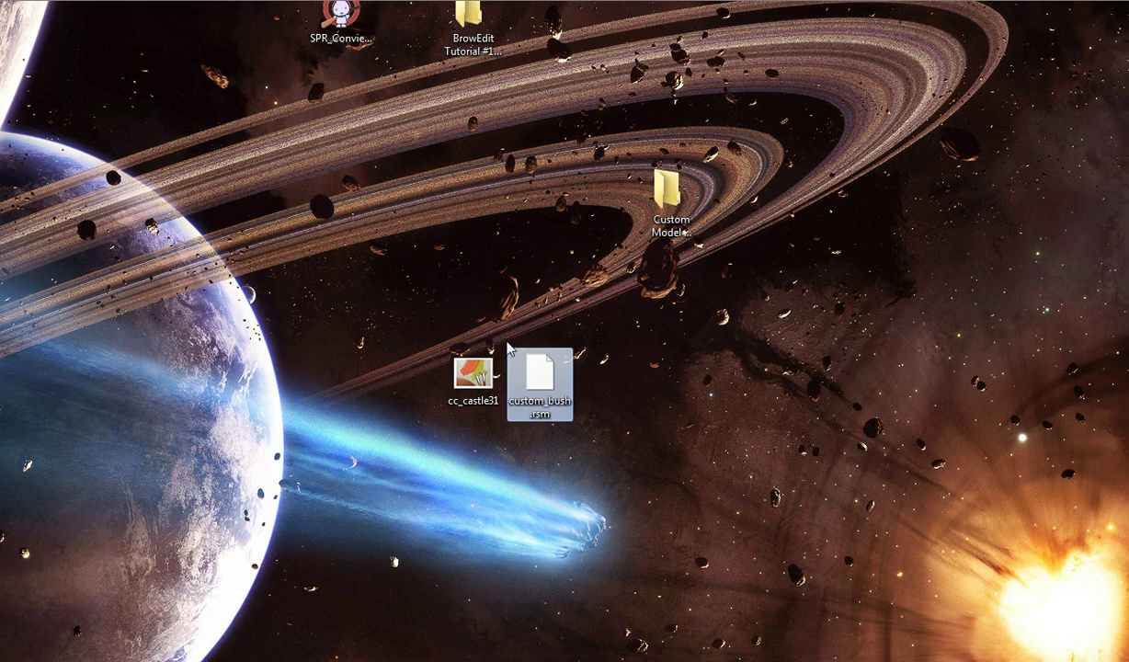
Step: Rename the cc_castle31 bitmap on the desktop as custom_bush_texture
click(470, 377)
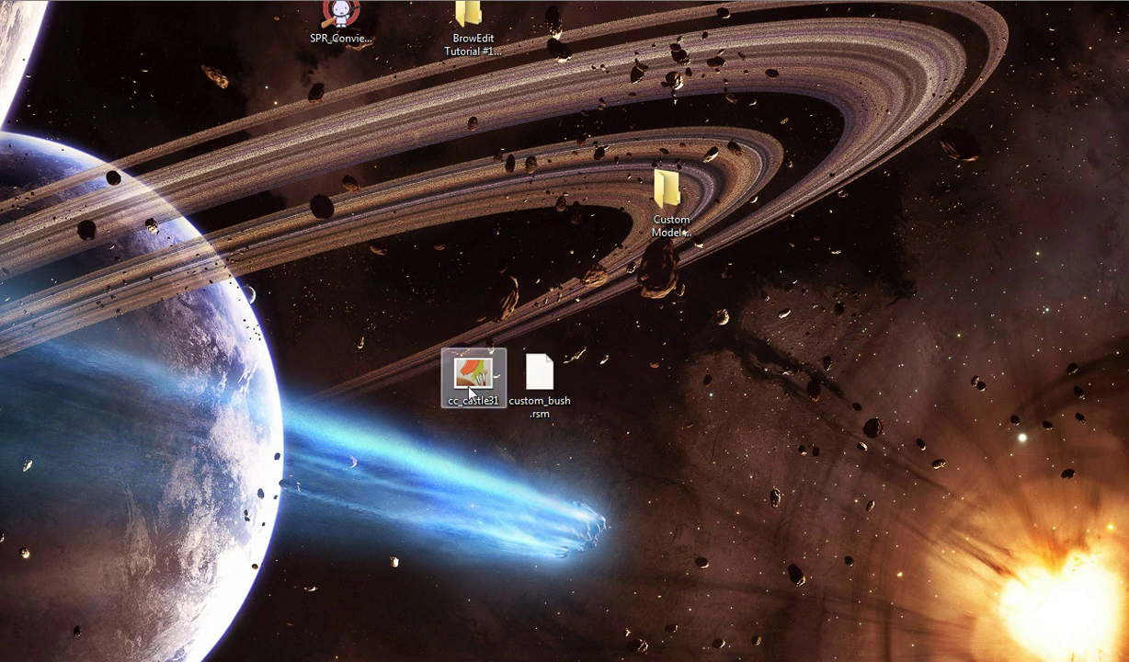
right_click(469, 384)
click(517, 347)
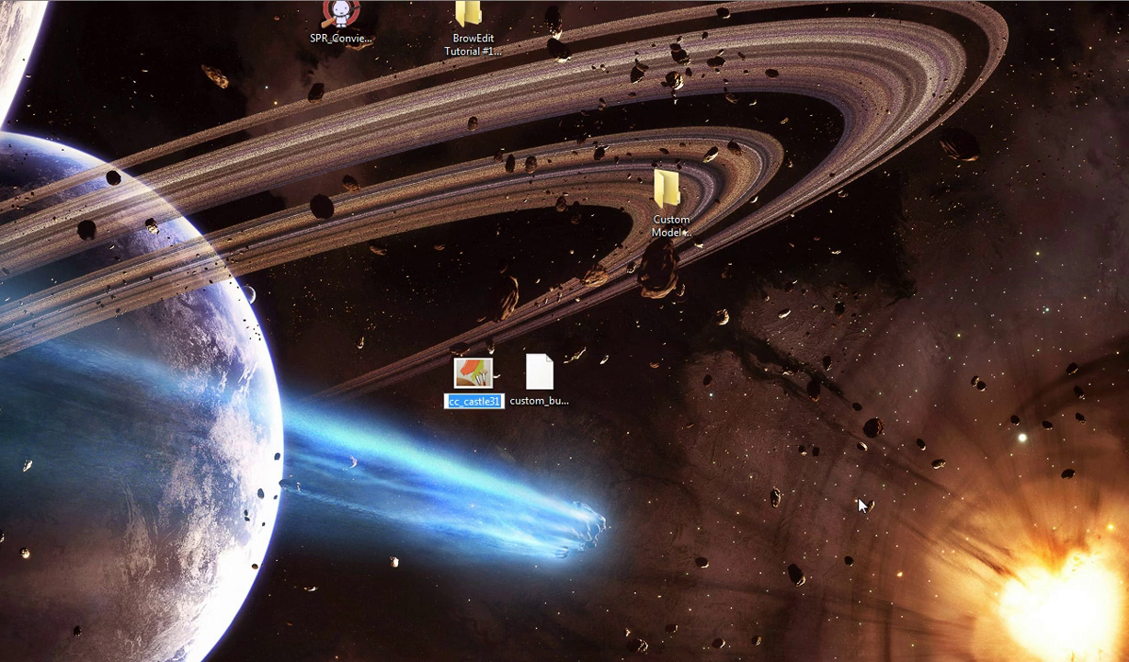
text(custom_bush)
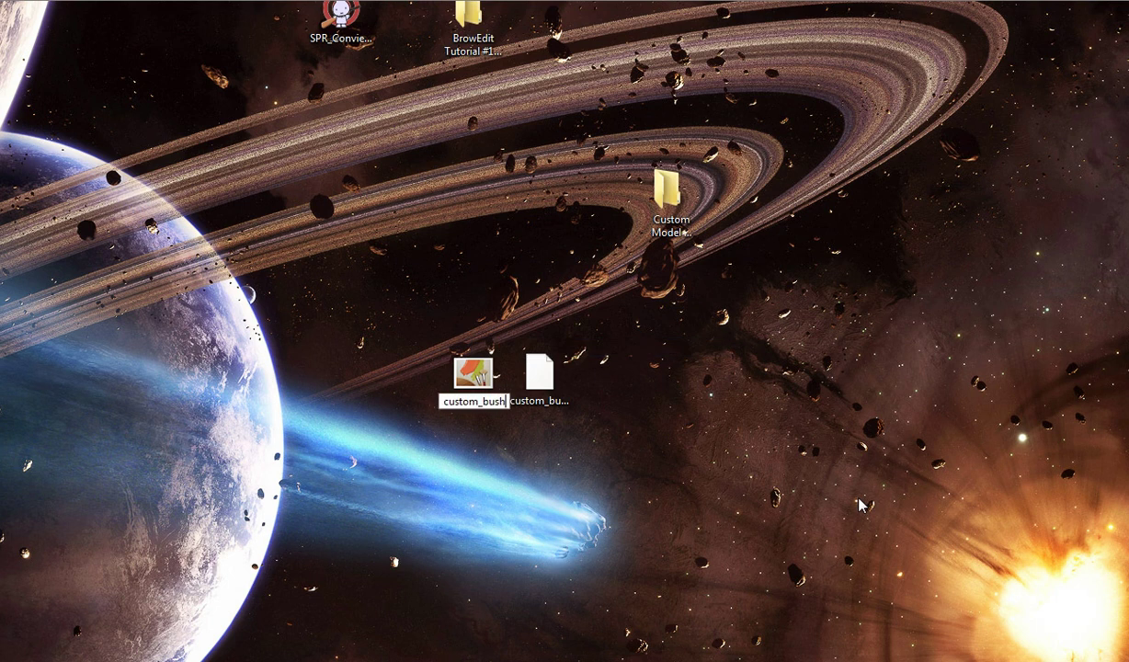
text(_texture)
key(Return)
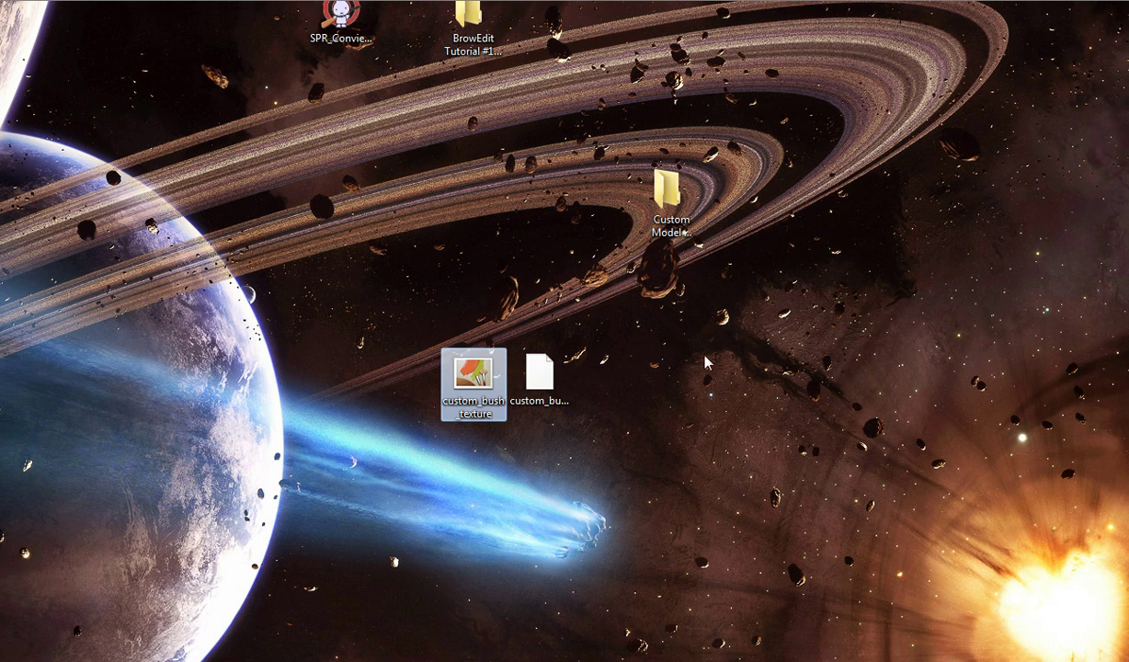
click(664, 355)
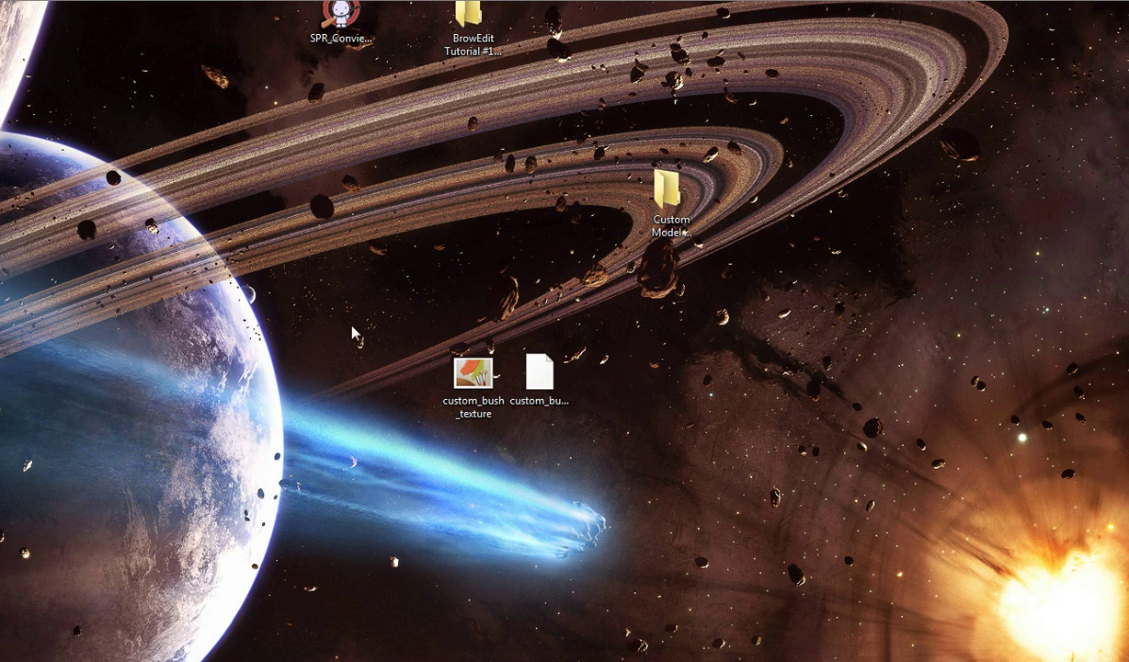
drag(315, 293, 622, 419)
click(672, 415)
drag(419, 295, 670, 455)
click(628, 436)
click(557, 404)
click(481, 388)
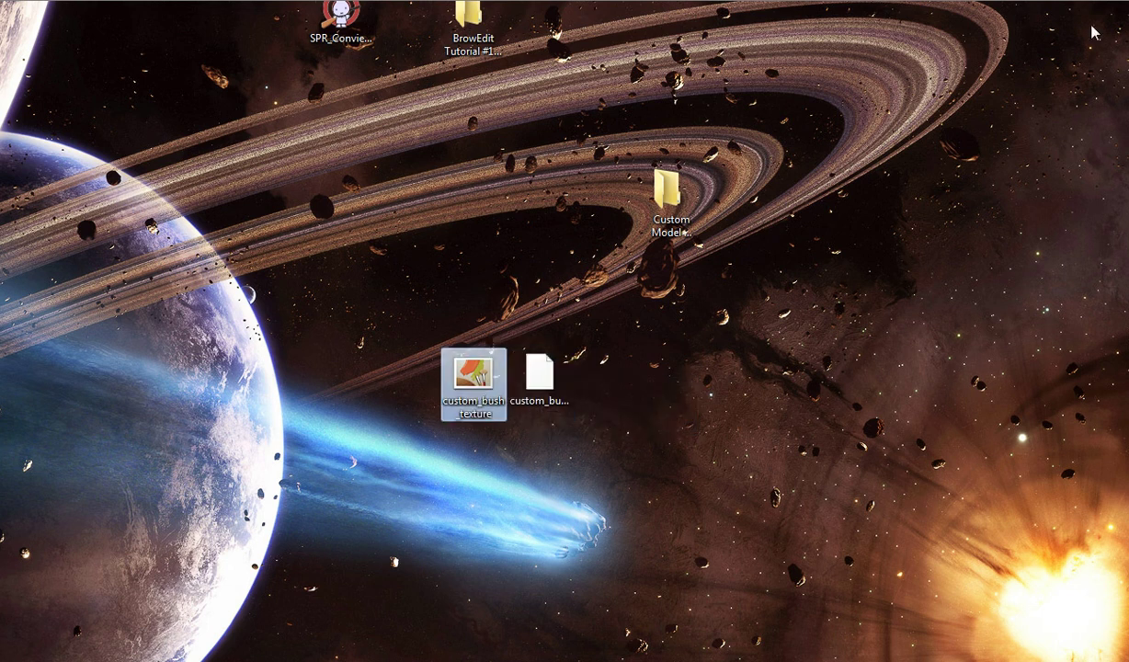
click(970, 249)
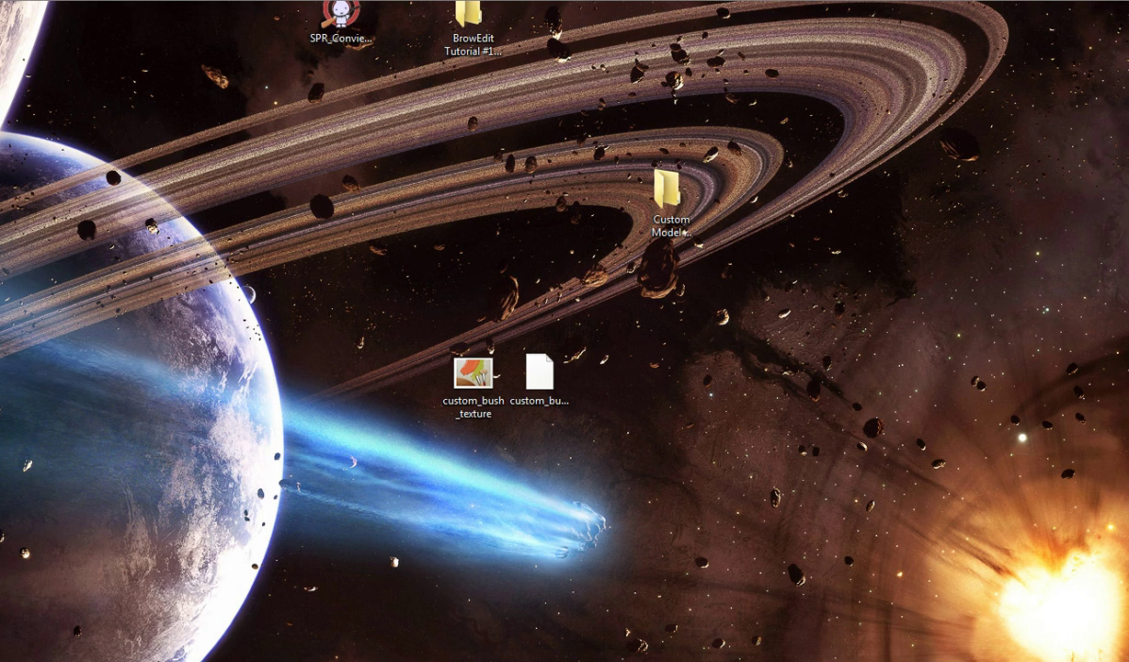
Step: Switch to Notepad++ and examine the custom entries in romodels.txt and texturescustom.txt
key(alt+Tab)
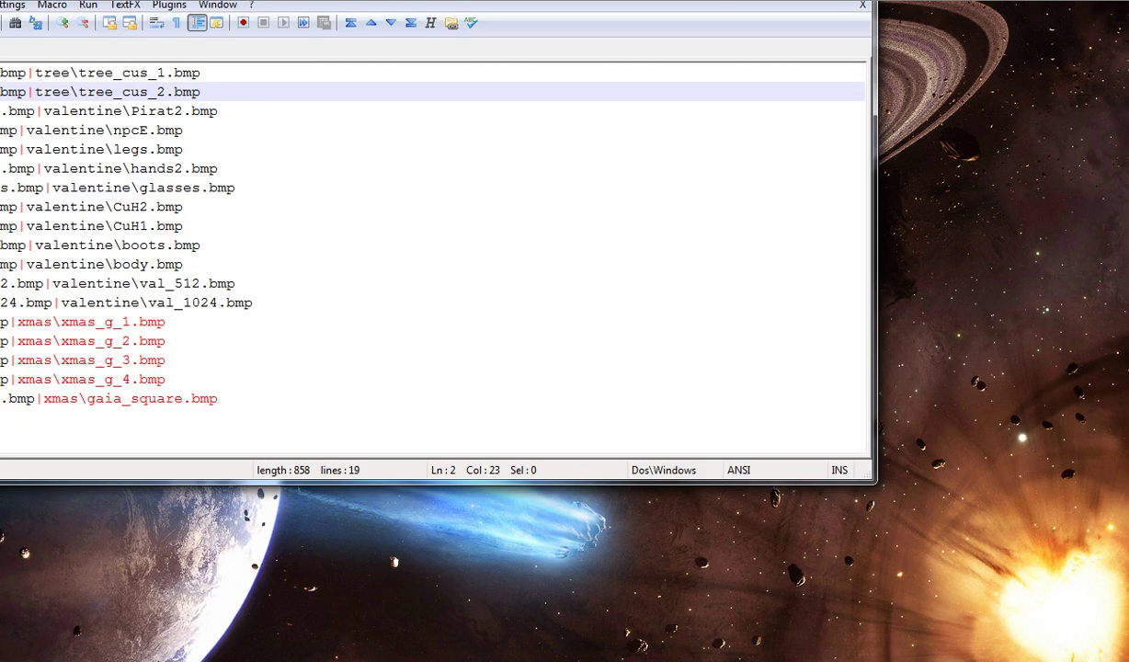
drag(0, 0, 146, 17)
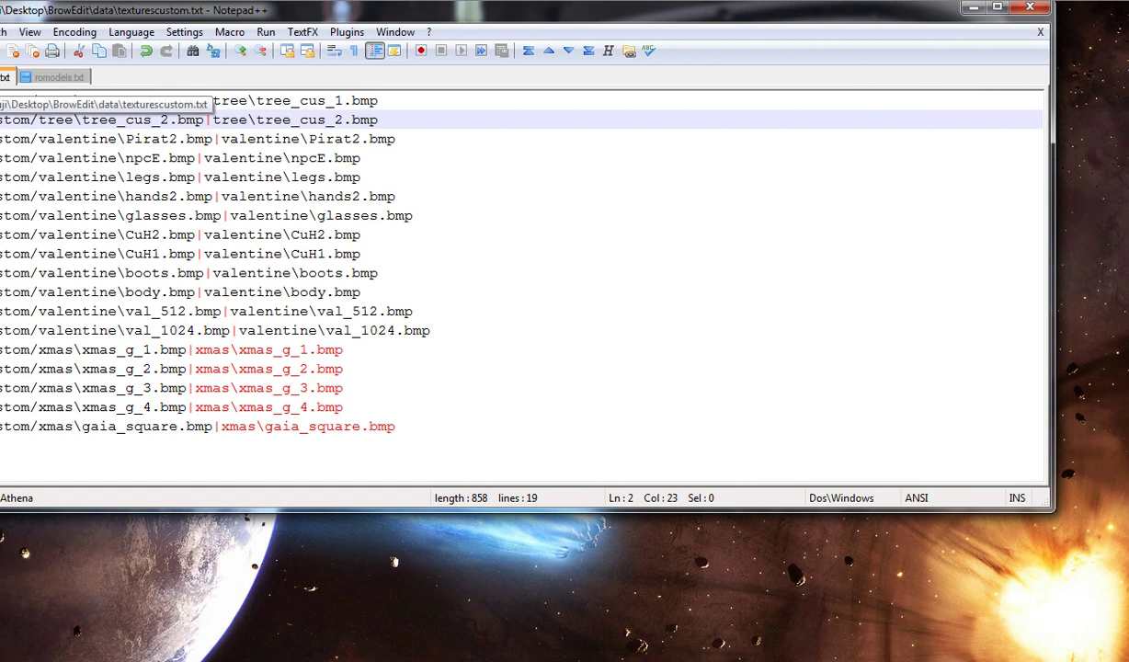
click(48, 93)
click(57, 78)
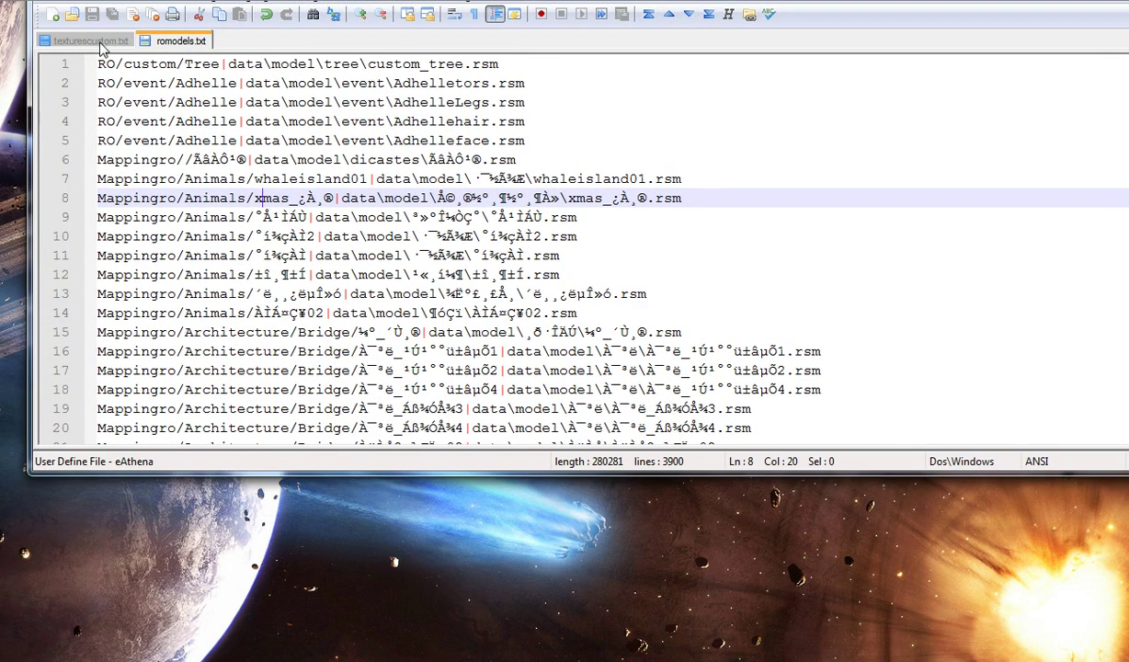
click(99, 43)
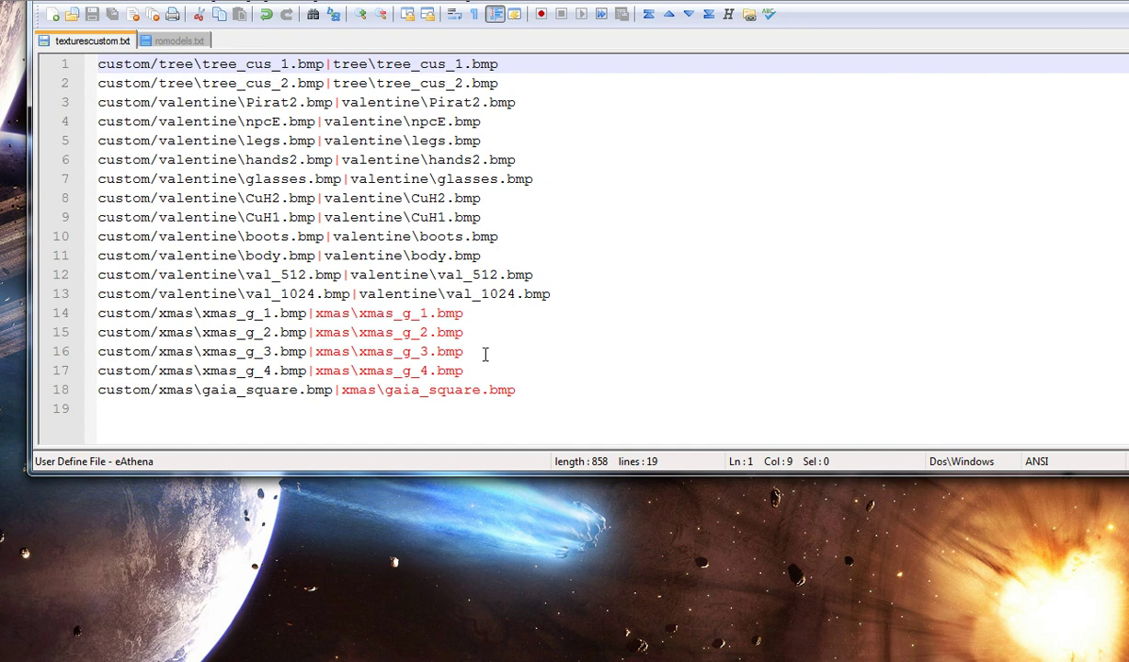
drag(552, 379, 96, 62)
click(338, 159)
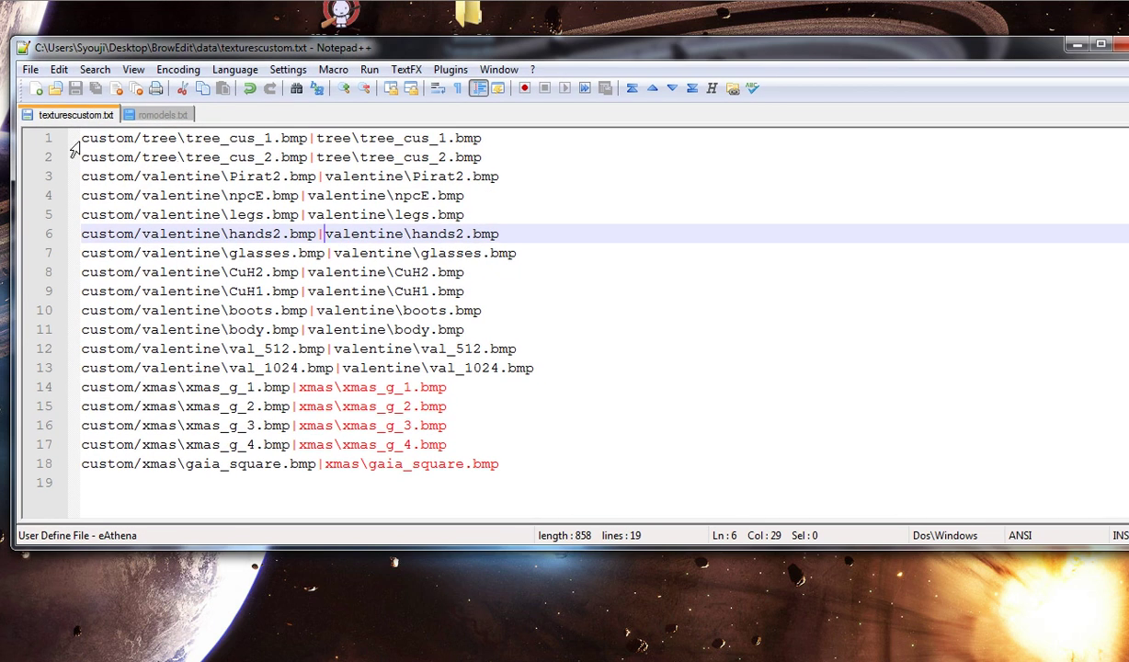
Step: Insert a new first line in texturescustom.txt and start its entry with custom/bush
click(82, 137)
key(Return)
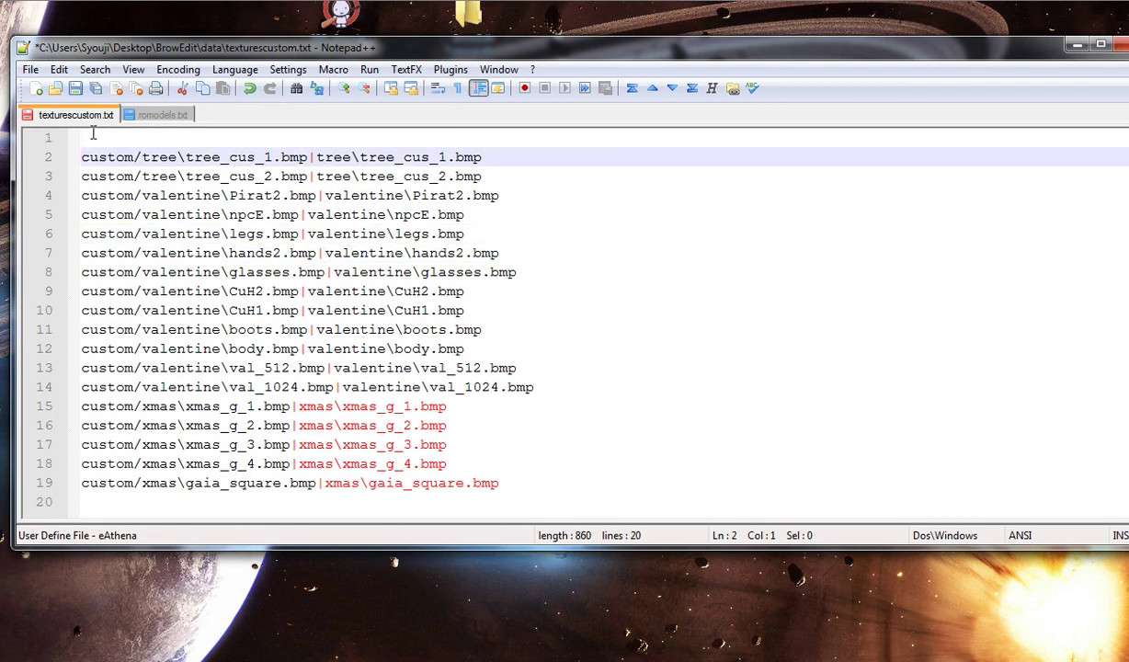
key(Up)
text(cust)
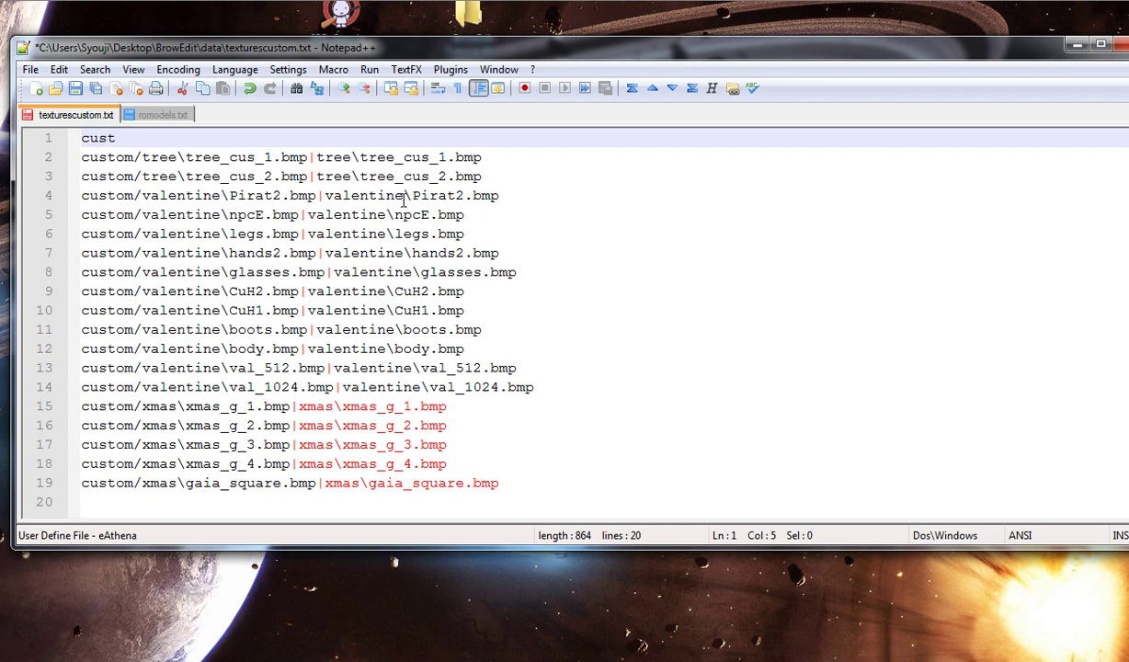
text(om)
text(/bush)
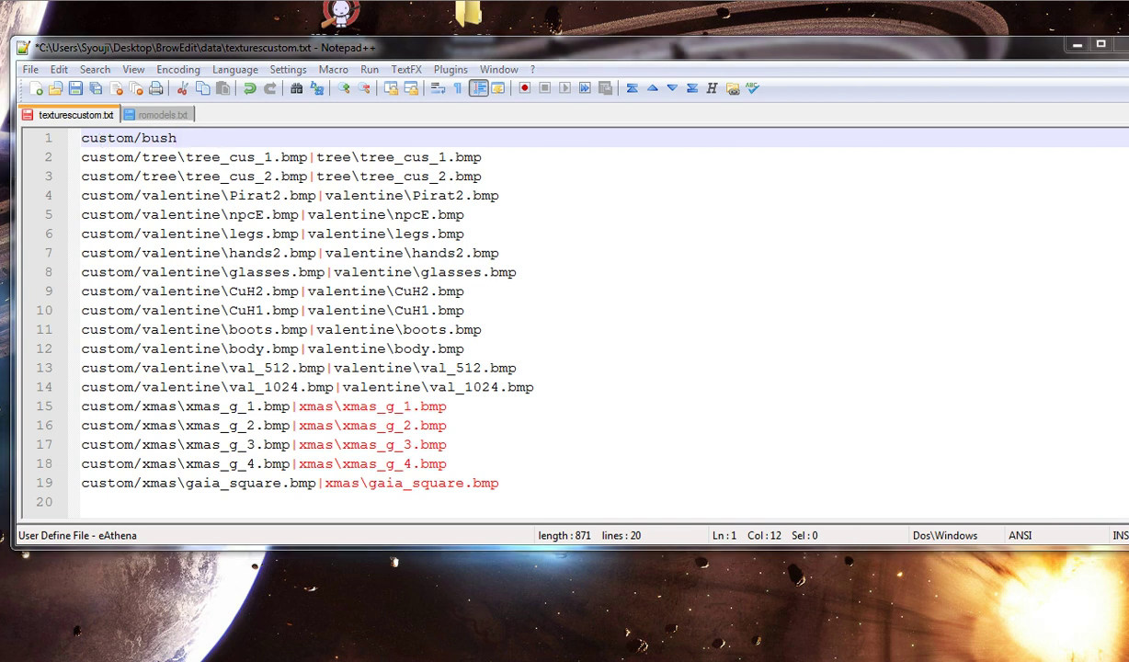
Step: Switch to the Ragnarok world editor, close the RSM Editor and open the texture selection window
click(666, 556)
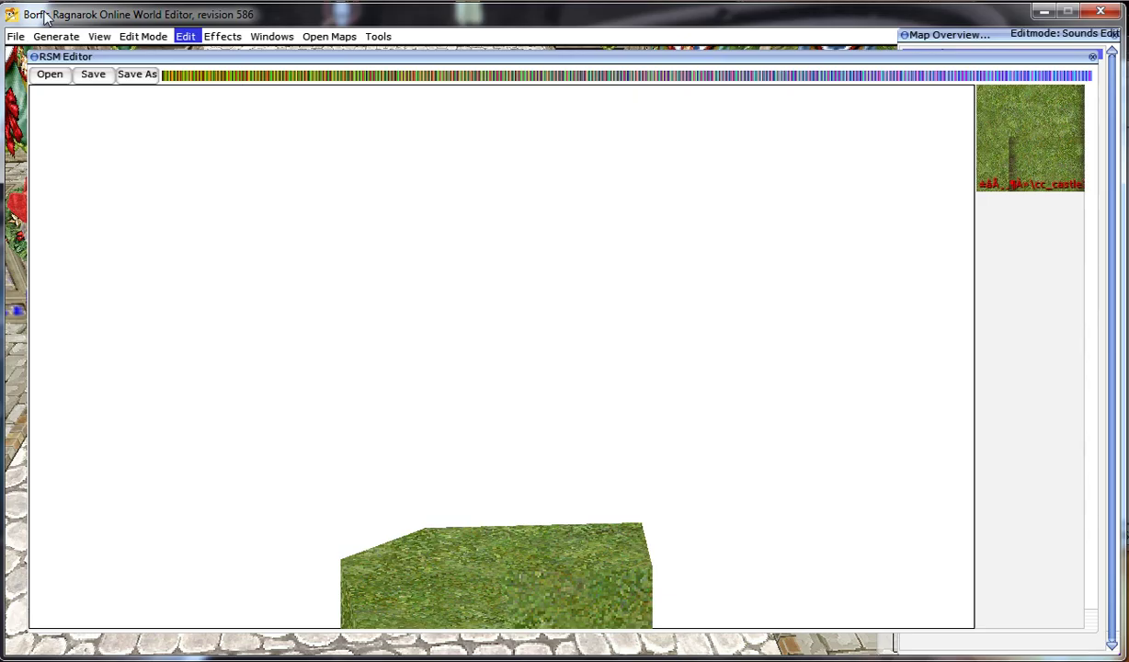
click(1092, 56)
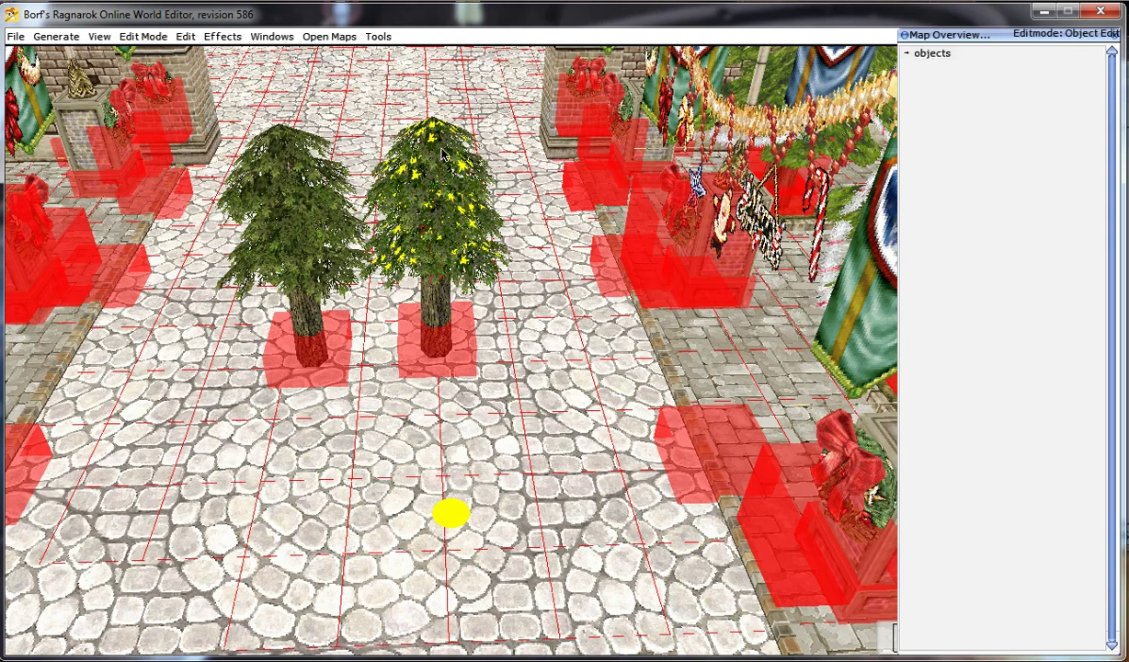
text(tm)
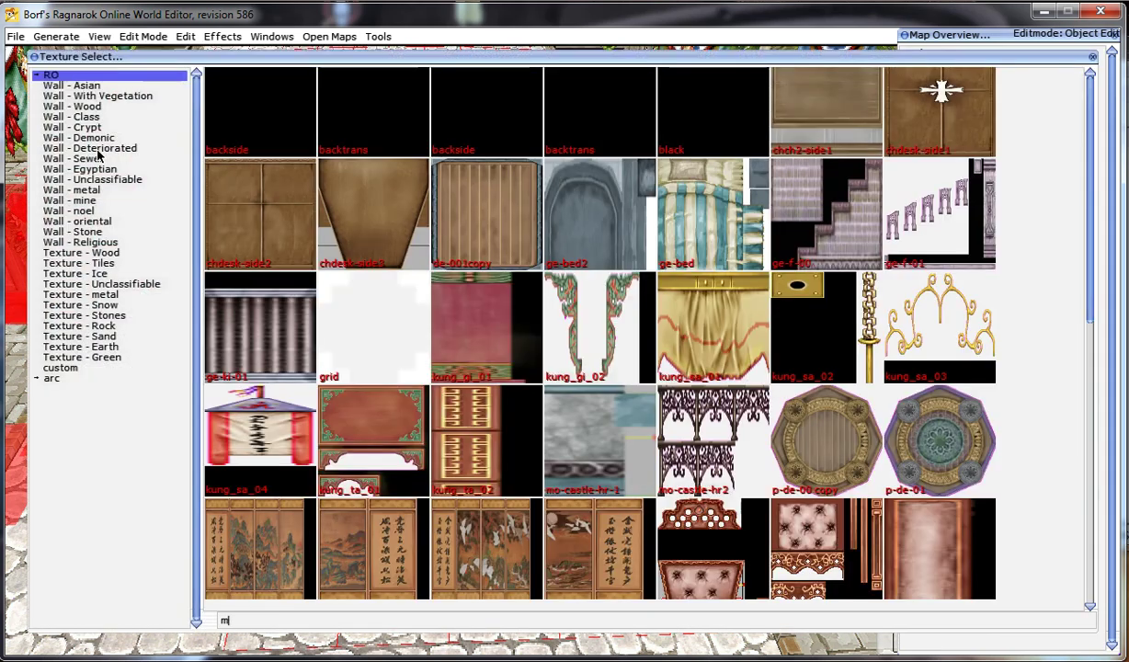
Step: Examine the custom category in the texture selection window, close it and minimize the world editor
click(60, 370)
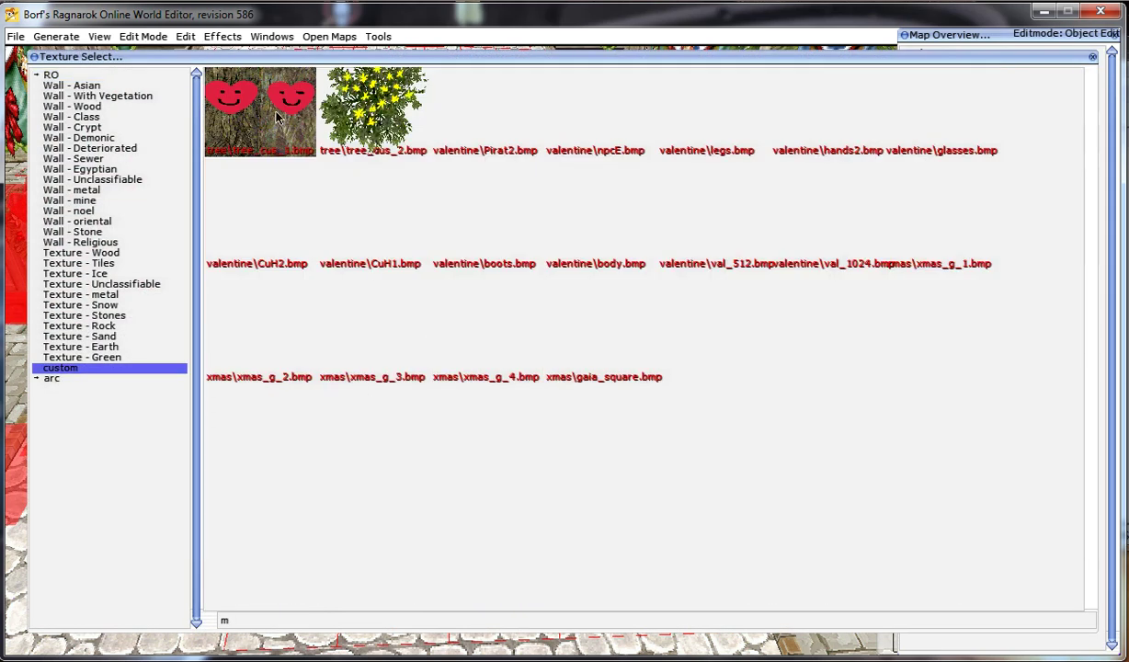
click(210, 148)
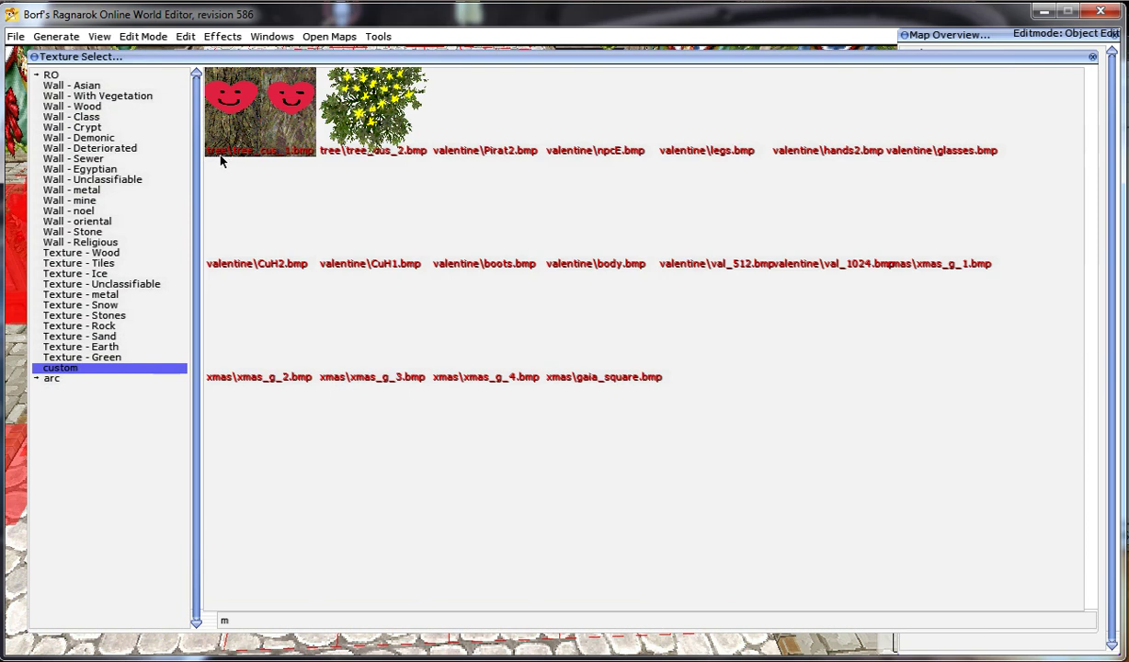
click(1093, 56)
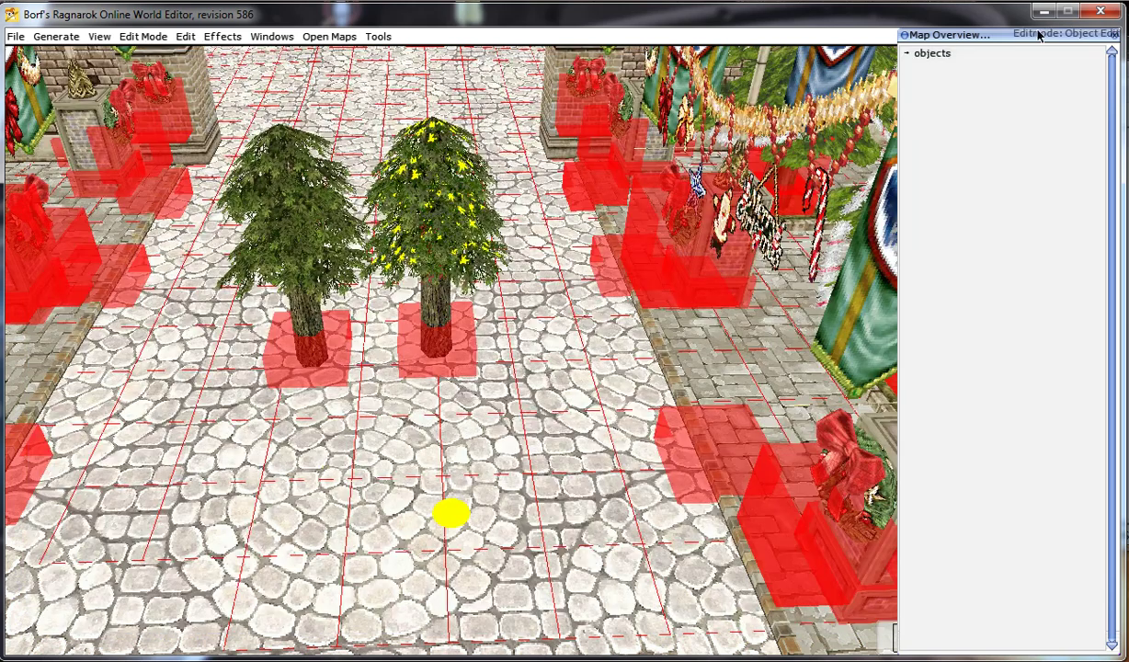
click(1042, 11)
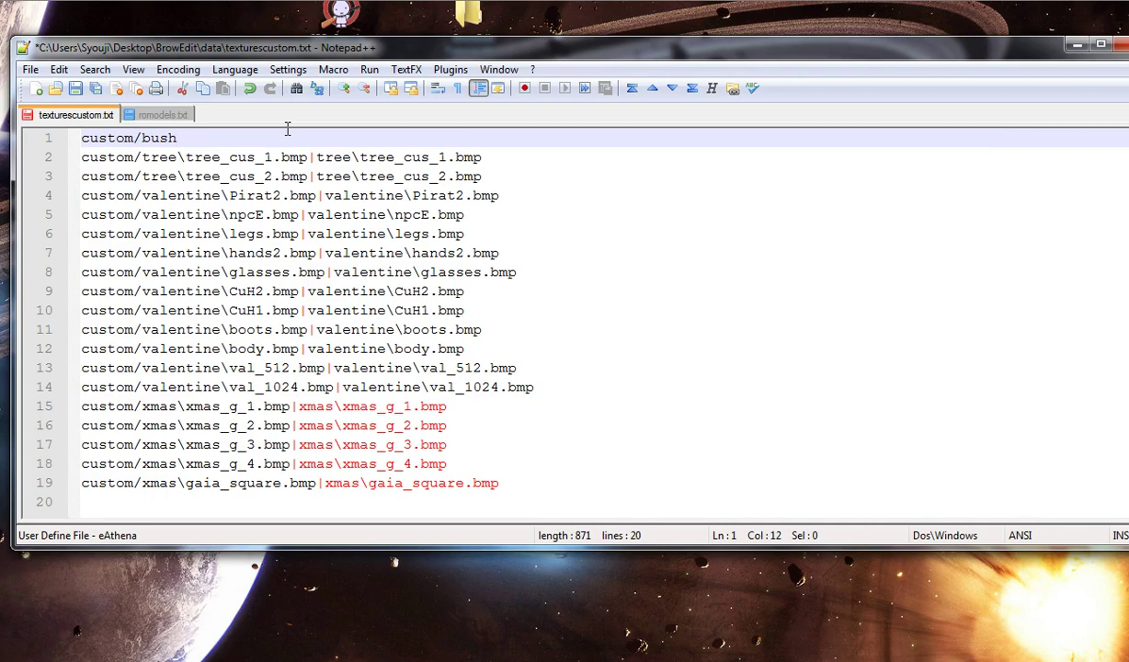
Step: Extend the first entry in texturescustom.txt to custom/bush\custom_bush_texture, copying the name from the bitmap on the desktop
text(\)
drag(381, 55, 476, 62)
right_click(471, 375)
click(664, 659)
text(custom_bush_texture)
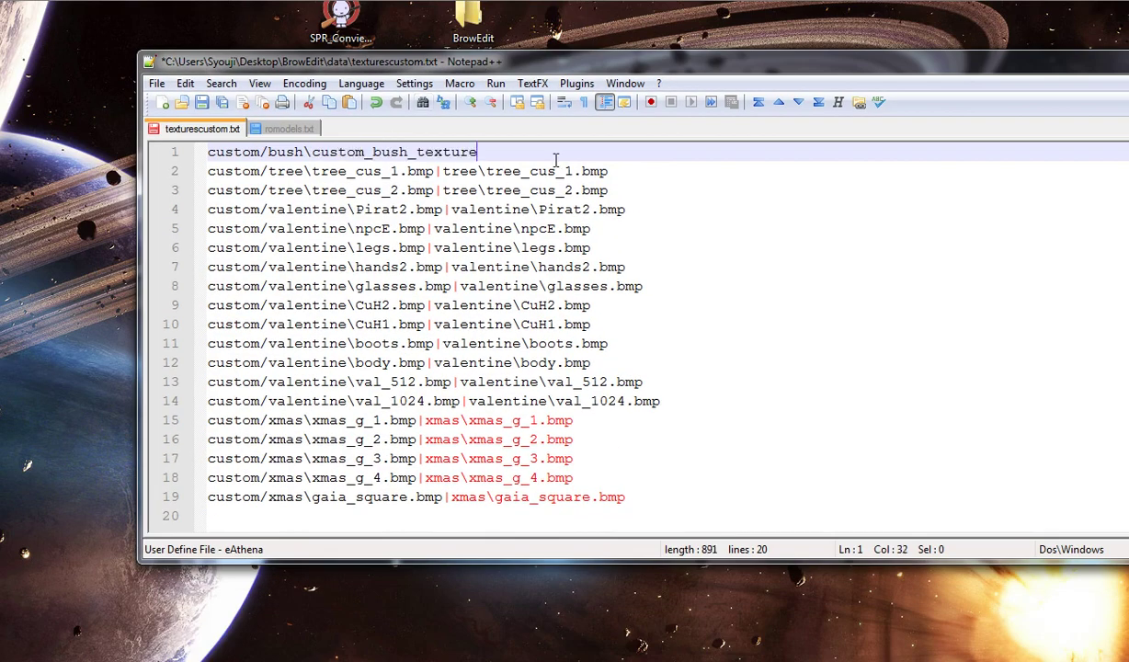
Step: Complete the first entry in texturescustom.txt with .bmp|bush\custom_bush_texture.bmp and save the file
text(.bmp|bush)
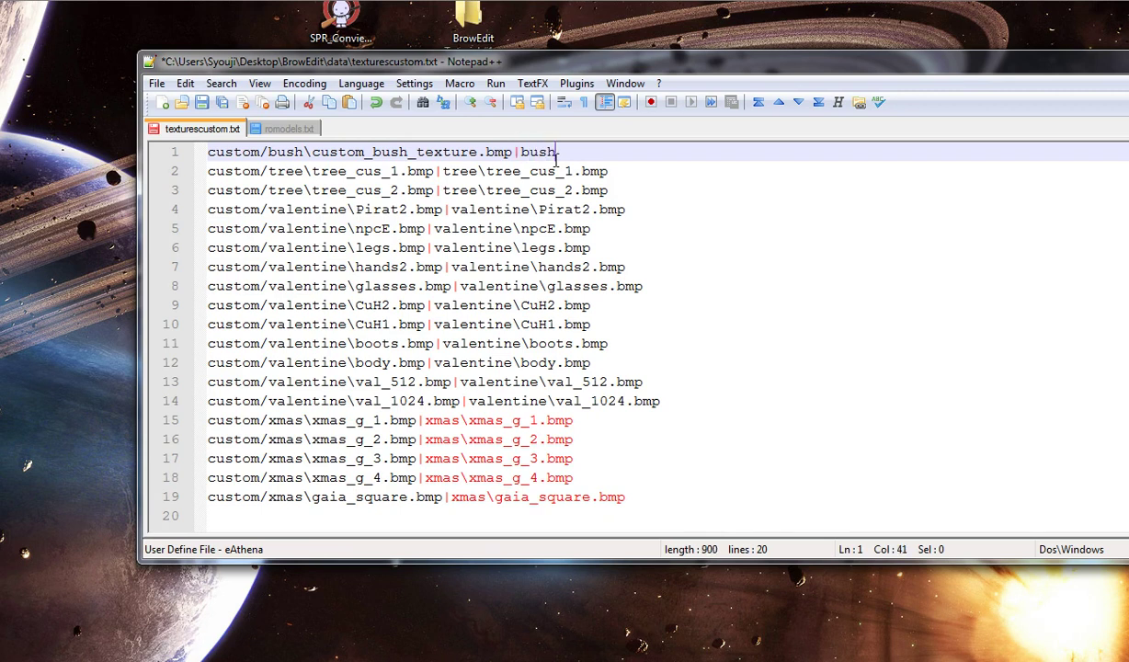
text(\)
text(custom_bush_texture)
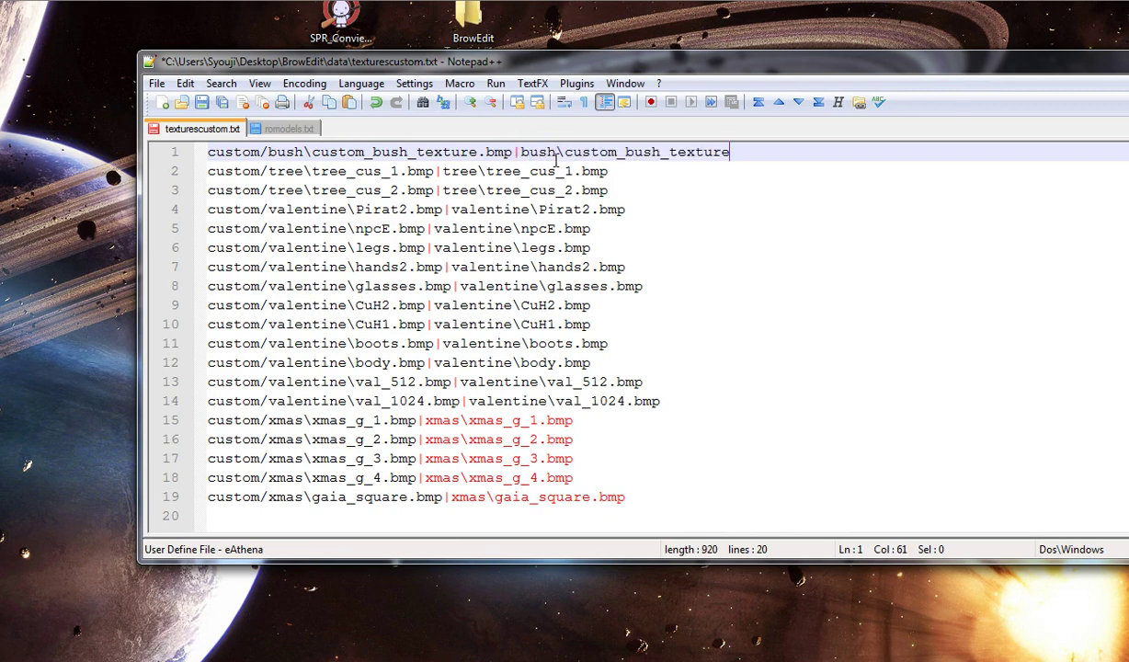
text(.bmp)
drag(801, 150, 519, 147)
drag(217, 147, 477, 151)
click(877, 151)
click(767, 217)
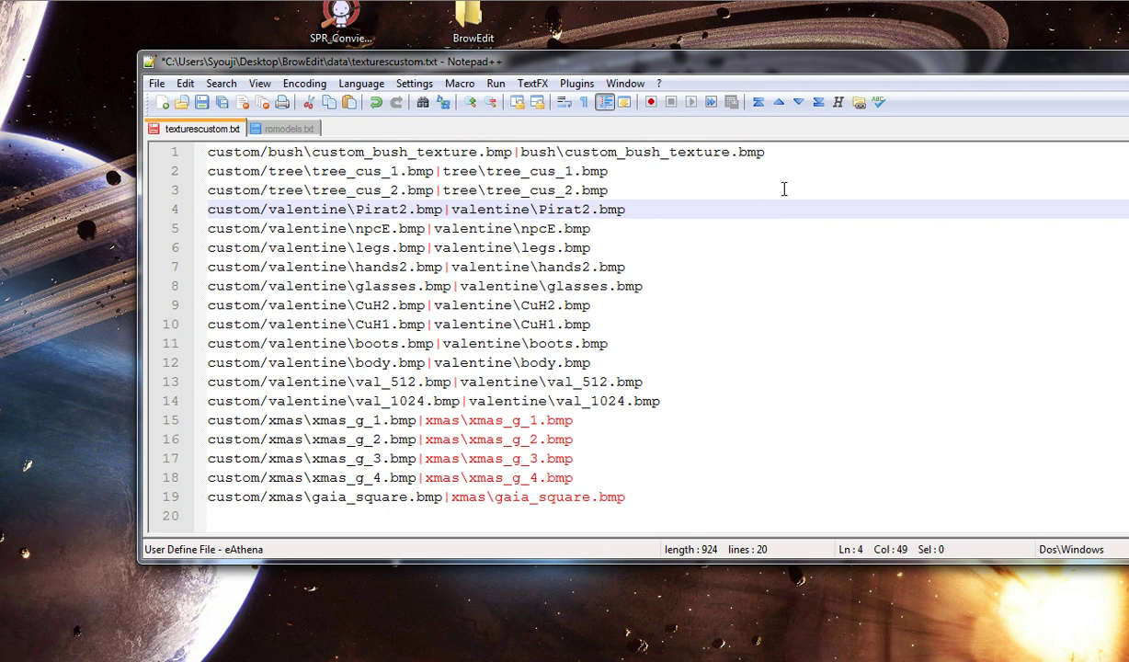
key(ctrl+s)
Step: Insert a new first line in romodels.txt and start its entry with RO/custom/bush|data\model\bush\
click(292, 128)
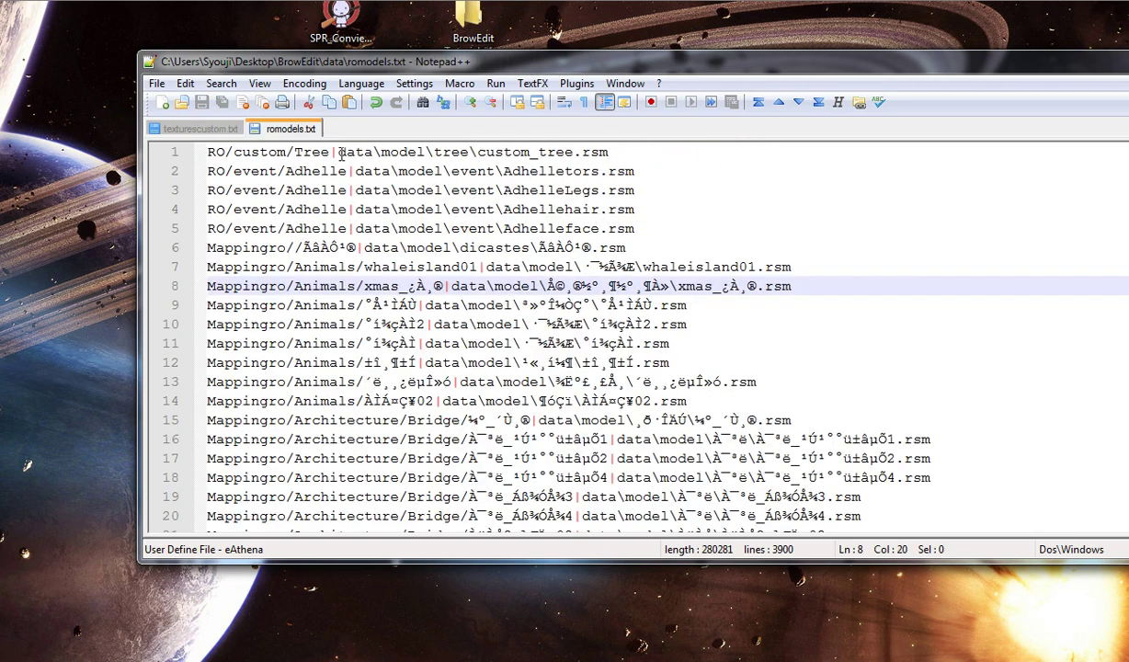
click(210, 152)
key(Return)
key(BackSpace)
key(Home)
key(Return)
key(Up)
text(RO/custom)
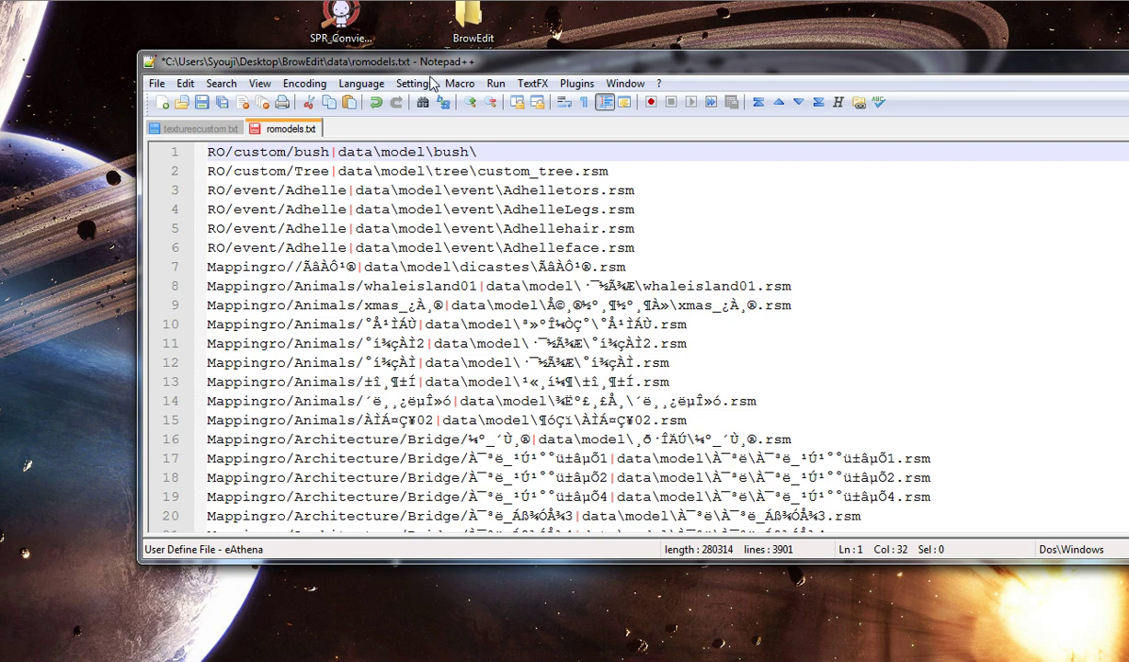
Step: Check the model's file name on the desktop, complete the romodels.txt entry with custom_bush.rsm and save the file
drag(495, 62, 483, 457)
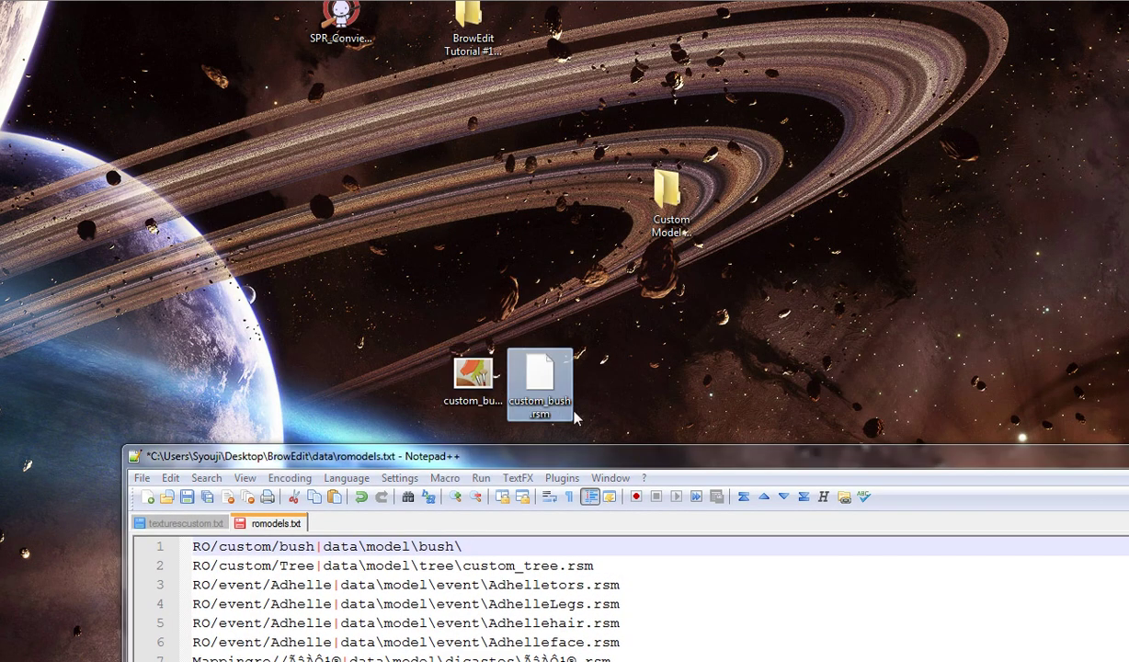
drag(578, 475, 534, 142)
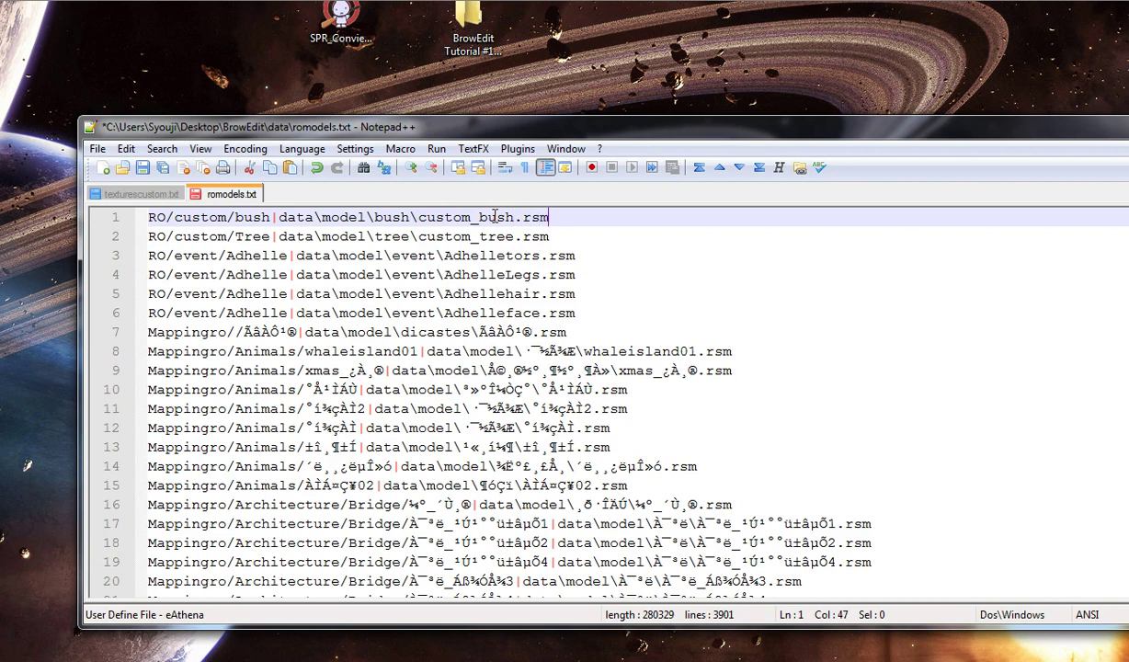
key(ctrl+s)
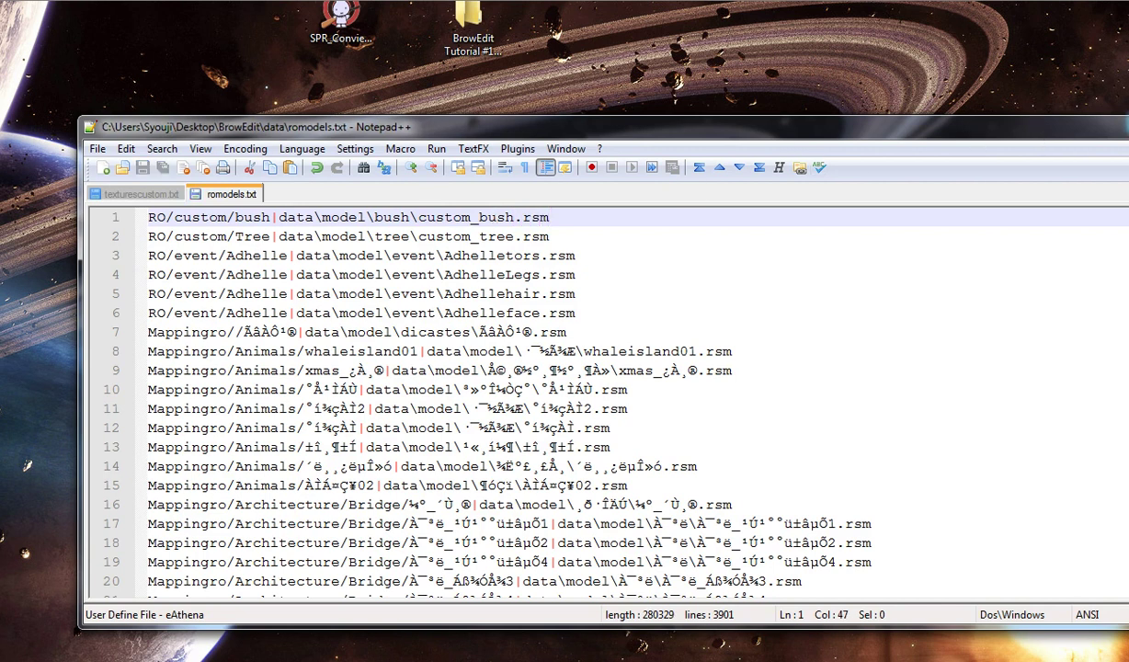
Step: Minimize Notepad++, create a folder named data on the desktop and open it
click(1125, 124)
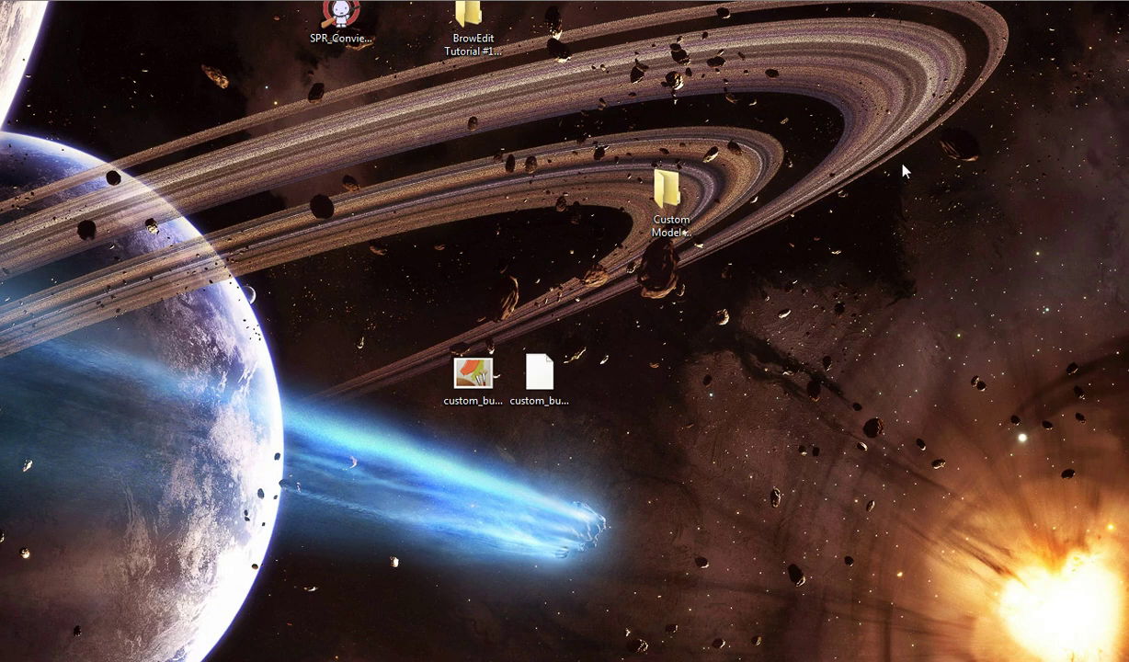
right_click(718, 430)
mouse_move(809, 354)
click(982, 357)
text(data)
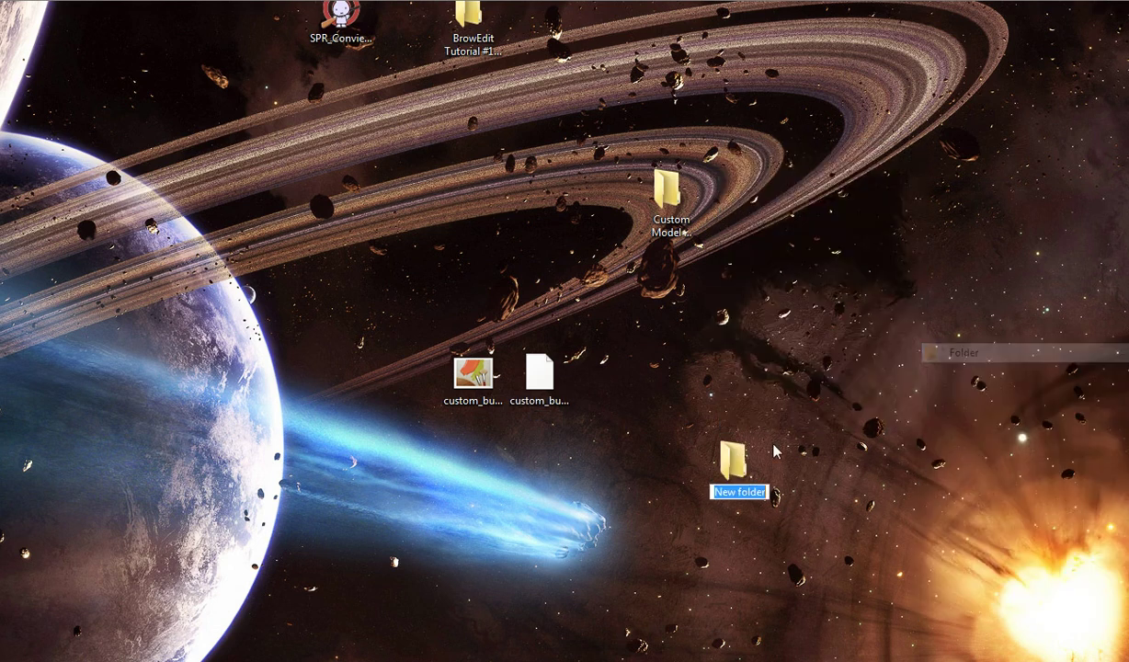
key(Return)
key(Return)
Step: Create two folders named model and texture inside the data folder
right_click(544, 190)
mouse_move(754, 453)
click(849, 456)
text(model)
key(Return)
right_click(771, 418)
mouse_move(830, 394)
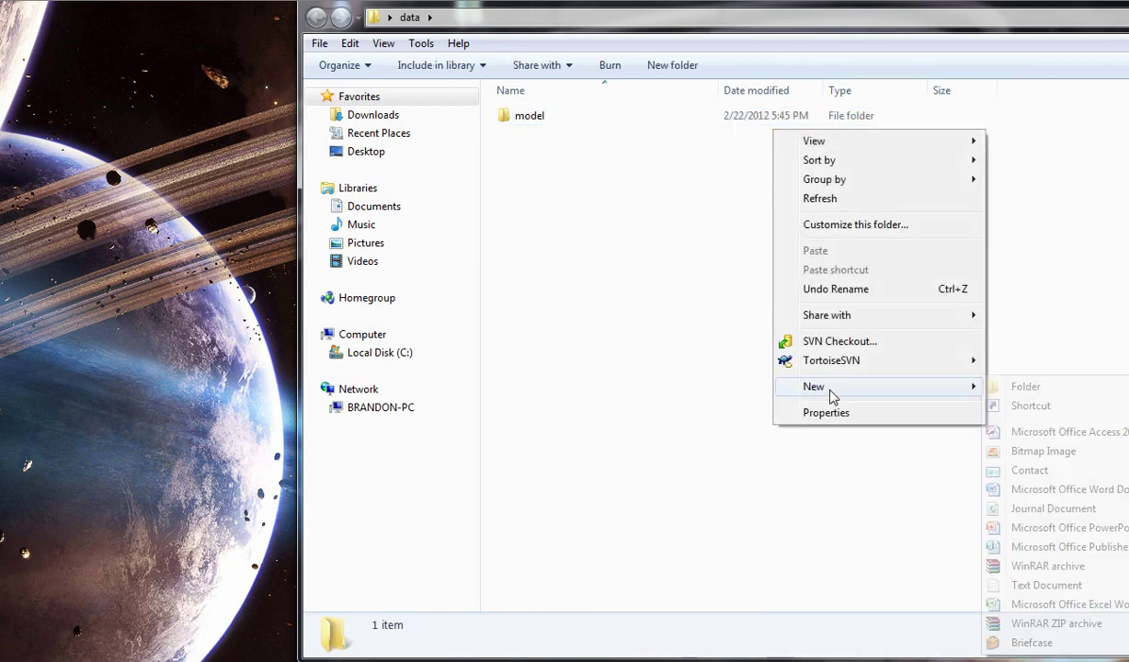
click(1026, 386)
text(texture)
key(Return)
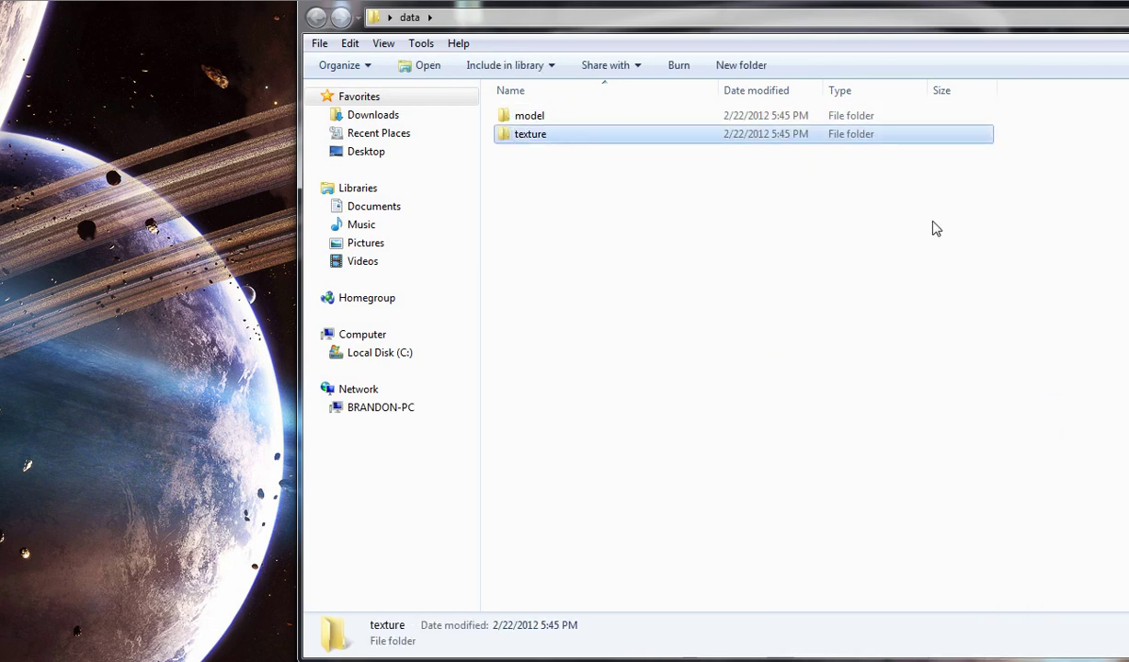
Step: Look inside the model folder, return to data and open the texture folder
click(556, 119)
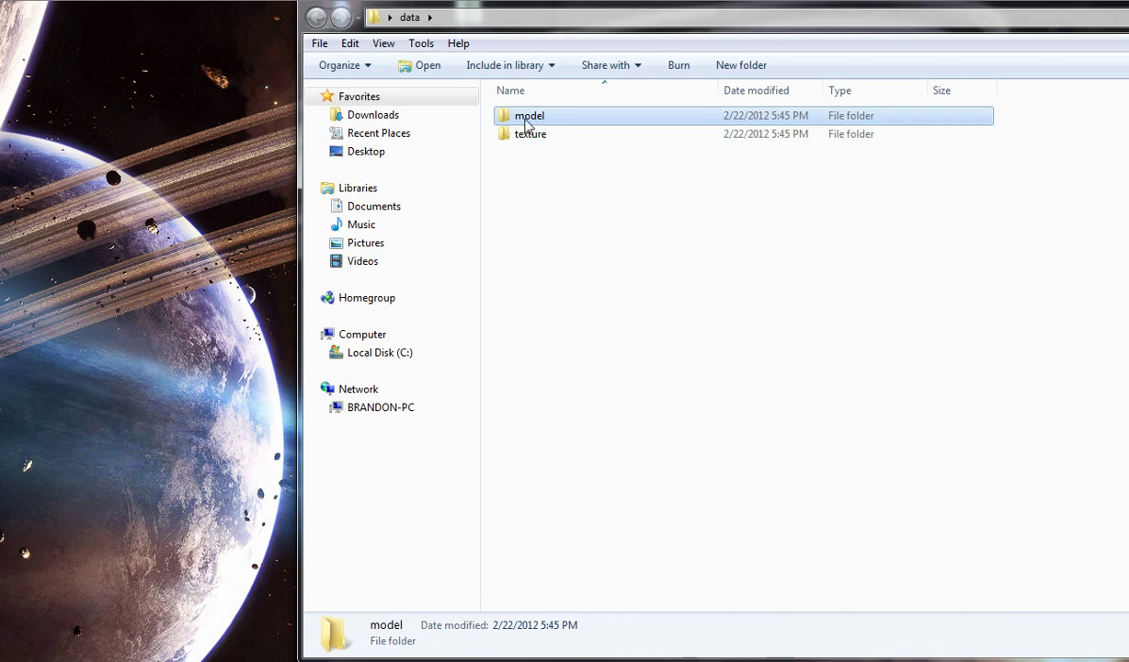
double_click(522, 122)
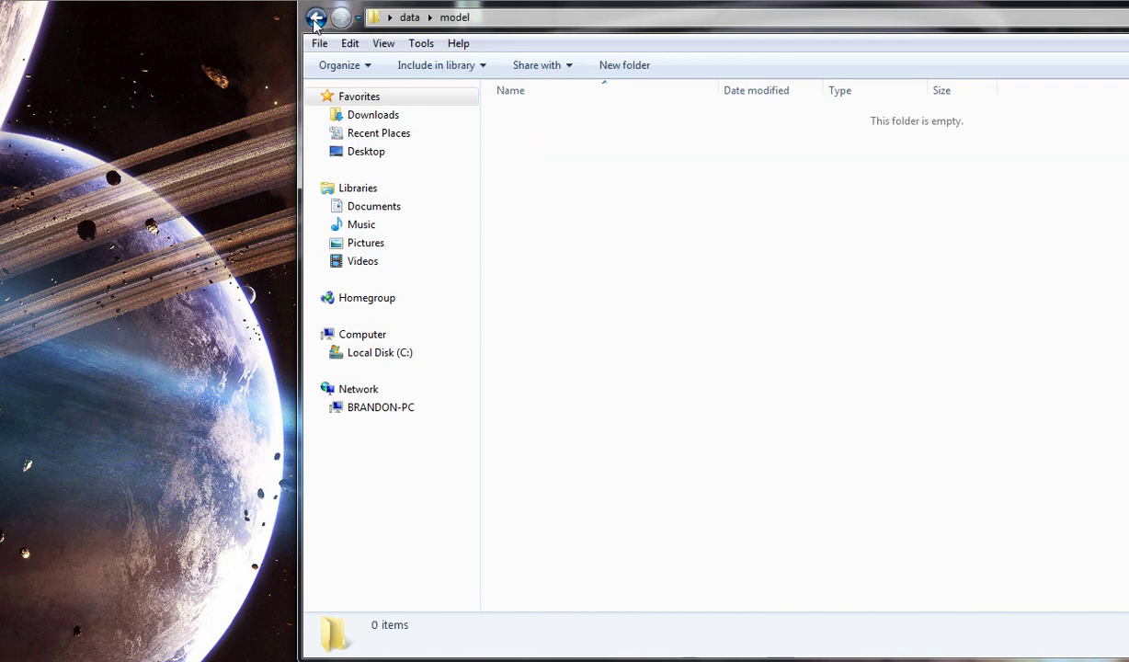
click(314, 20)
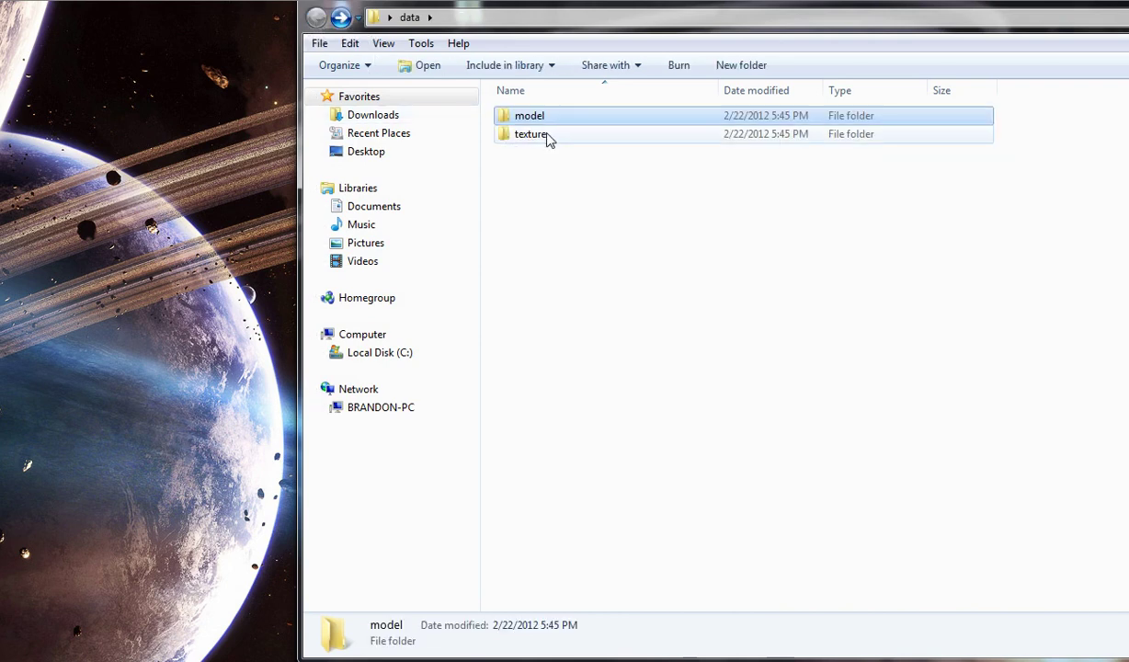
double_click(532, 135)
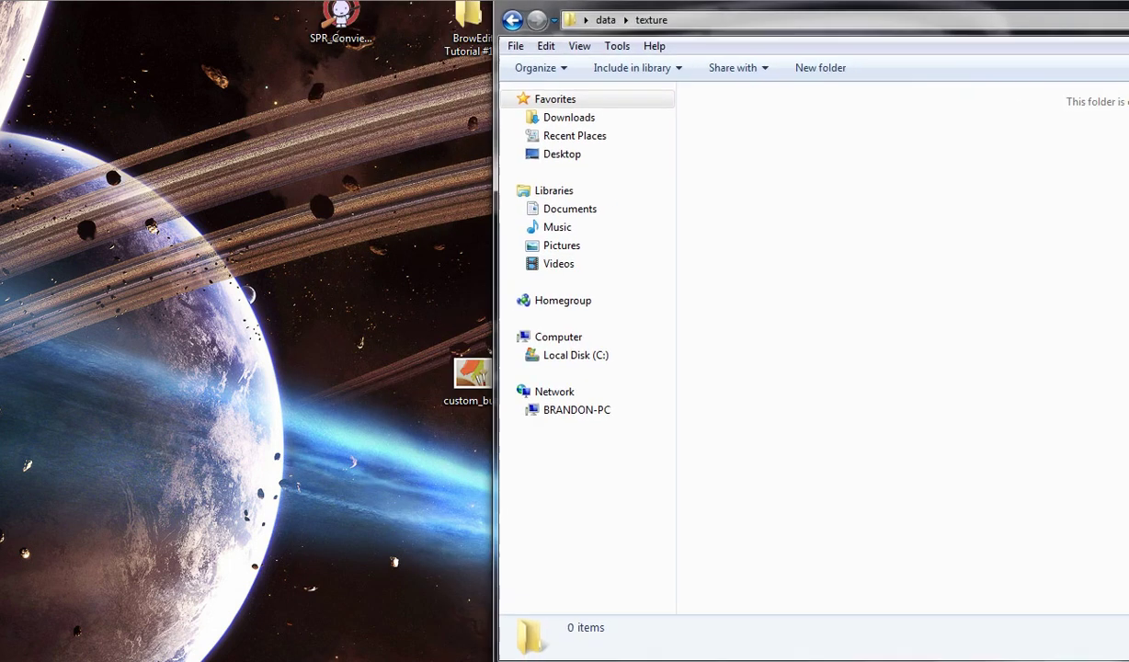
Step: Switch to Notepad++ and check the bush texture path in texturescustom.txt
drag(864, 2, 845, 0)
key(alt+Tab)
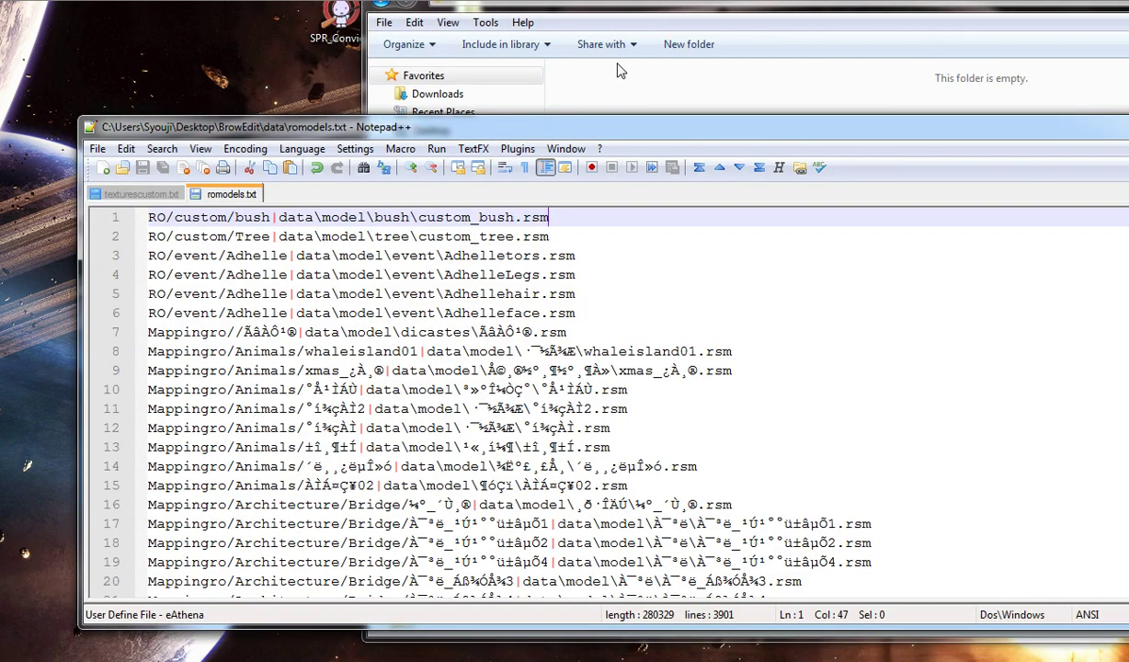
click(137, 193)
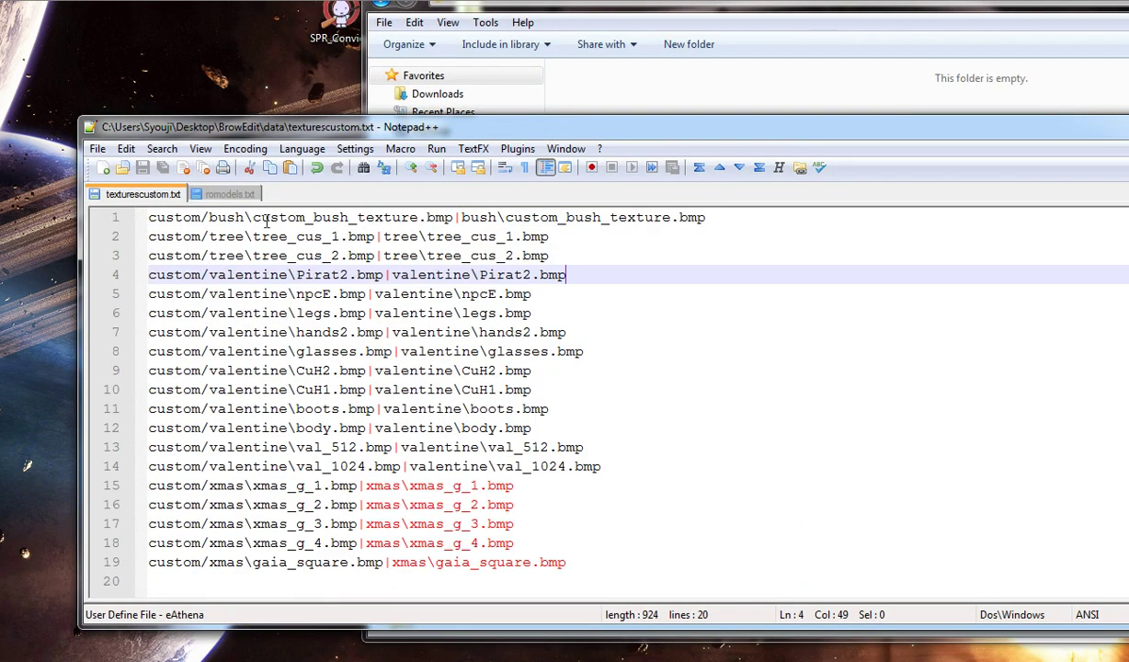
Step: Return to the texture folder in Explorer, create a folder named bush in it and open it
click(648, 101)
right_click(695, 157)
mouse_move(855, 411)
click(959, 413)
text(b)
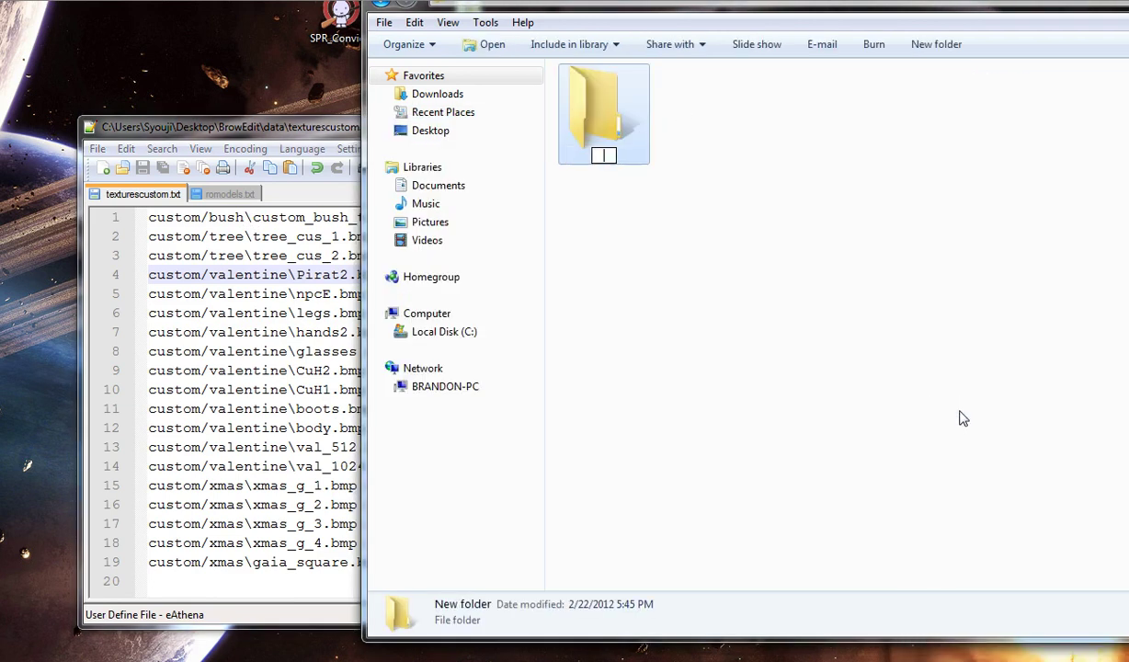
text(ush)
key(Return)
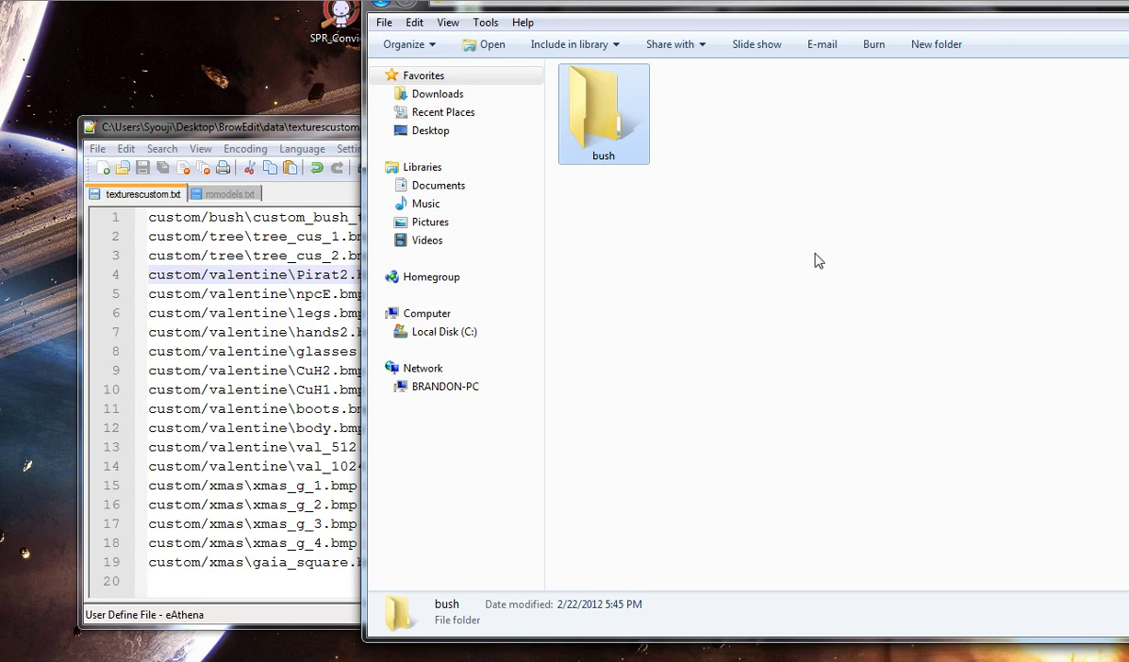
key(Return)
Step: Minimize Notepad++ and copy the custom_bush_texture bitmap from the desktop into the data\texture\bush folder
click(314, 122)
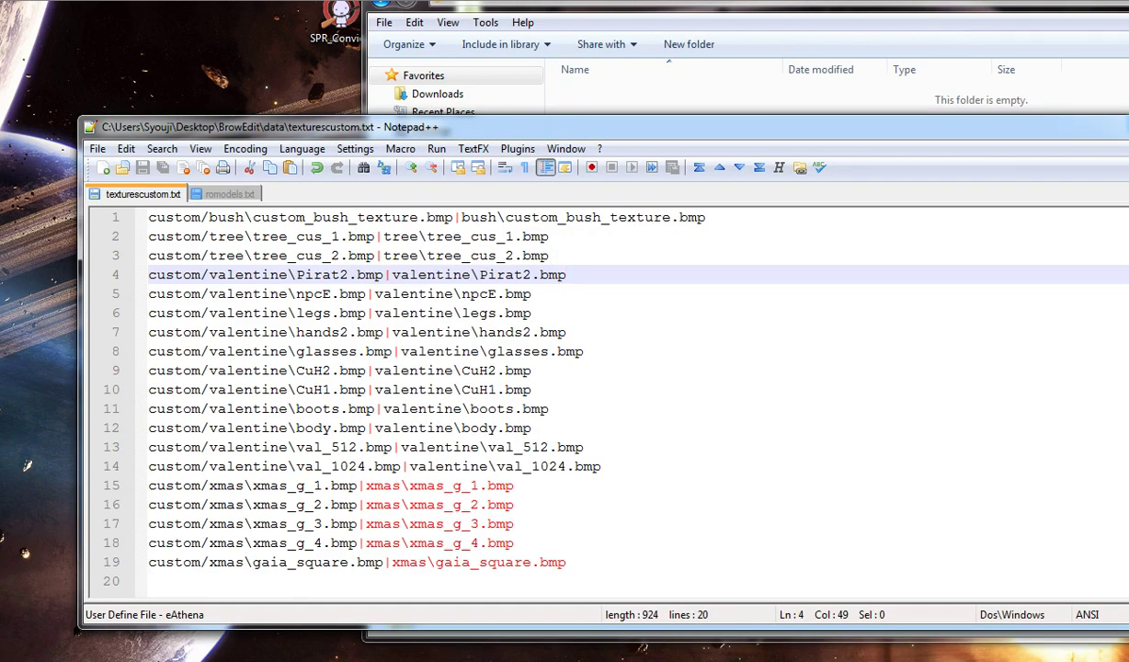
key(super+Down)
drag(456, 2, 605, 24)
click(472, 375)
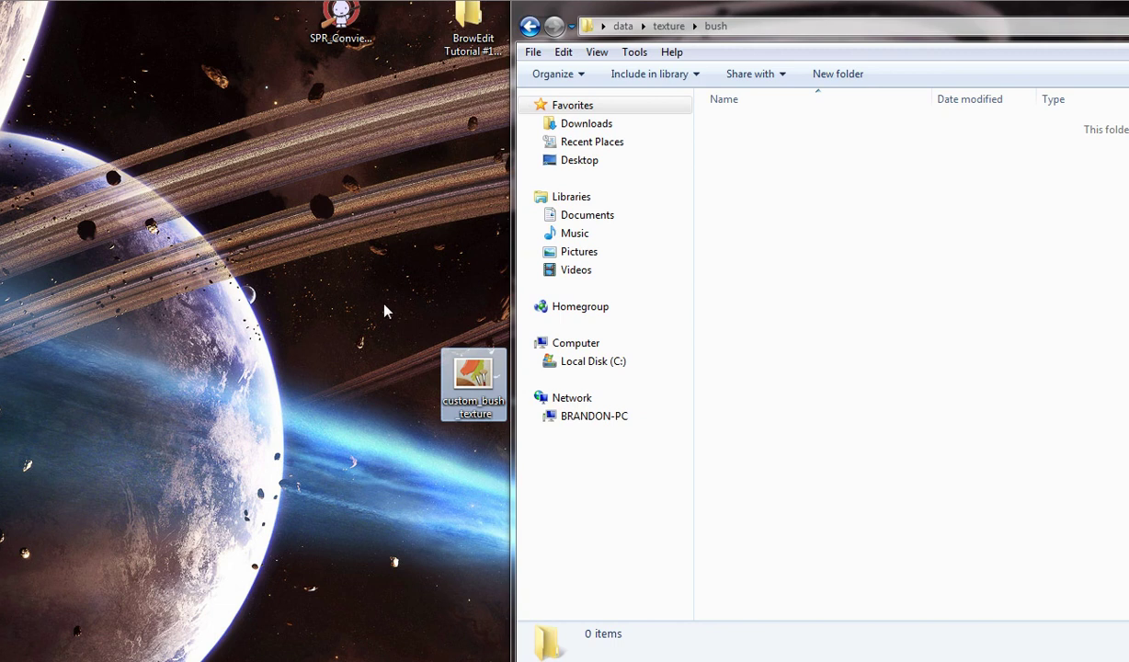
drag(472, 375, 960, 358)
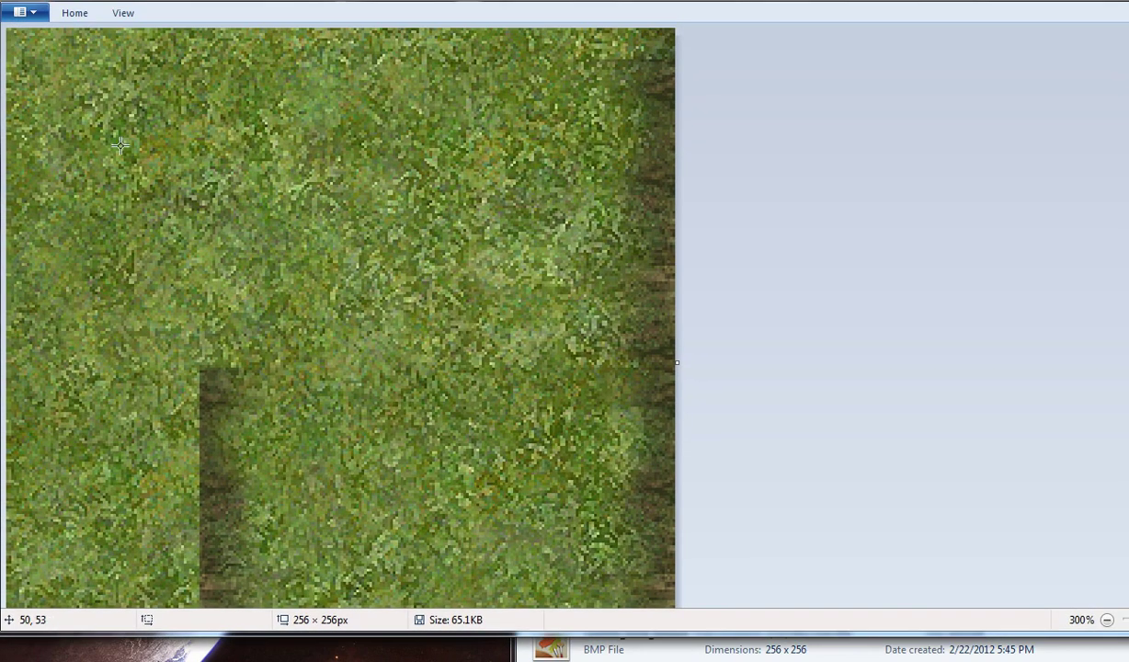
Step: Draw a heart outline about 200 × 164 px on the custom_bush_texture bitmap in Paint and choose red as Color 1
drag(51, 84, 575, 516)
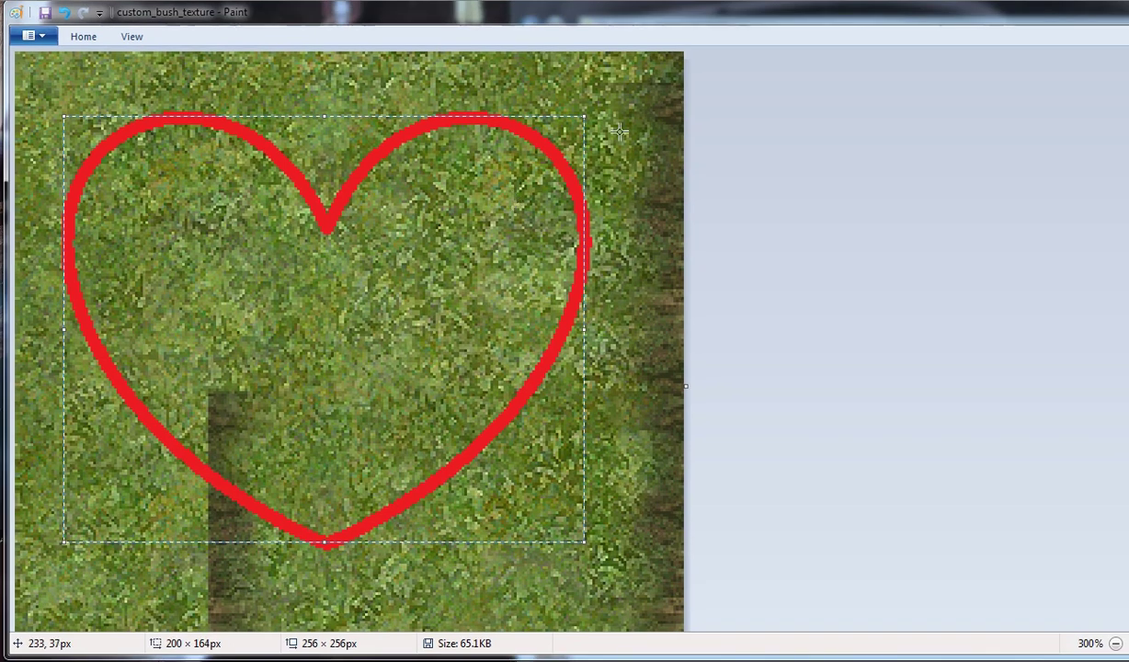
click(307, 68)
click(92, 40)
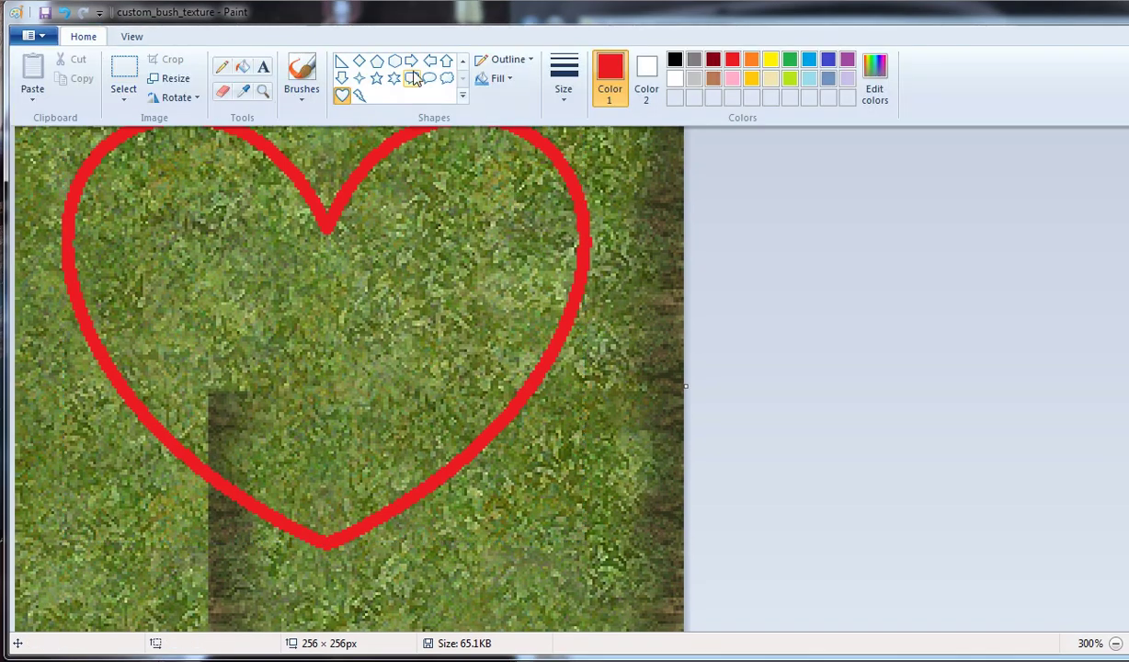
click(733, 63)
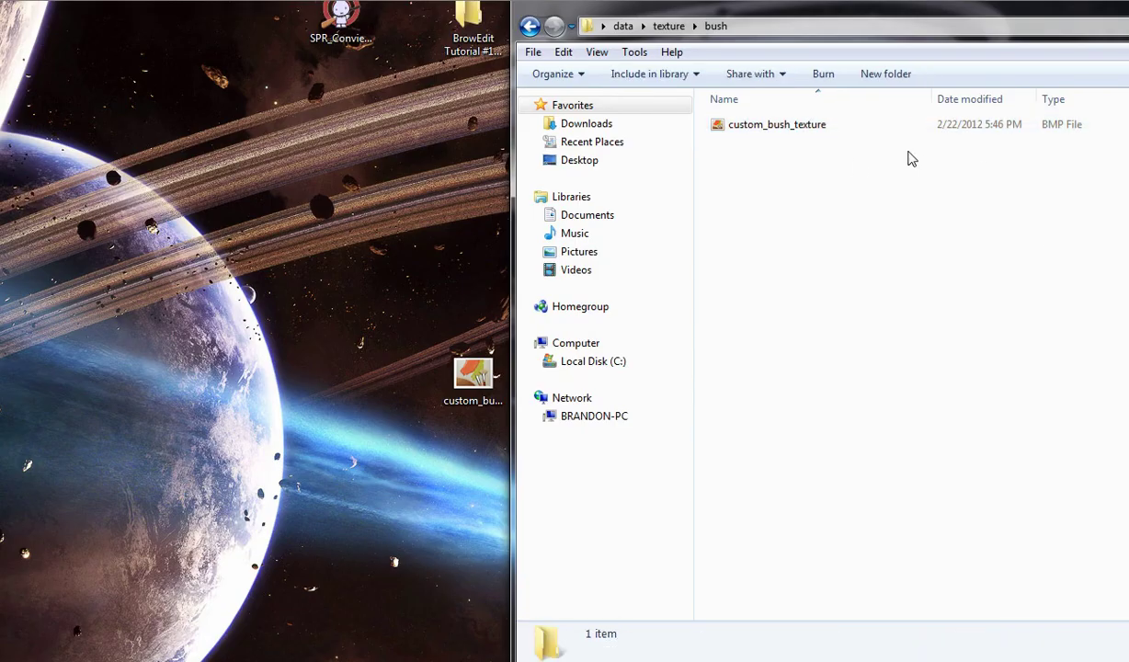
Step: View the edited custom_bush_texture bitmap, close the image viewer and go back to the data folder
drag(790, 9, 280, 18)
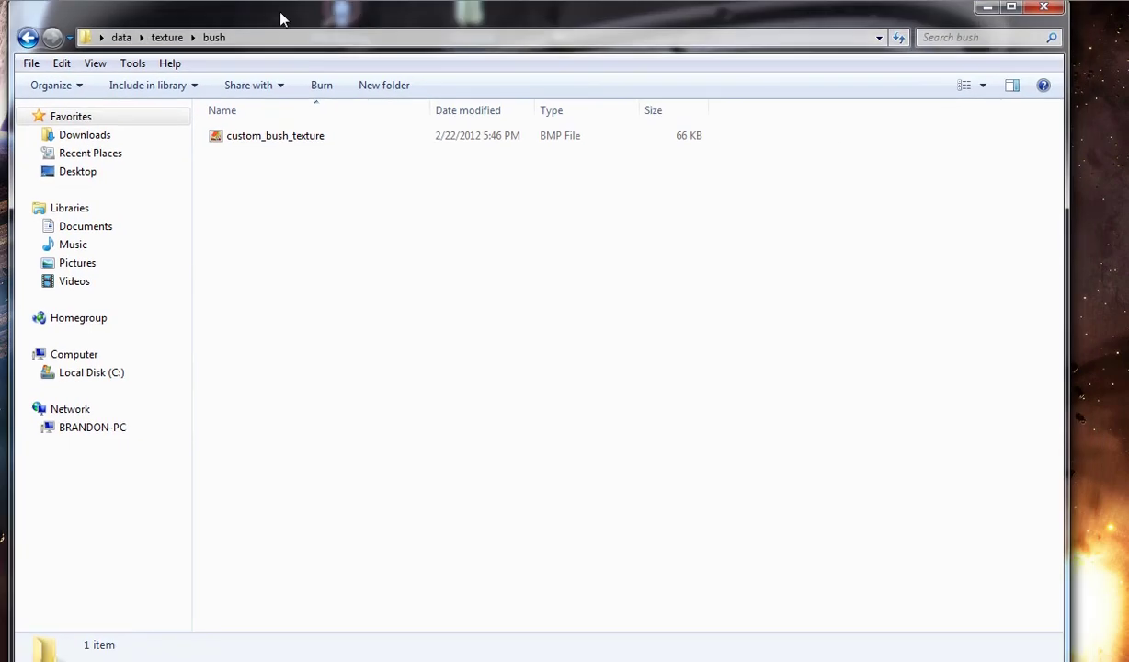
double_click(285, 136)
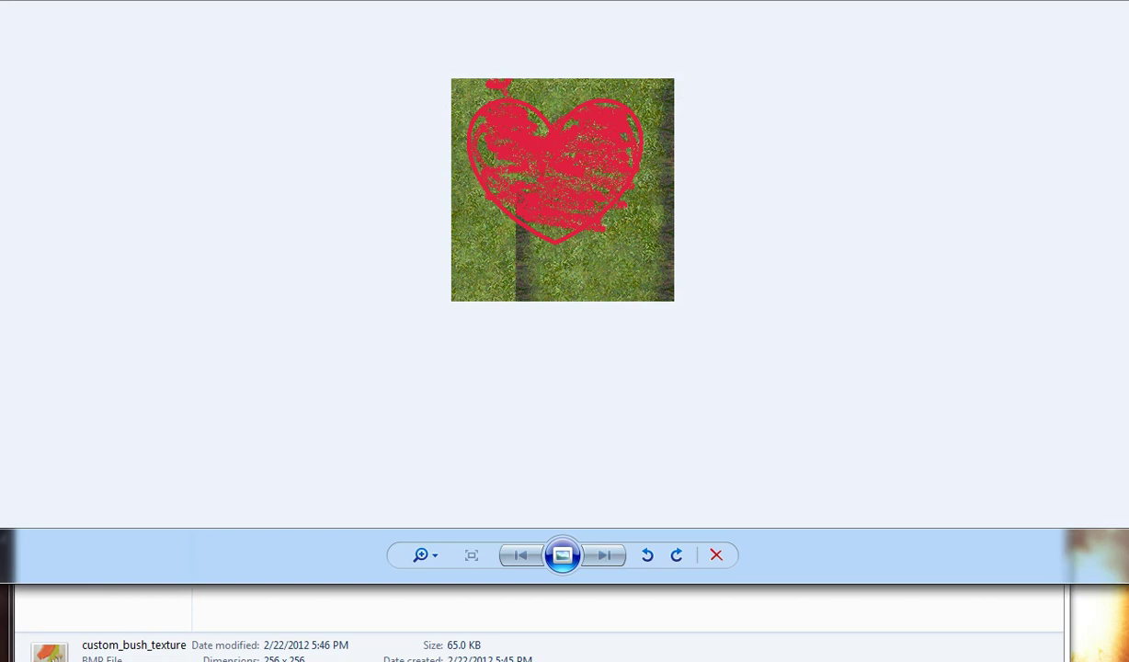
key(alt+F4)
click(27, 37)
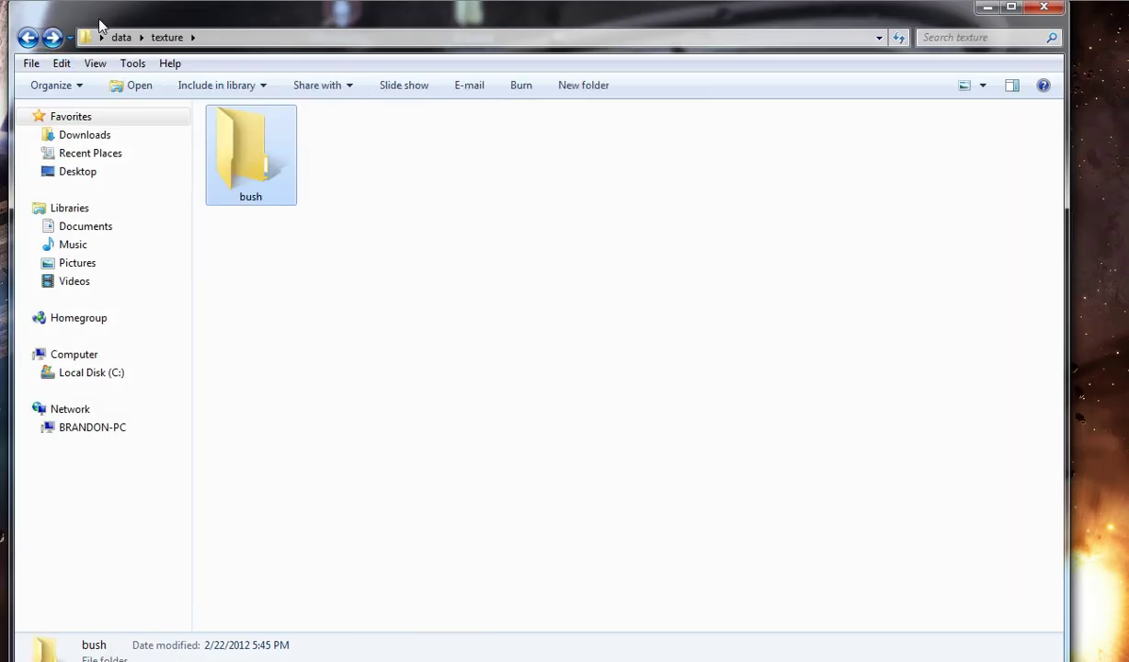
click(32, 46)
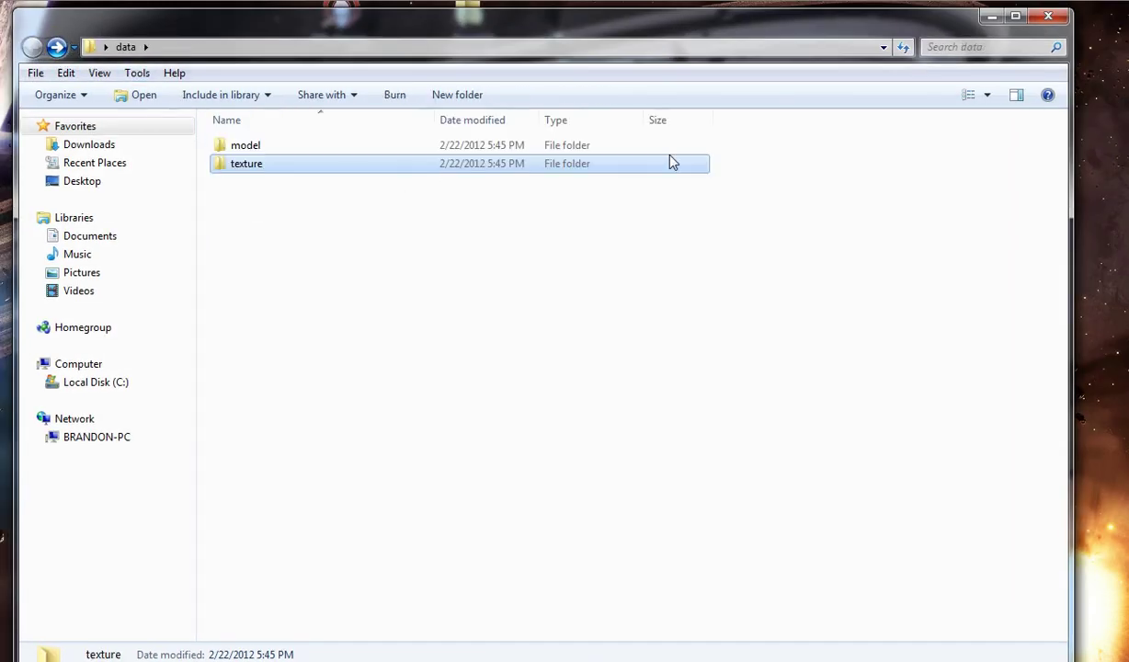
Step: Minimize the data folder window and launch Gryff from the gryff_s shortcut
click(478, 231)
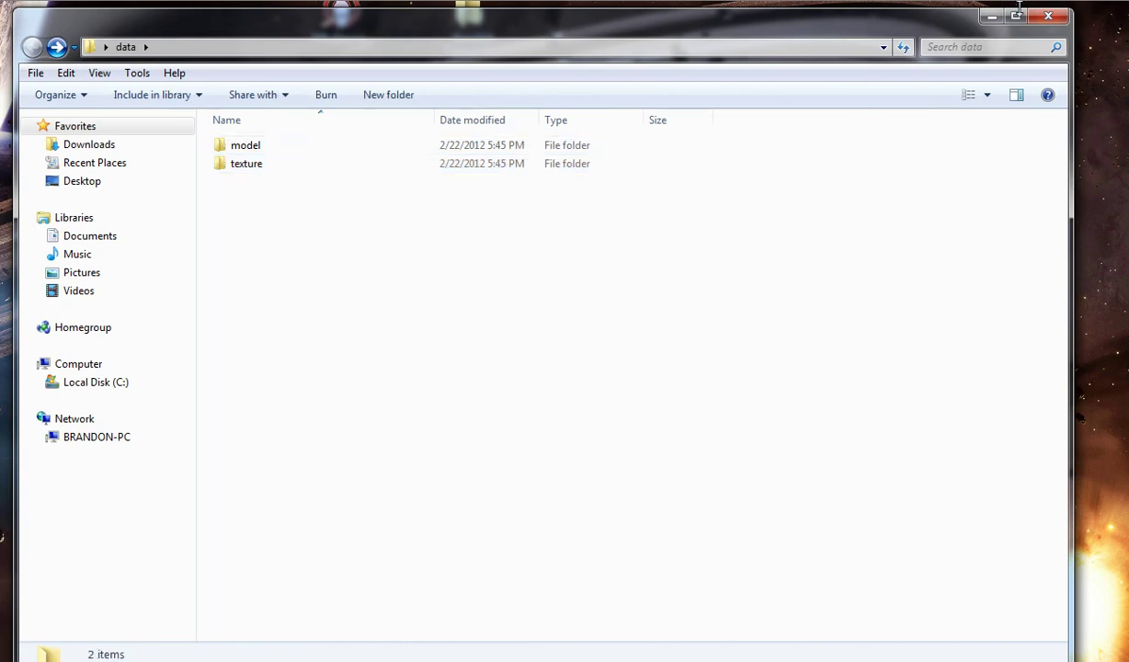
click(992, 15)
drag(726, 455, 594, 366)
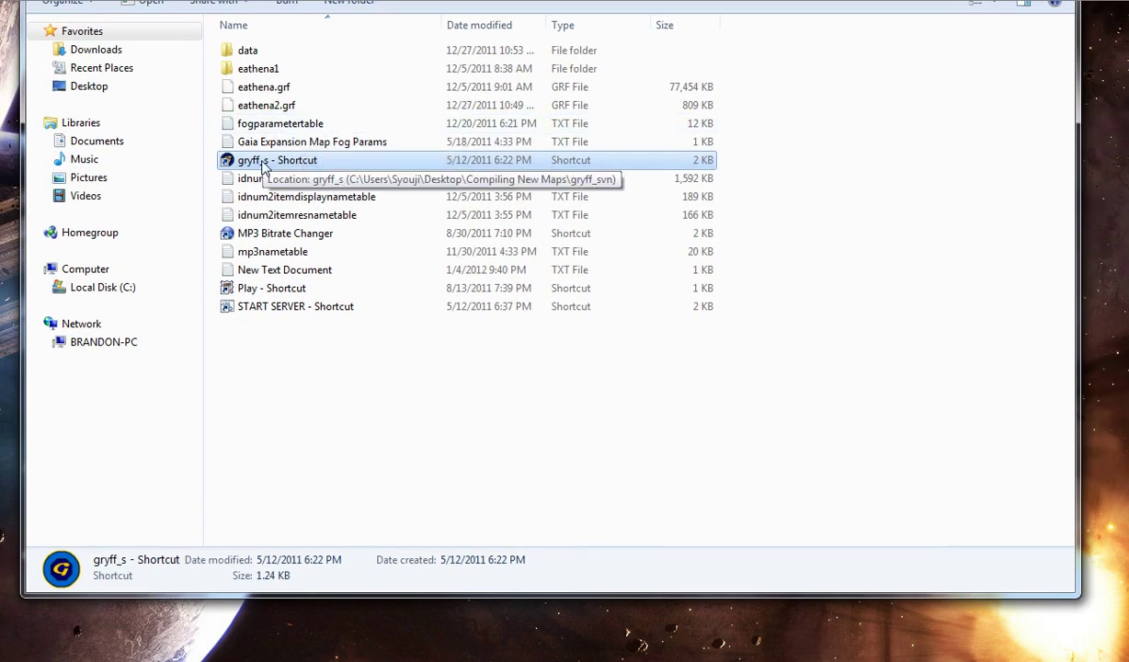
double_click(267, 162)
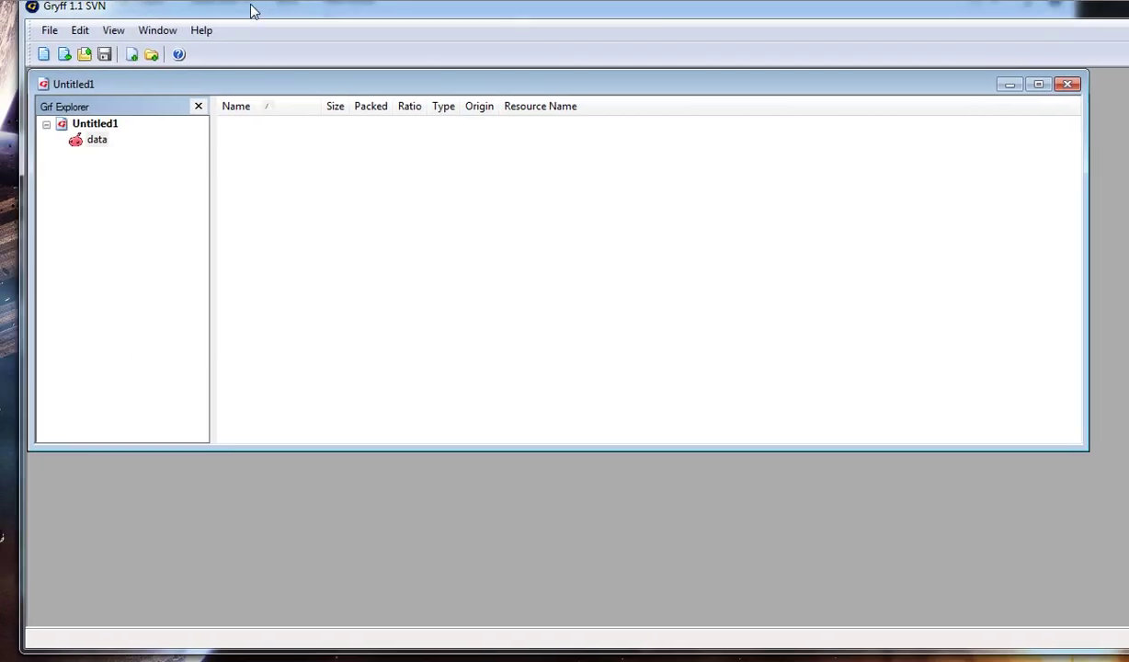
Step: Add the desktop's data directory with its model and texture folders to the new untitled GRF archive
click(48, 28)
click(92, 191)
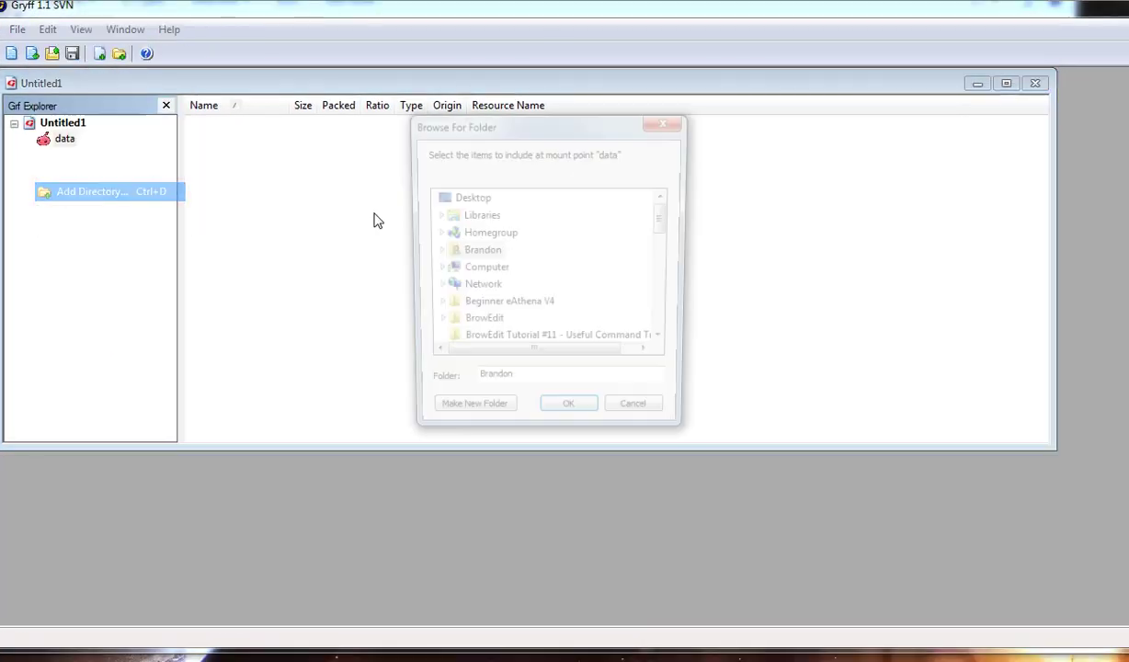
click(469, 196)
scroll(672, 230, down, 10)
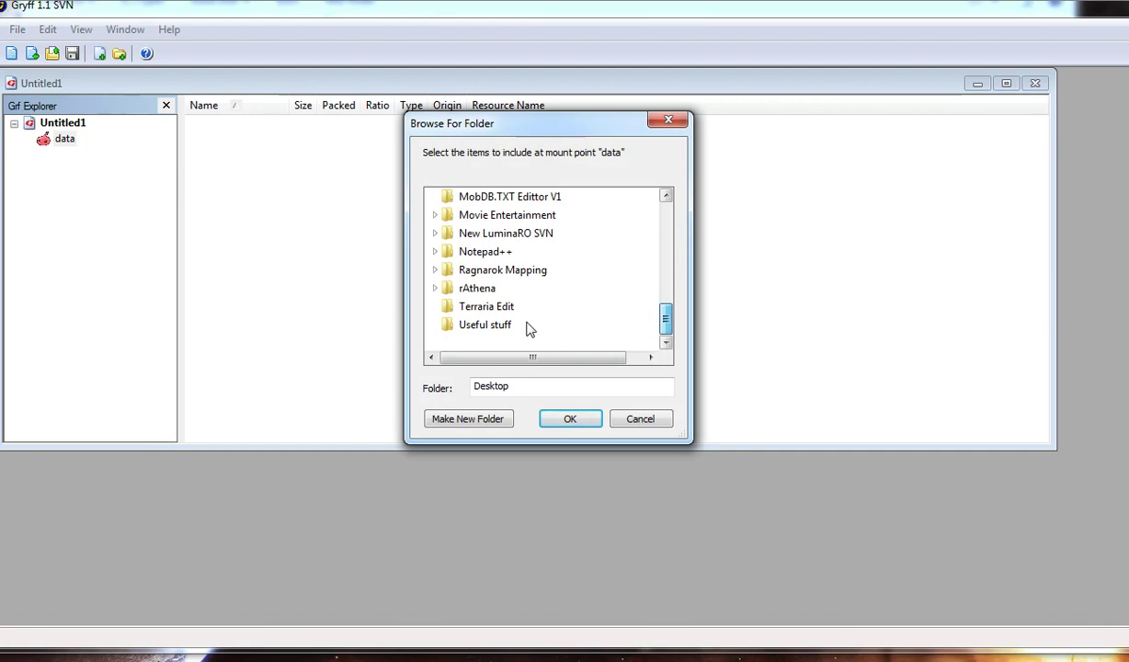
scroll(625, 253, up, 5)
click(468, 197)
scroll(507, 272, up, 2)
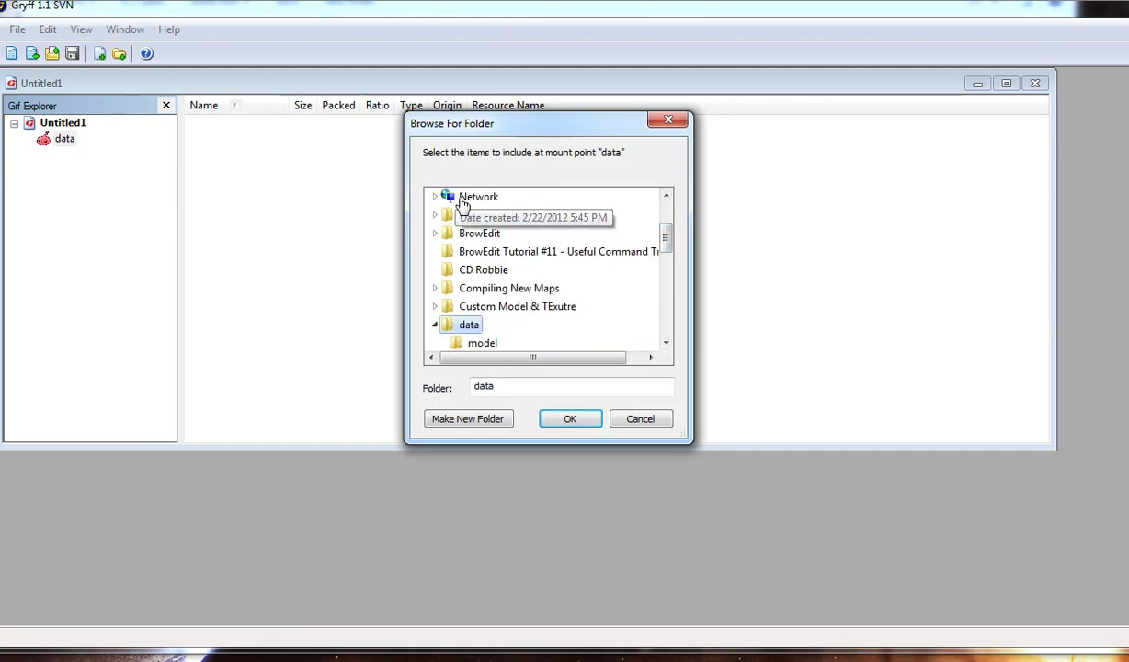
click(570, 418)
click(630, 332)
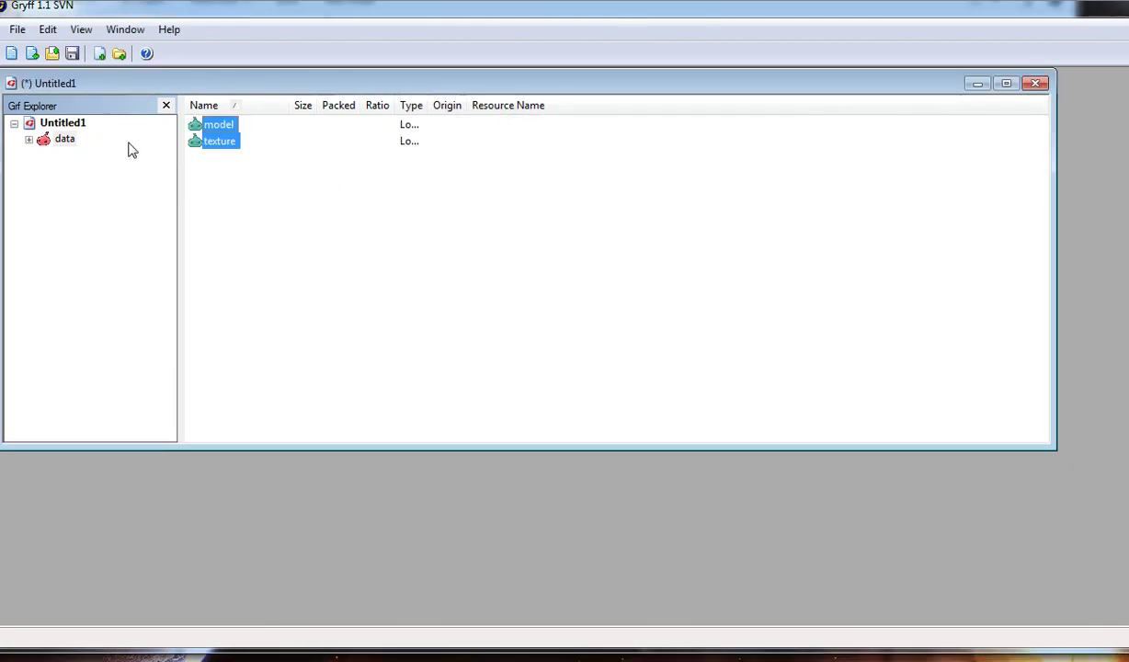
Step: Save the untitled archive to the desktop as a GRF file named test
click(64, 138)
right_click(63, 122)
click(106, 250)
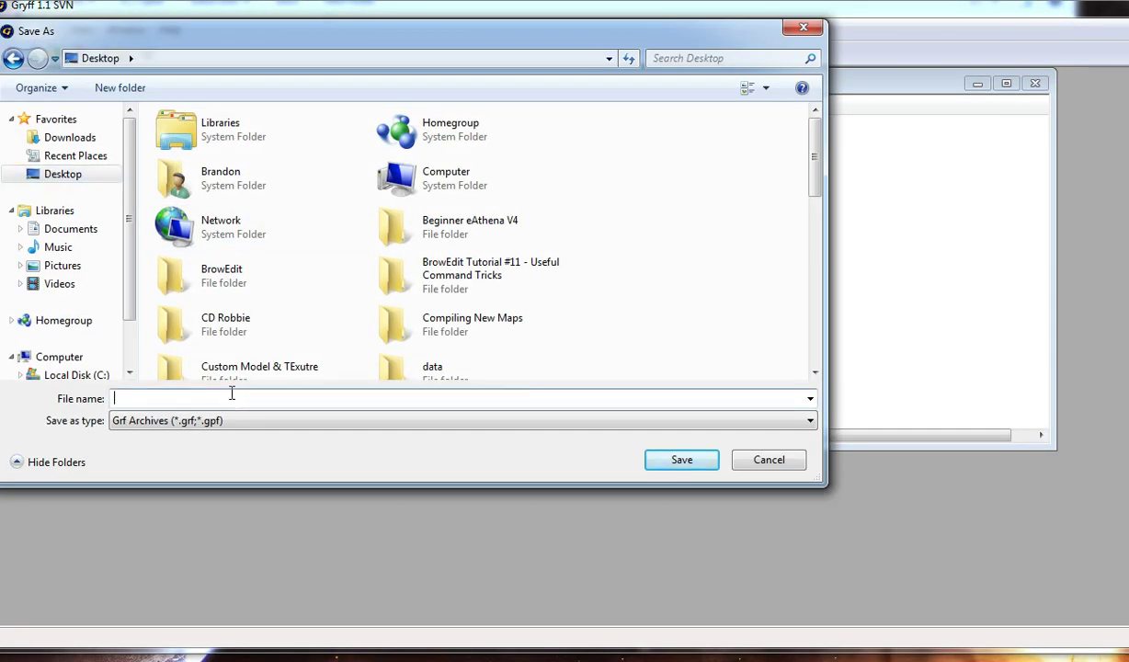
text(test)
key(Return)
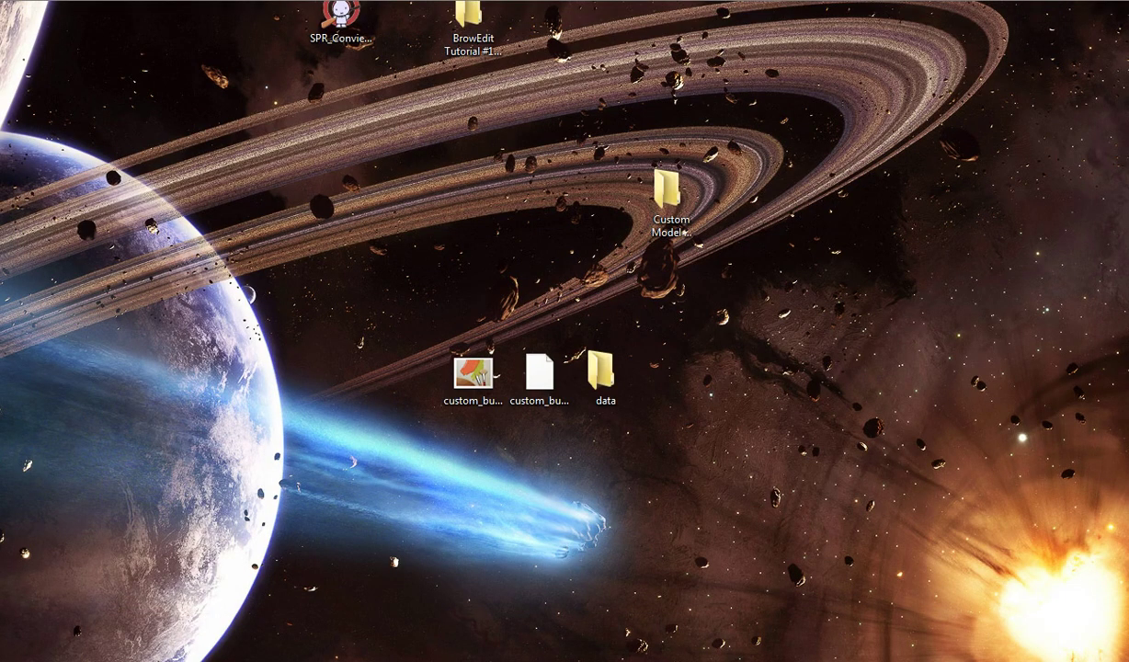
Step: Move the test.grf icon on the desktop to just above the custom_bush model file
drag(432, 657, 497, 308)
drag(372, 196, 555, 321)
click(551, 312)
drag(474, 282, 550, 281)
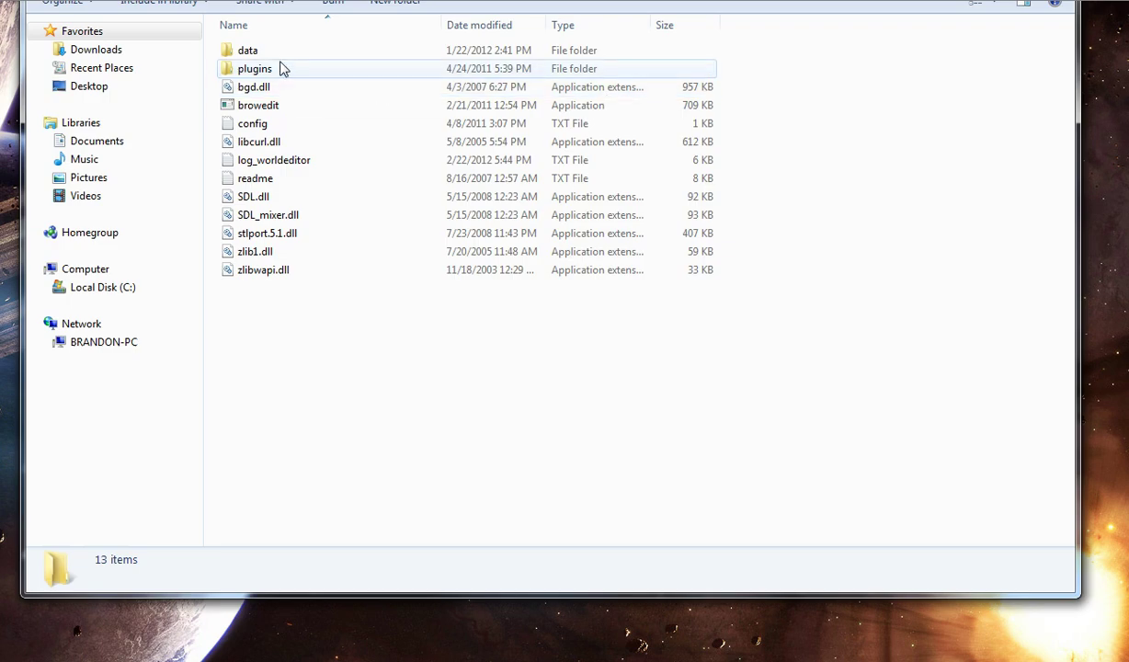
Step: Open the ro XML configuration from BrowEdit's data folder in Notepad and replace custom_tree with test in the last GRF path
double_click(279, 55)
double_click(257, 69)
click(254, 87)
right_click(239, 86)
click(276, 134)
drag(408, 138, 480, 146)
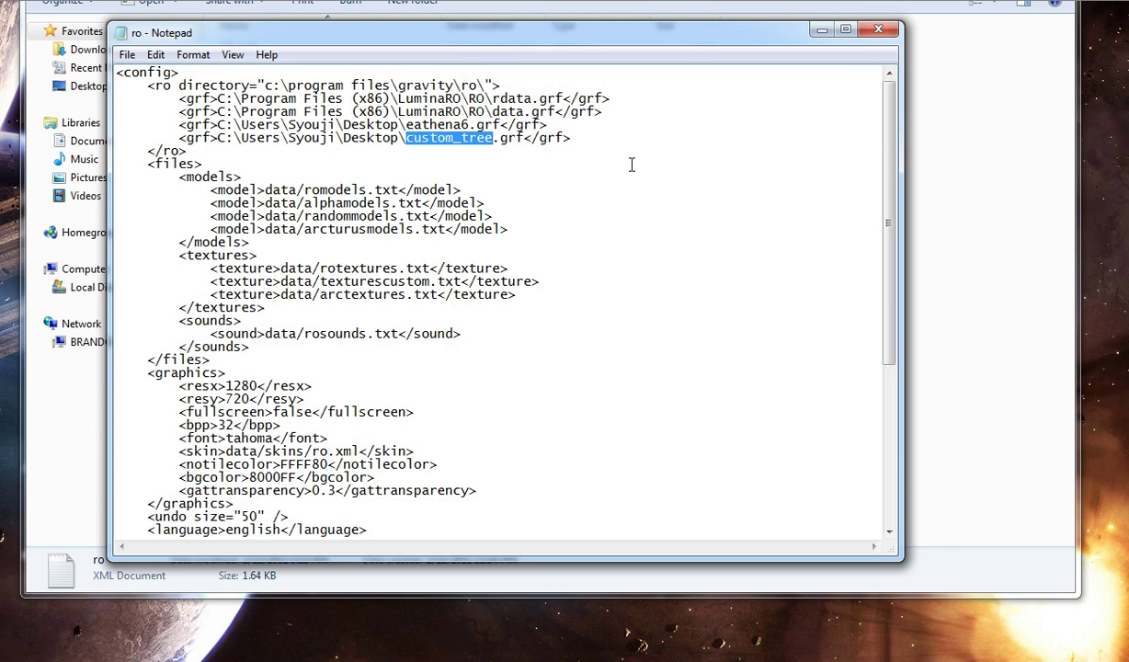
text(test)
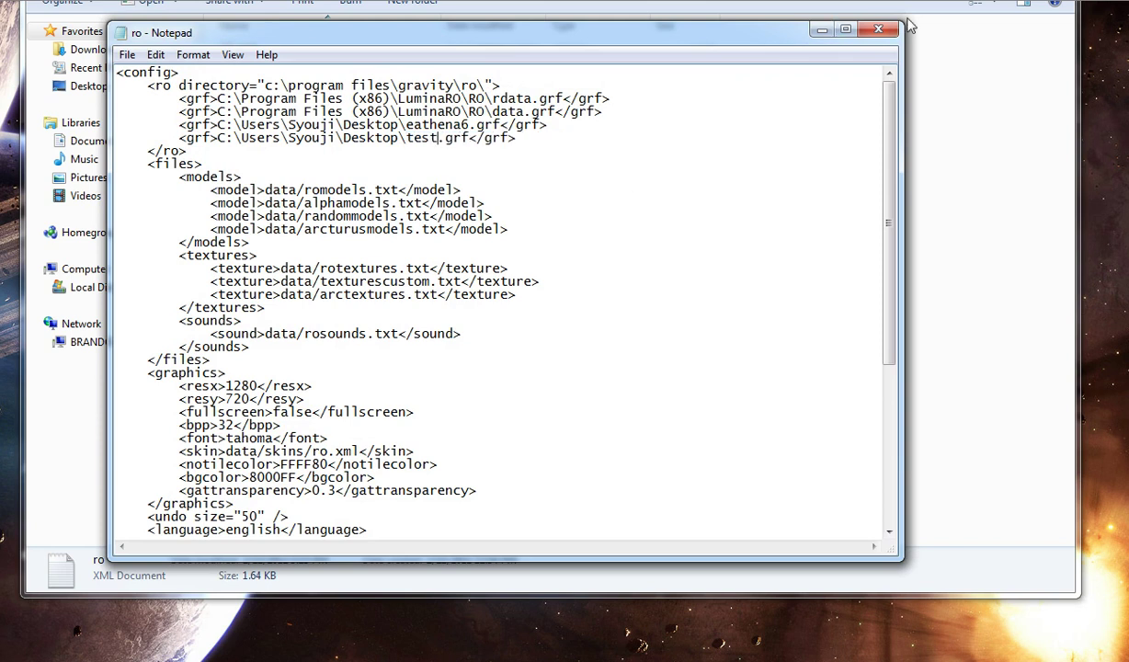
click(877, 29)
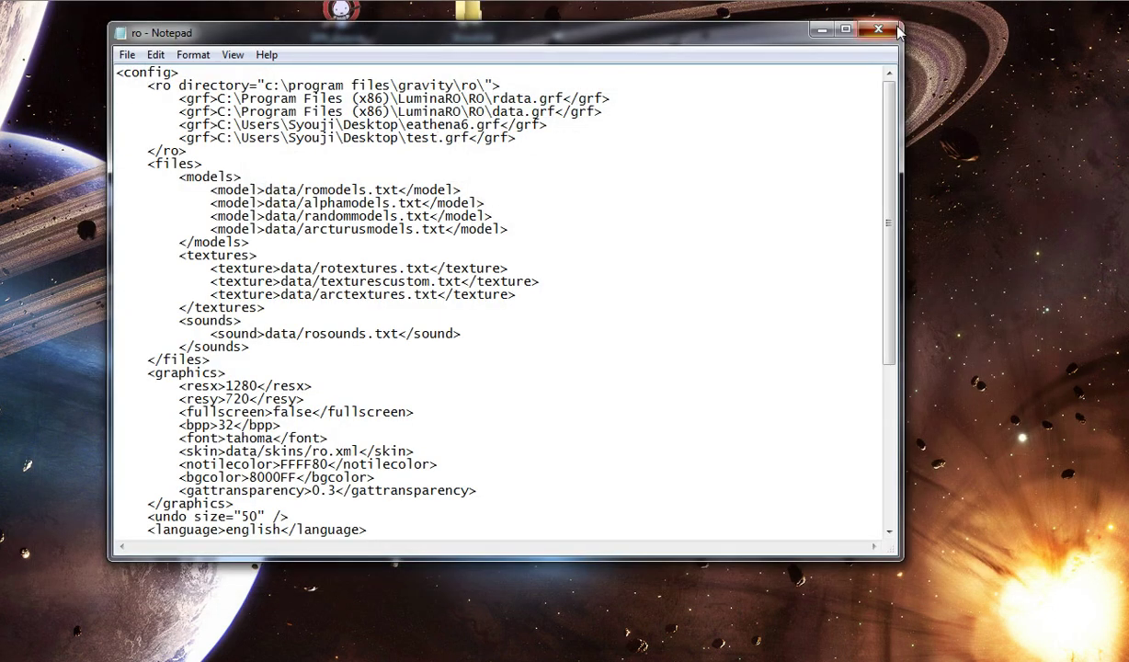
Step: Switch to the running BrowEdit window, quit it and run browedit.exe again
key(super+d)
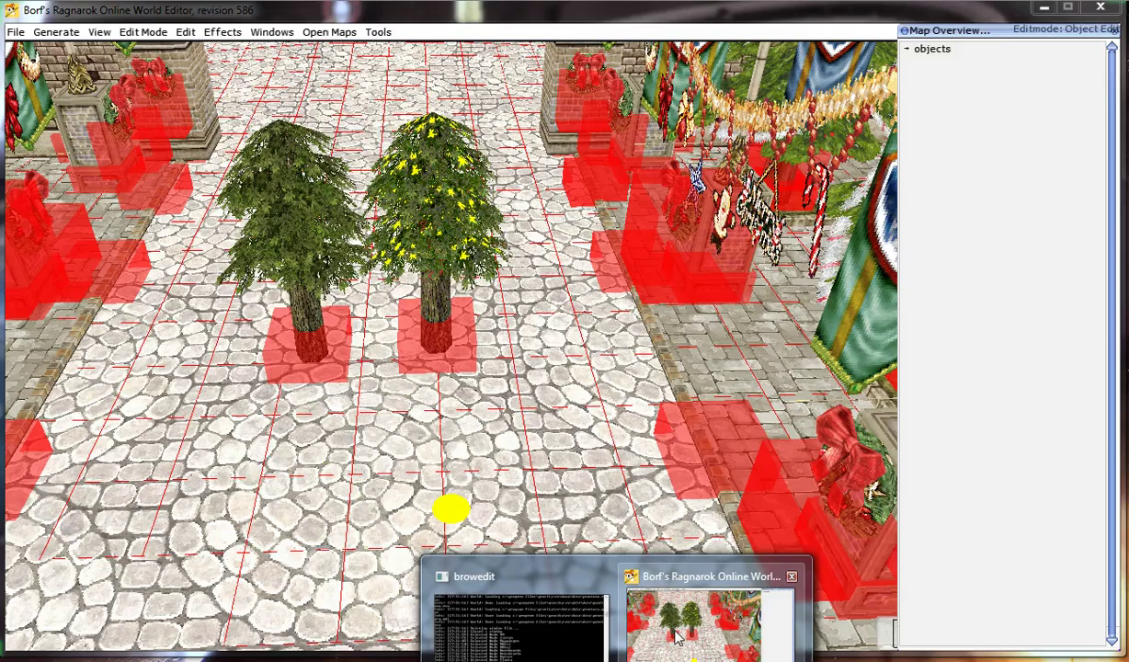
click(708, 616)
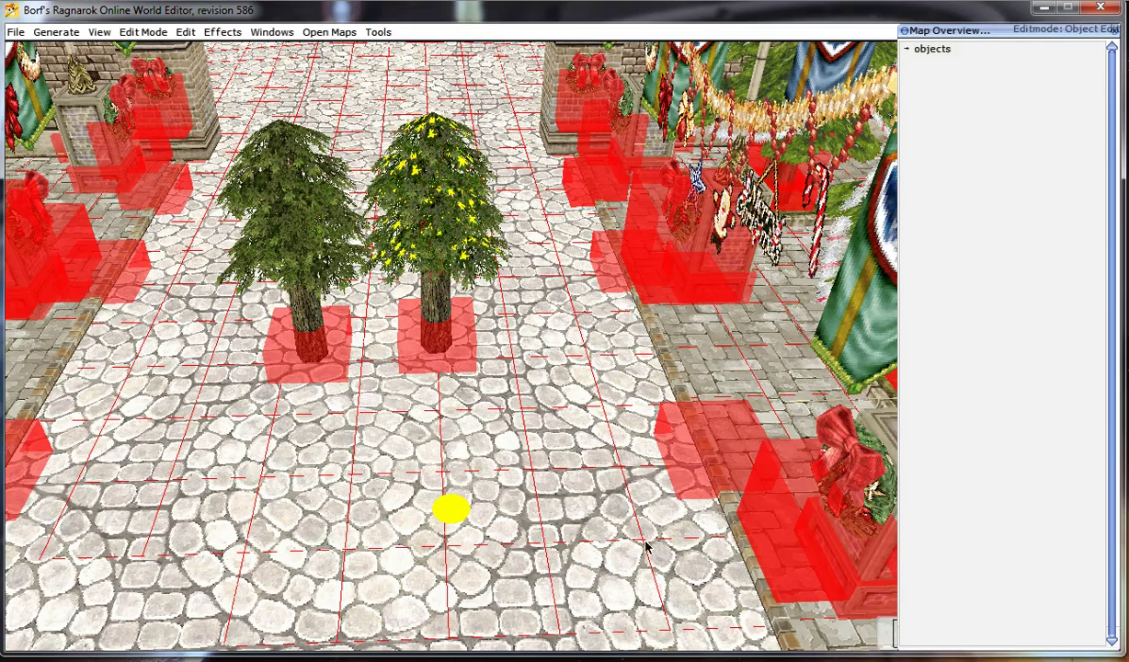
click(1099, 8)
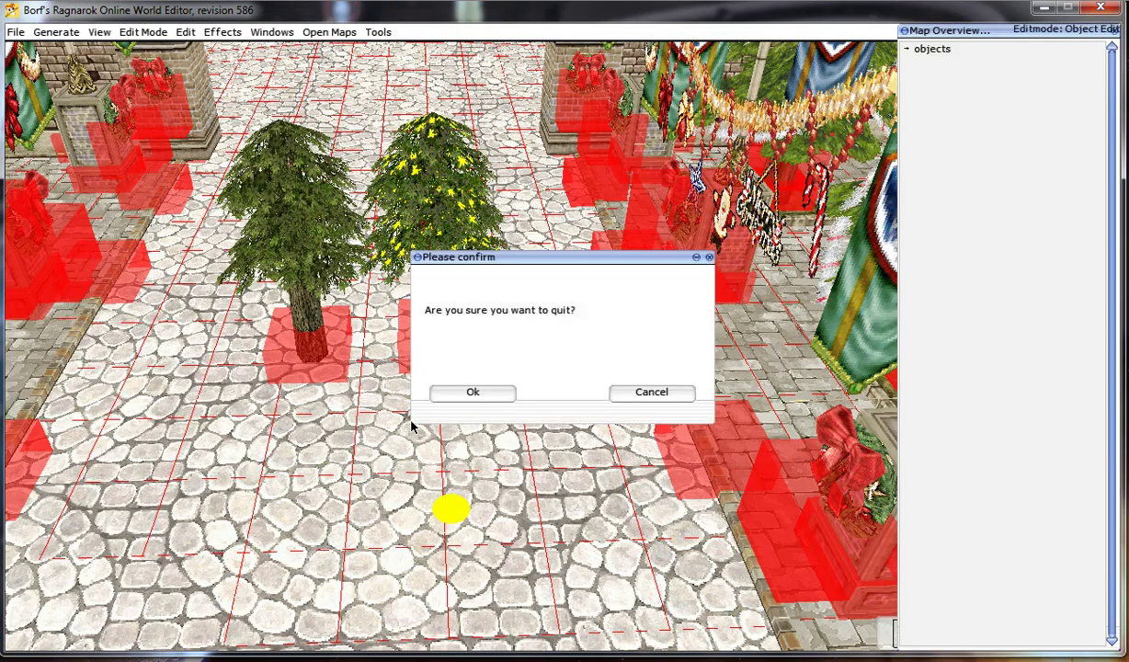
click(472, 392)
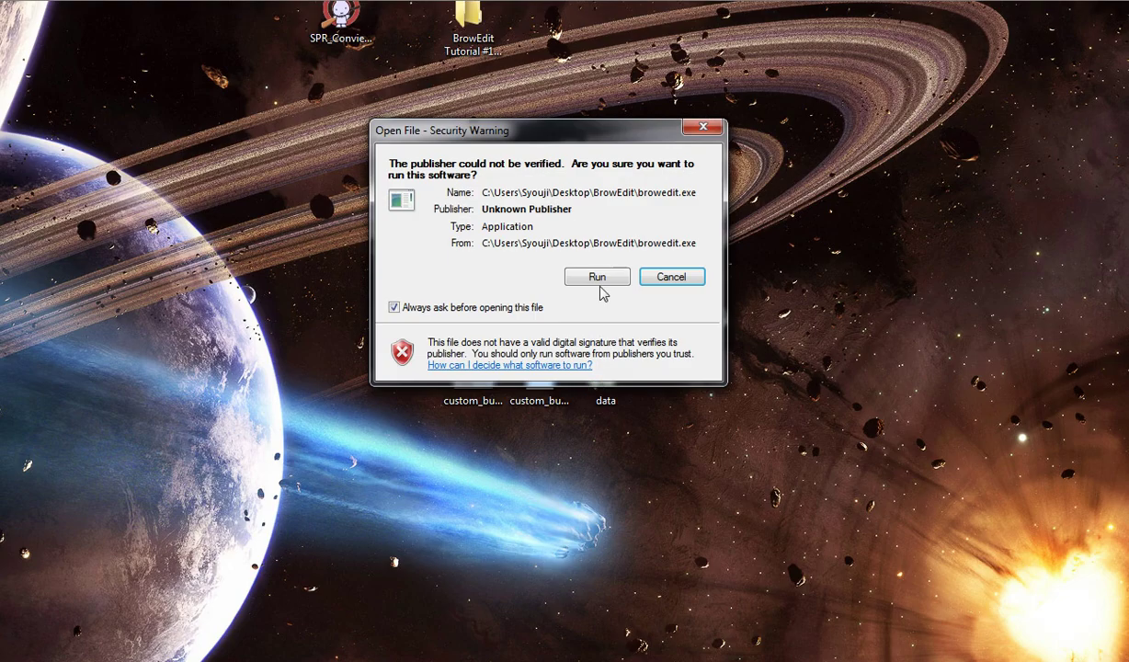
click(599, 278)
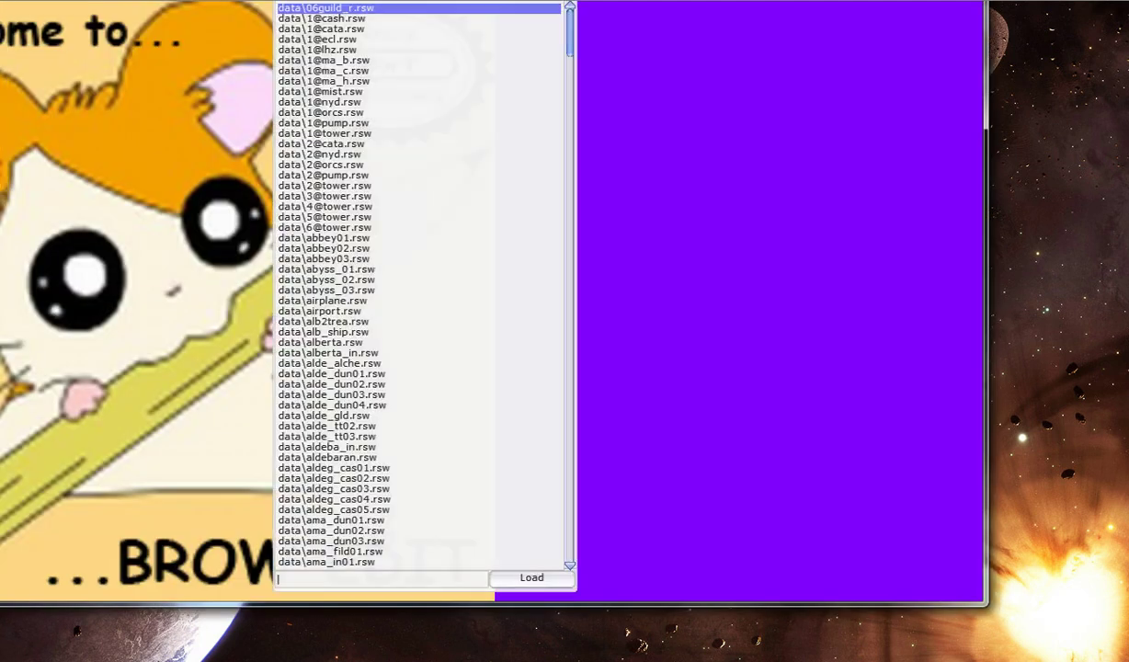
Step: Load the prontera map and switch to object edit mode
text(prontera)
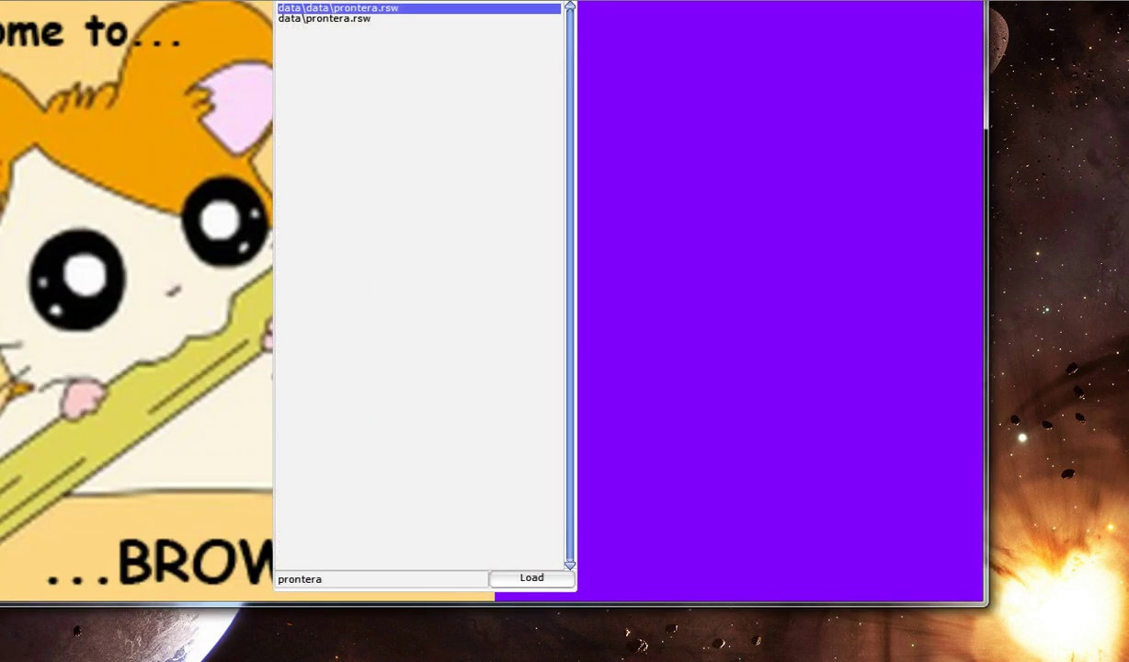
key(Return)
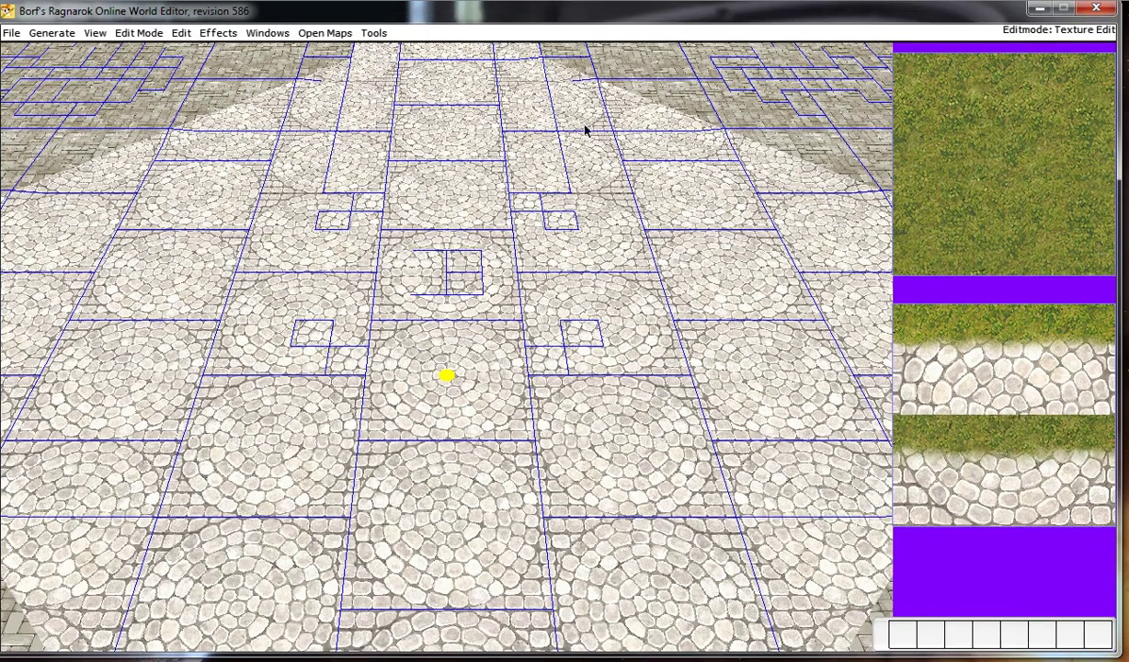
scroll(480, 147, down, 6)
key(F4)
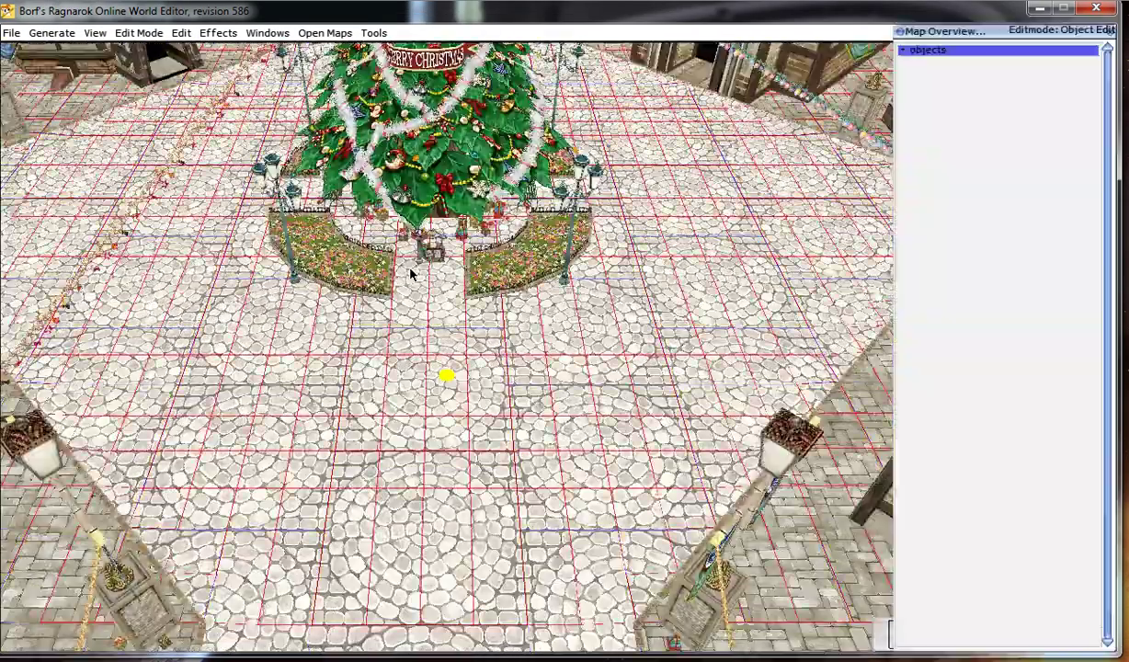
Step: Check the custom category of the texture selection for the bush texture and close the selection
key(t)
click(55, 364)
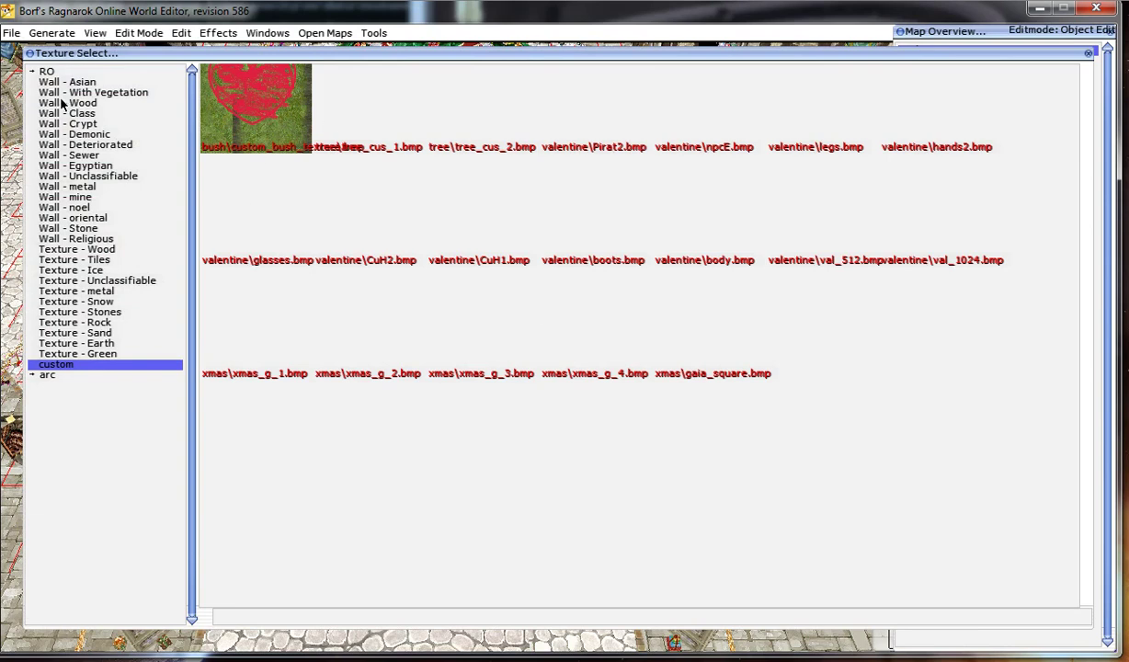
key(t)
Step: Open custom_bush.rsm from the desktop in the RSM Editor
click(18, 33)
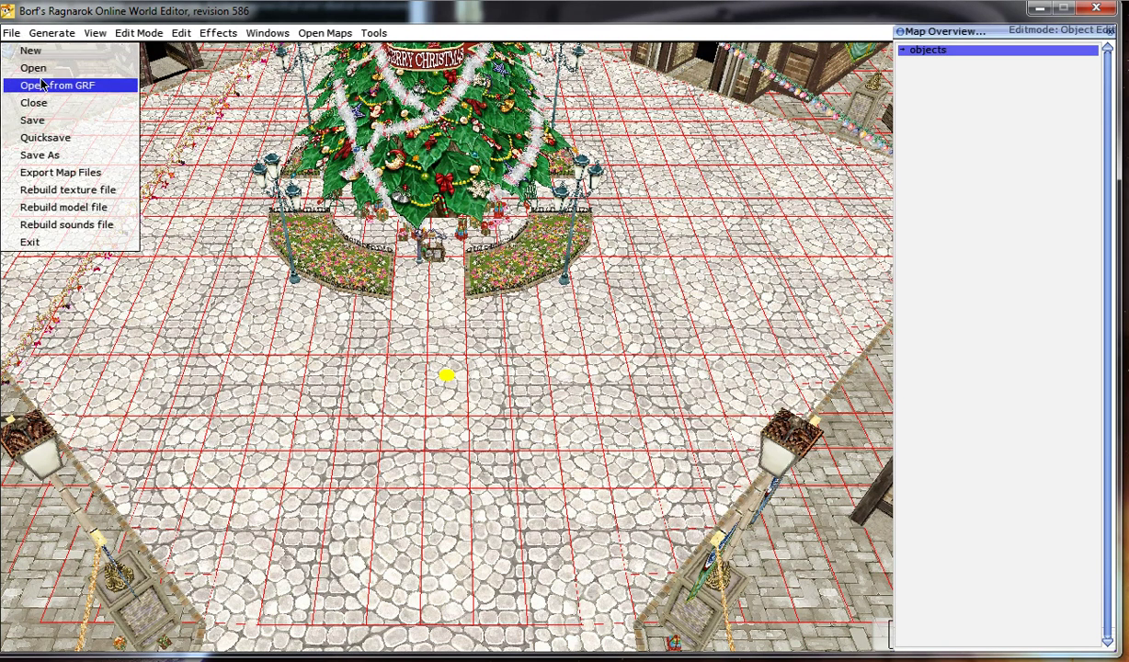
click(266, 34)
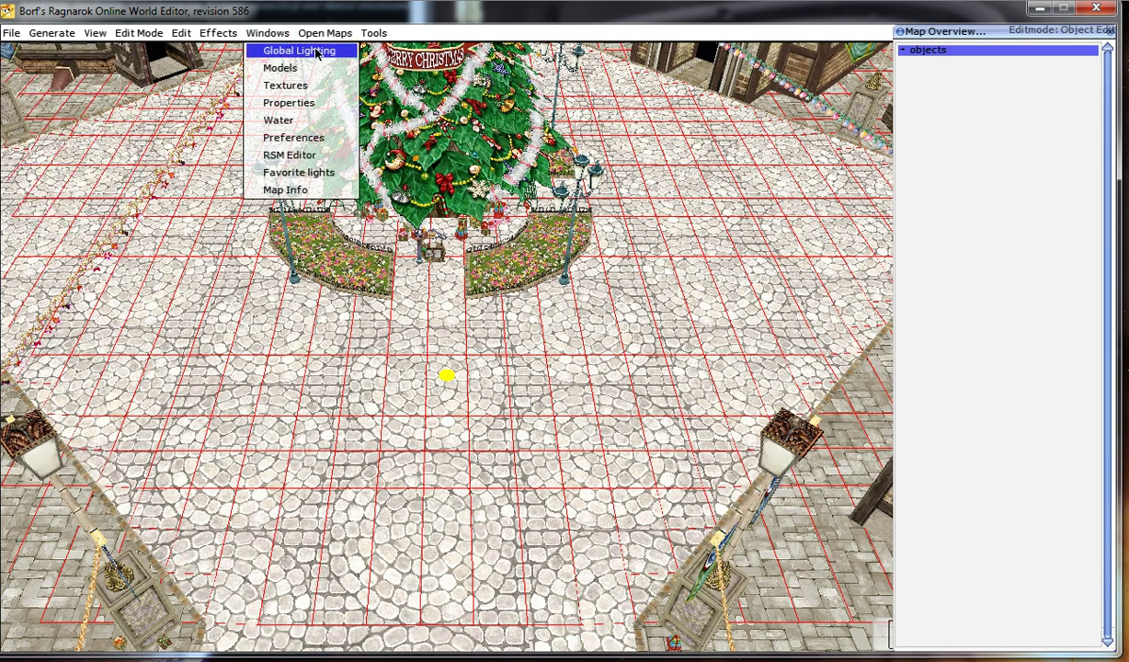
click(267, 33)
click(266, 33)
click(289, 155)
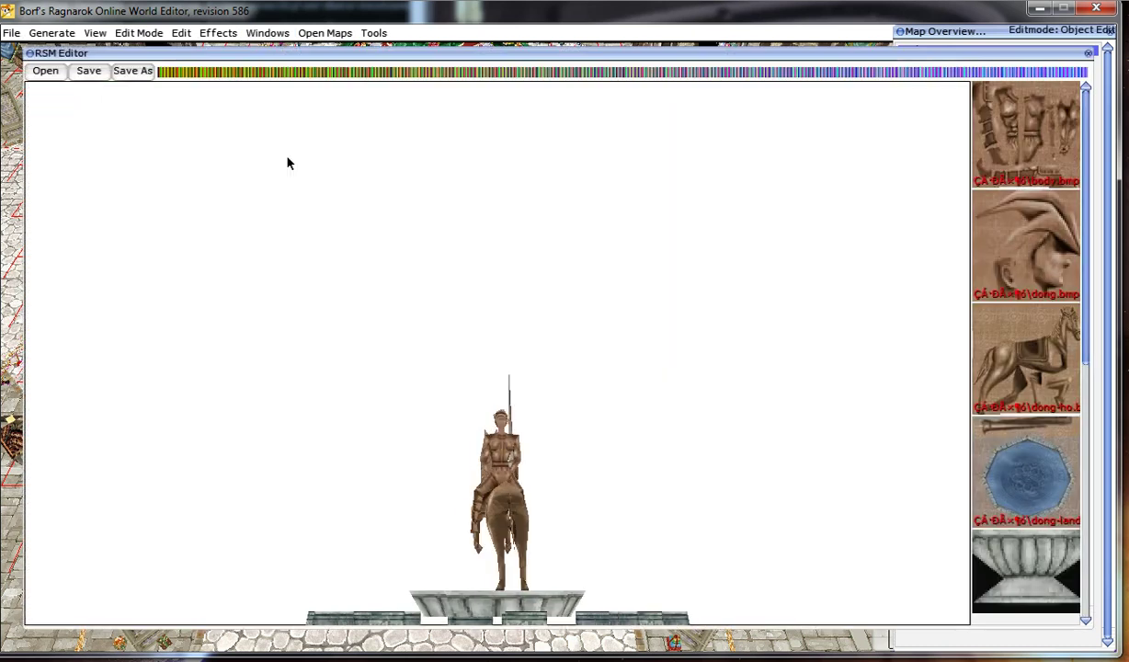
click(45, 73)
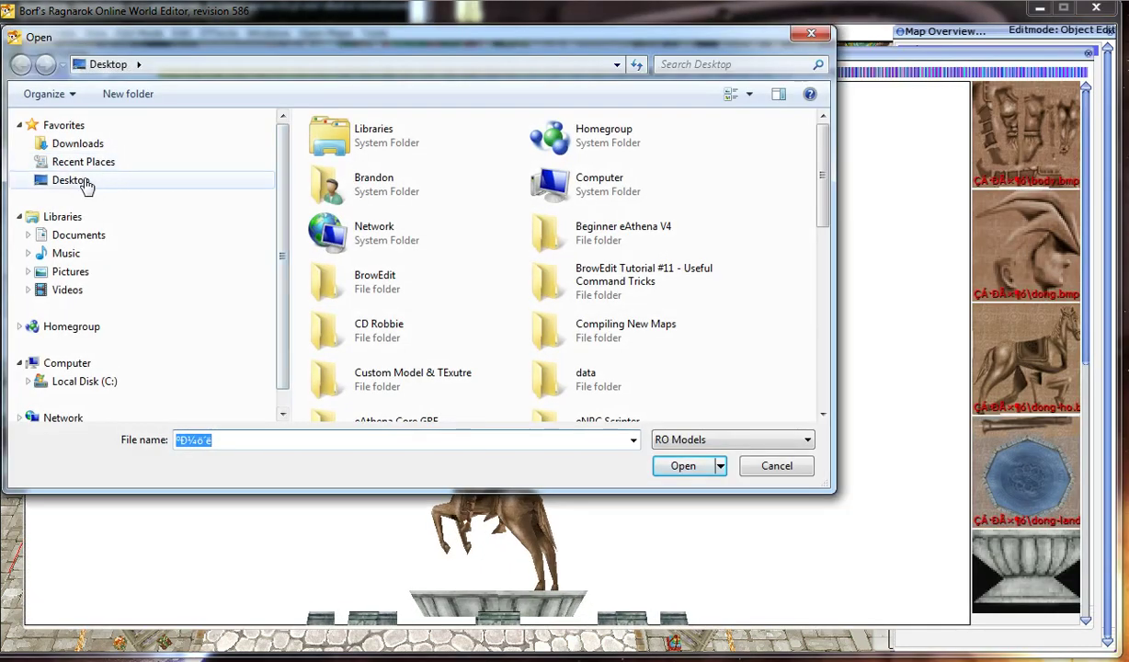
click(614, 376)
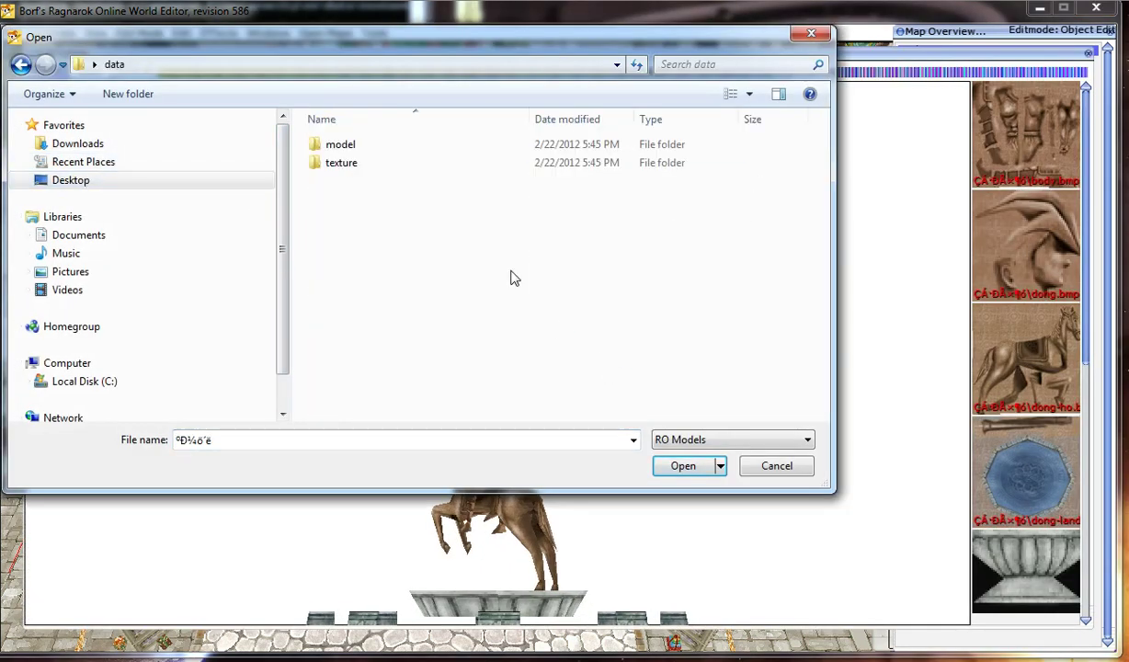
click(21, 65)
scroll(696, 232, down, 1)
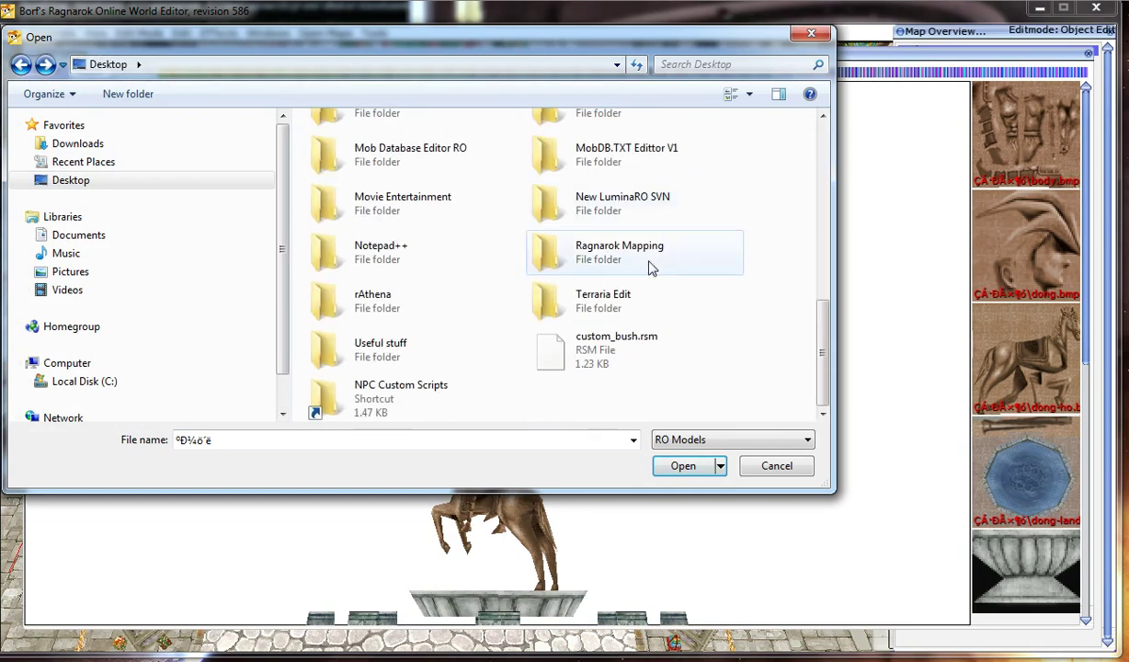
click(605, 360)
double_click(606, 360)
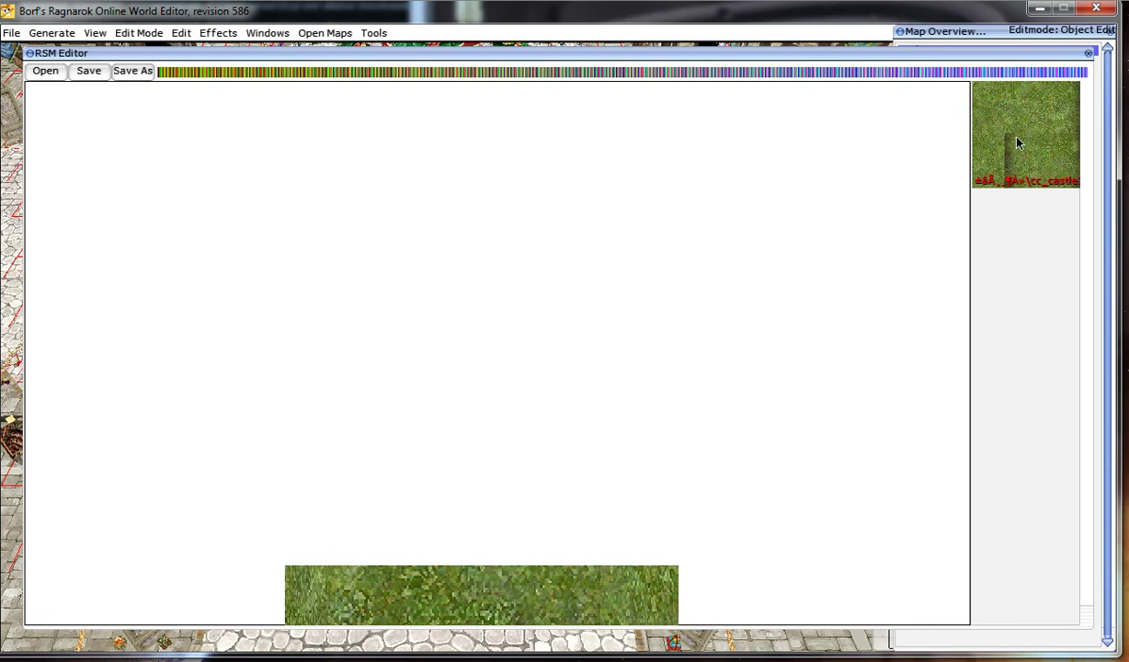
Step: Replace the bush model's texture with the custom bush\custom_bush_texture bitmap and save the model, overwriting the existing file
click(1017, 145)
click(256, 121)
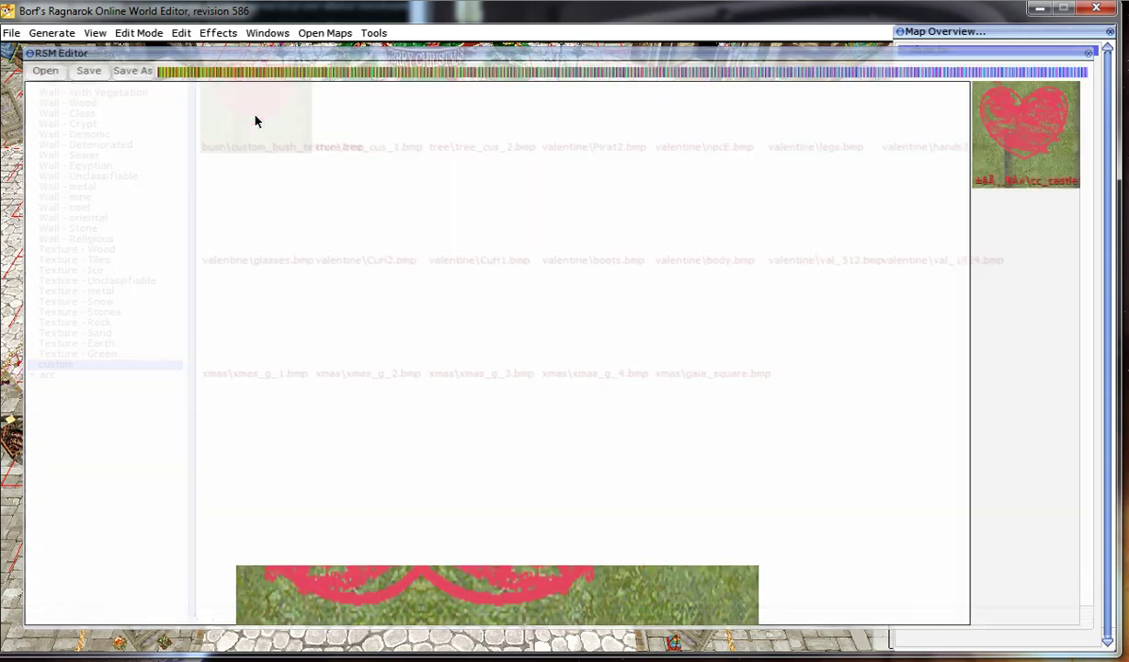
click(96, 71)
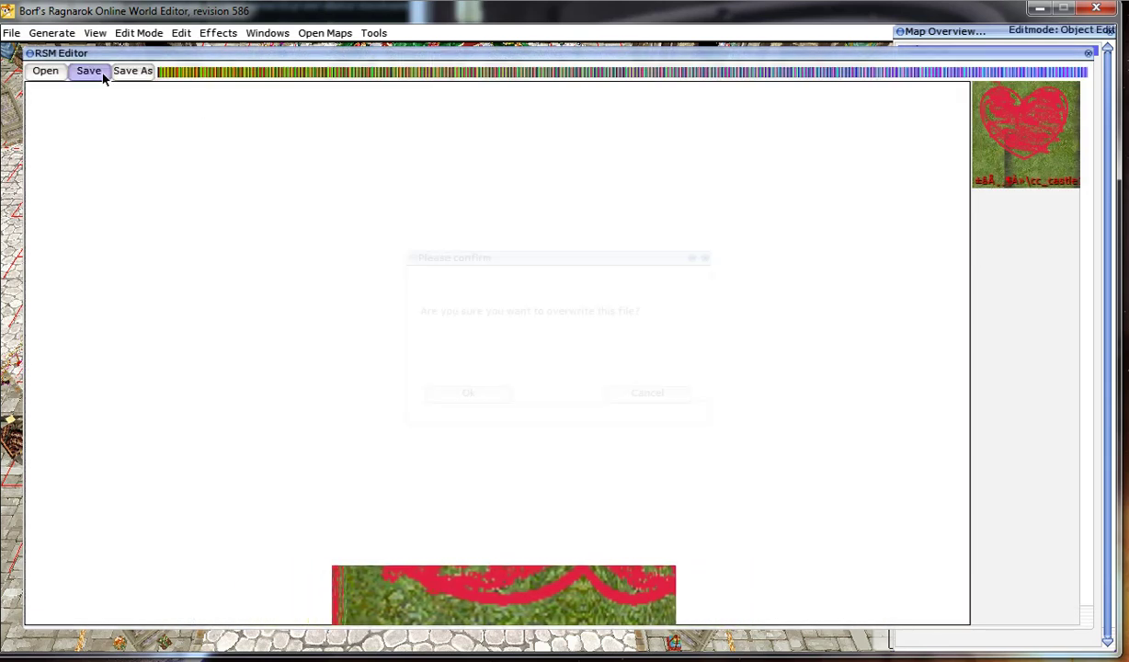
click(468, 393)
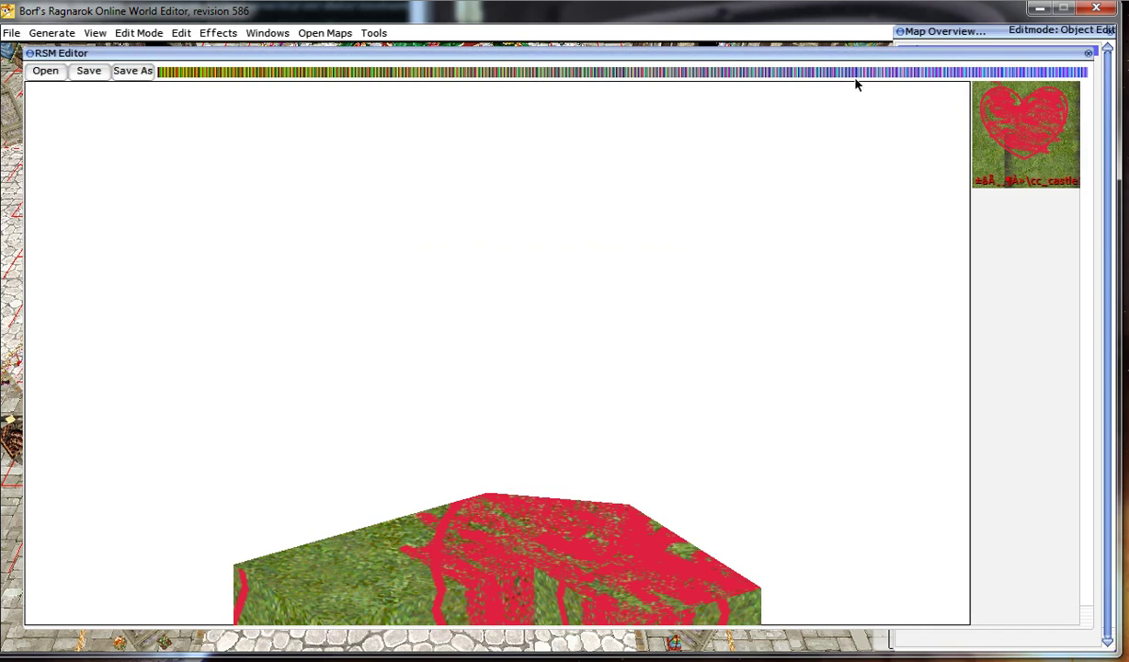
Step: Close the RSM Editor and quit BrowEdit
click(1088, 52)
click(1099, 8)
click(476, 393)
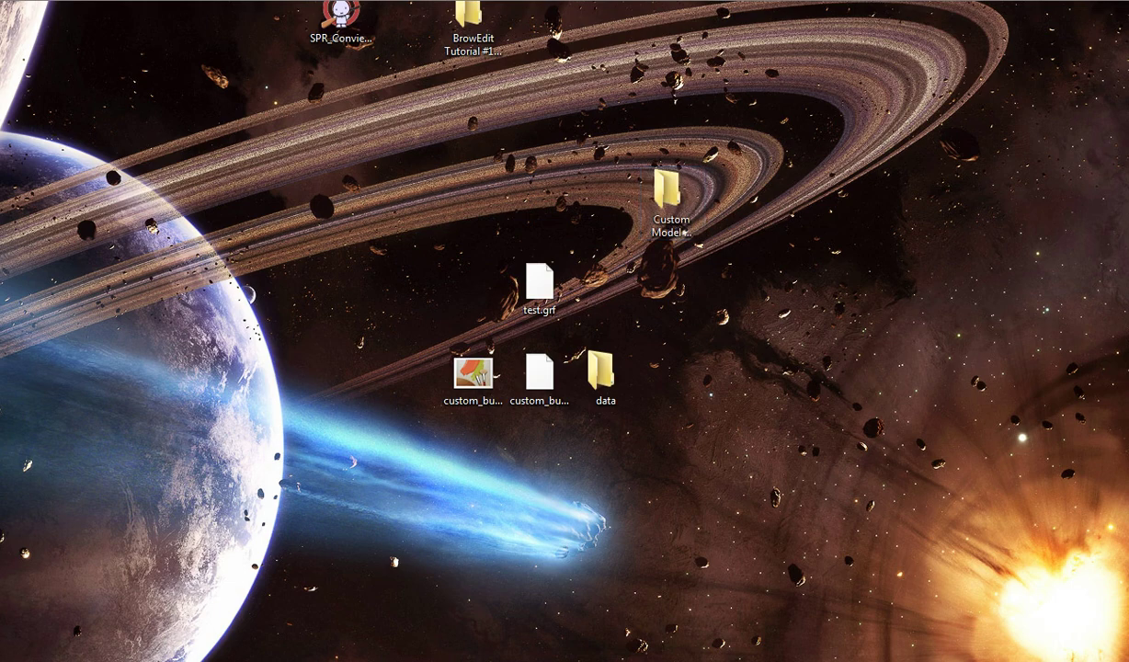
Step: Switch to Gryff, open test.grf from the desktop and open its data\model folder
key(alt+Tab)
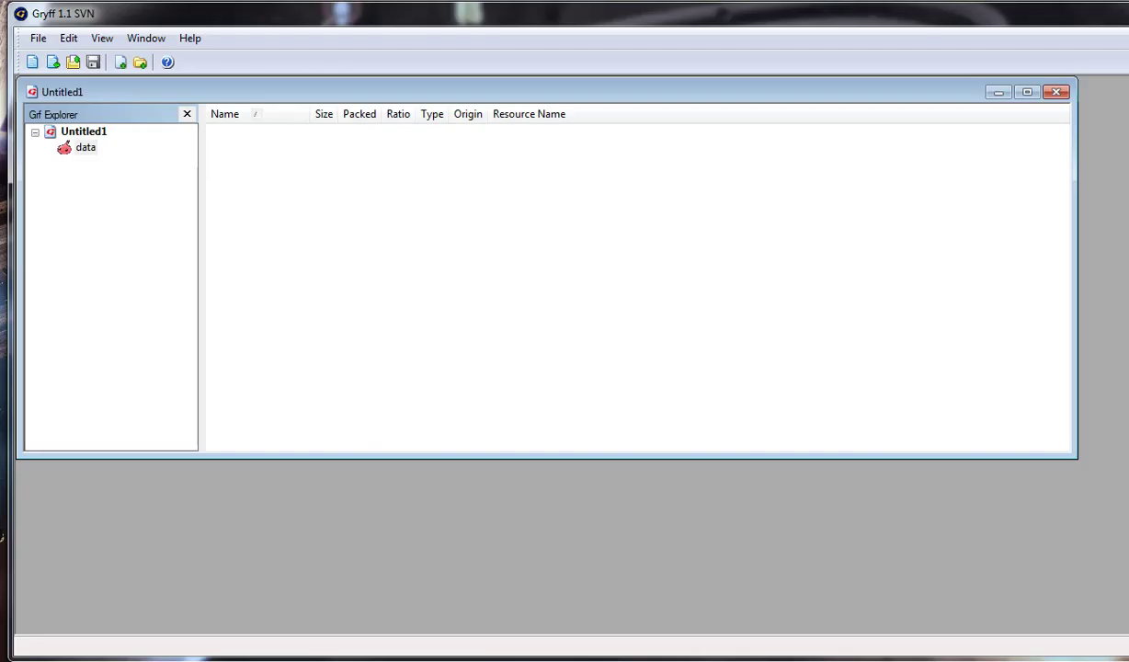
click(38, 41)
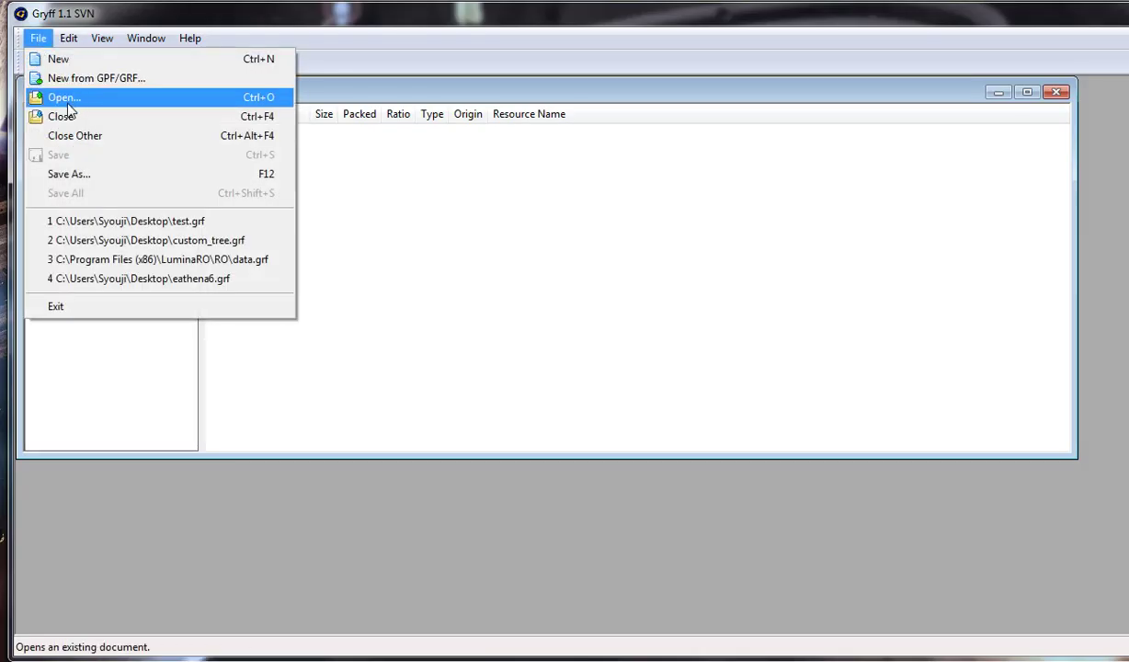
click(70, 97)
scroll(755, 187, down, 5)
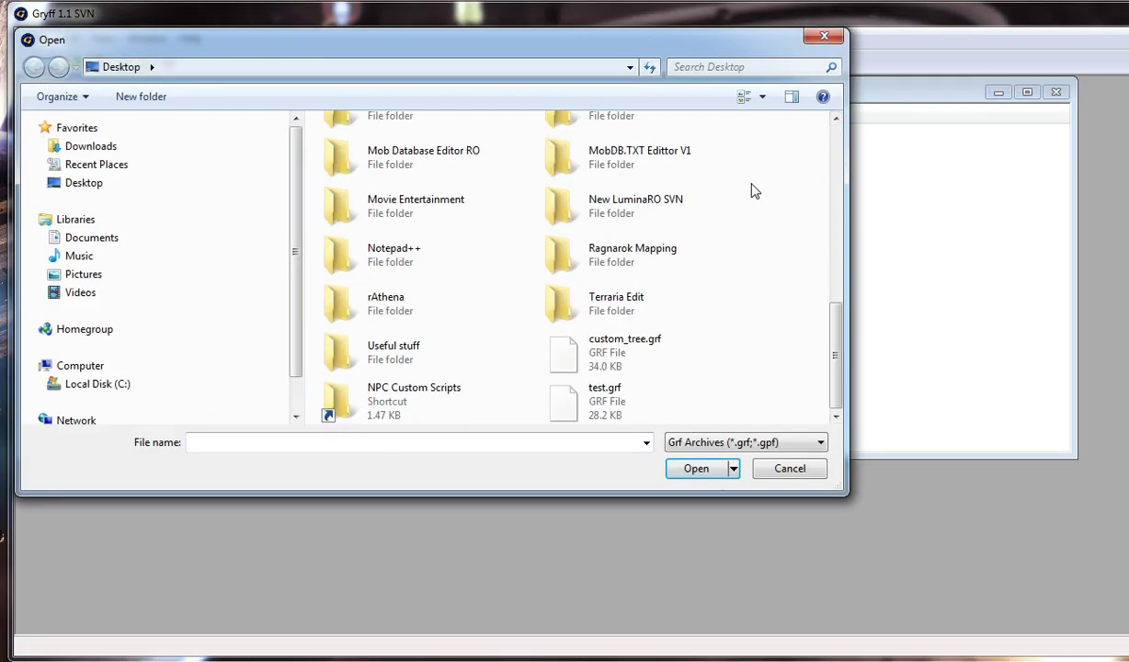
double_click(614, 410)
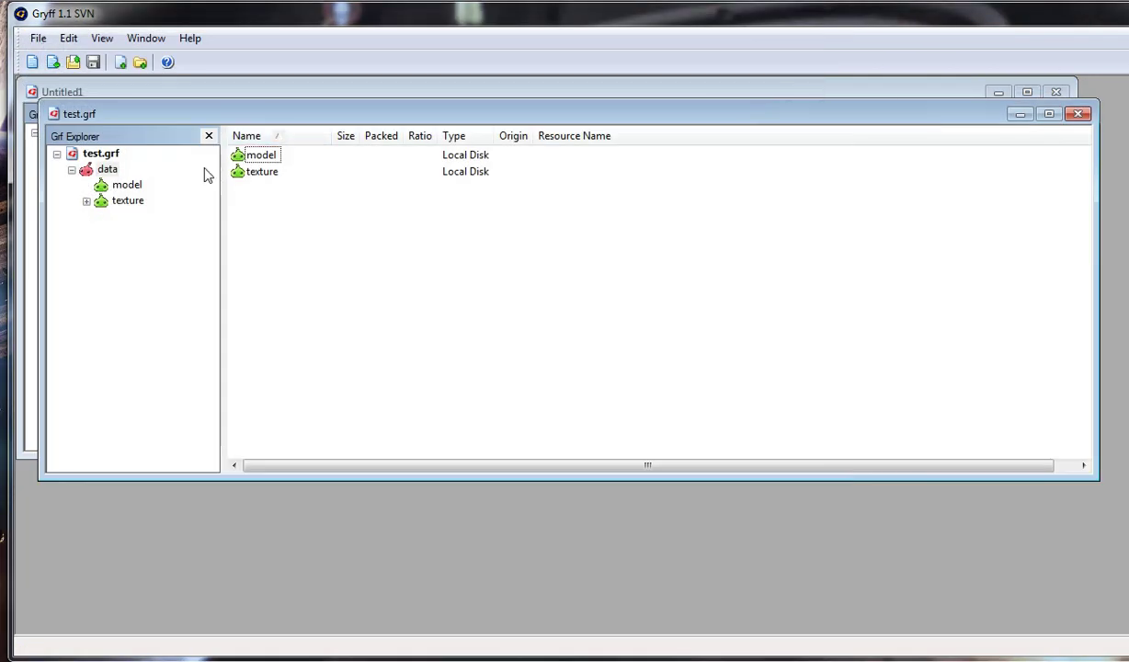
double_click(259, 156)
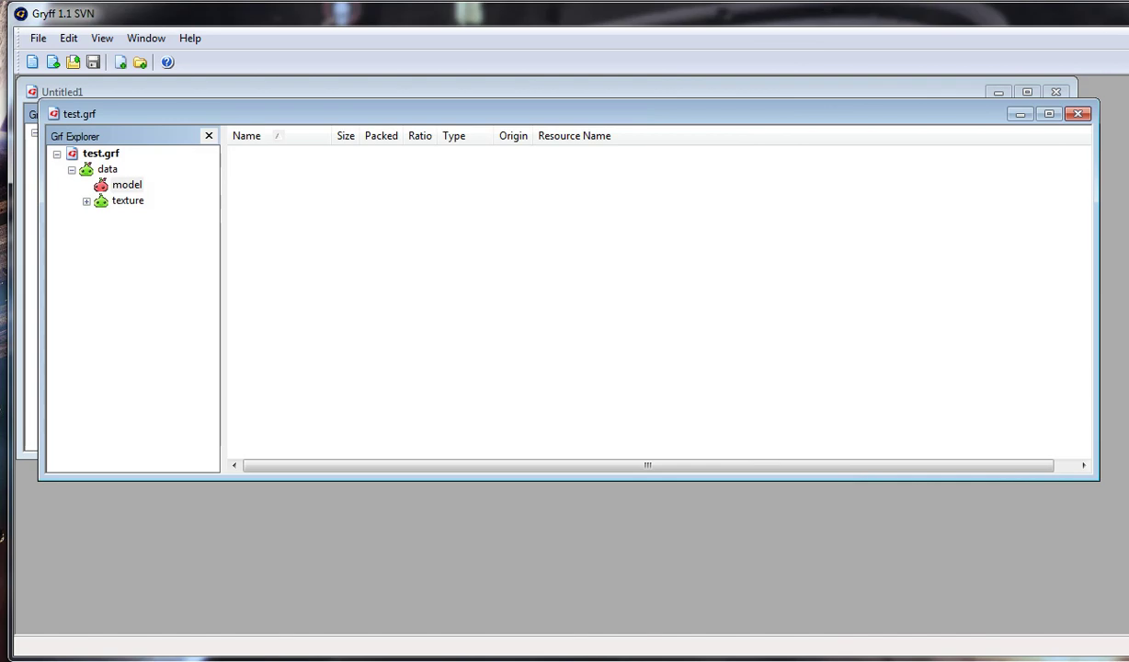
Step: Check the custom_bush.rsm path in romodels.txt in Notepad++ and return to the model folder in Gryff
key(alt+Tab)
drag(283, 132, 595, 104)
click(545, 166)
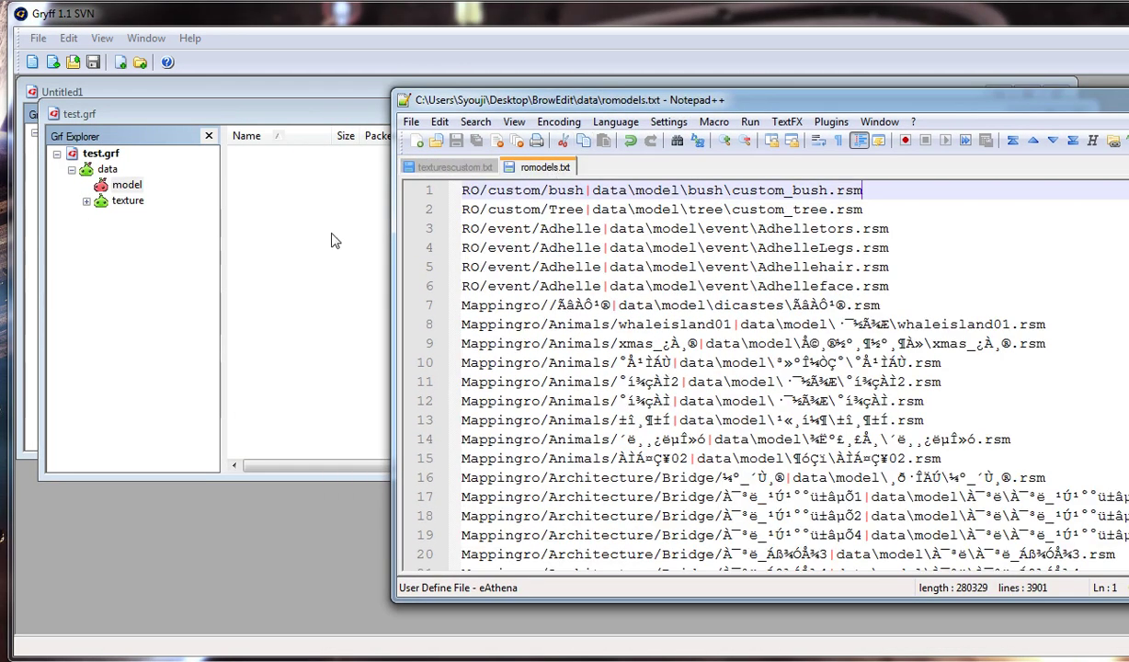
click(656, 191)
drag(687, 189, 715, 191)
click(312, 184)
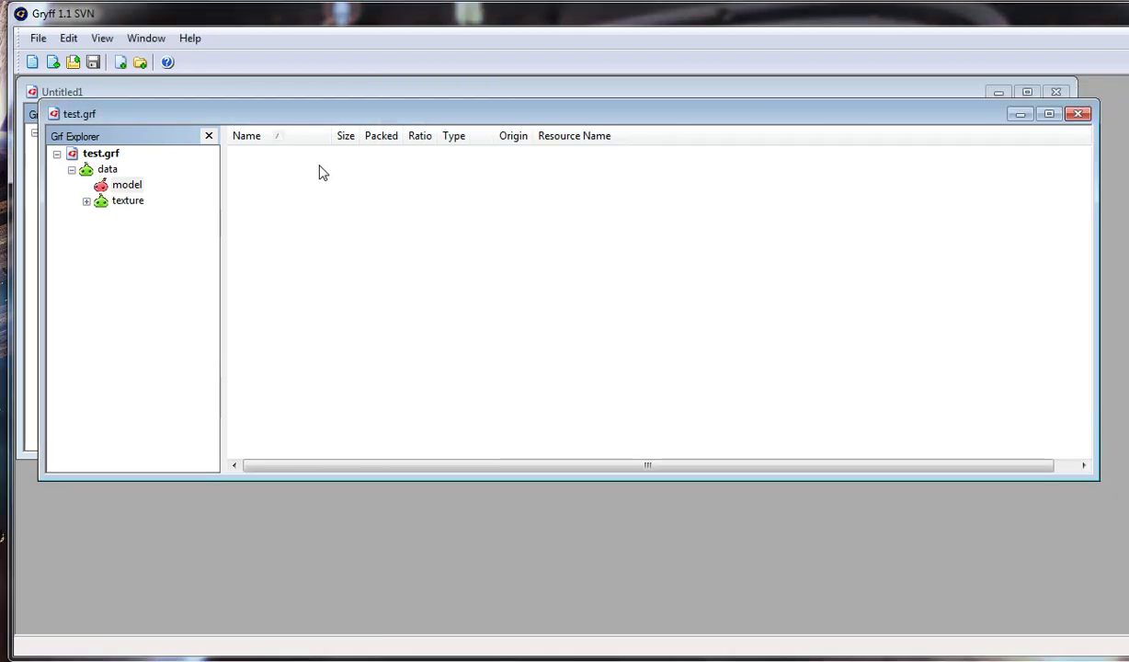
right_click(322, 173)
click(400, 224)
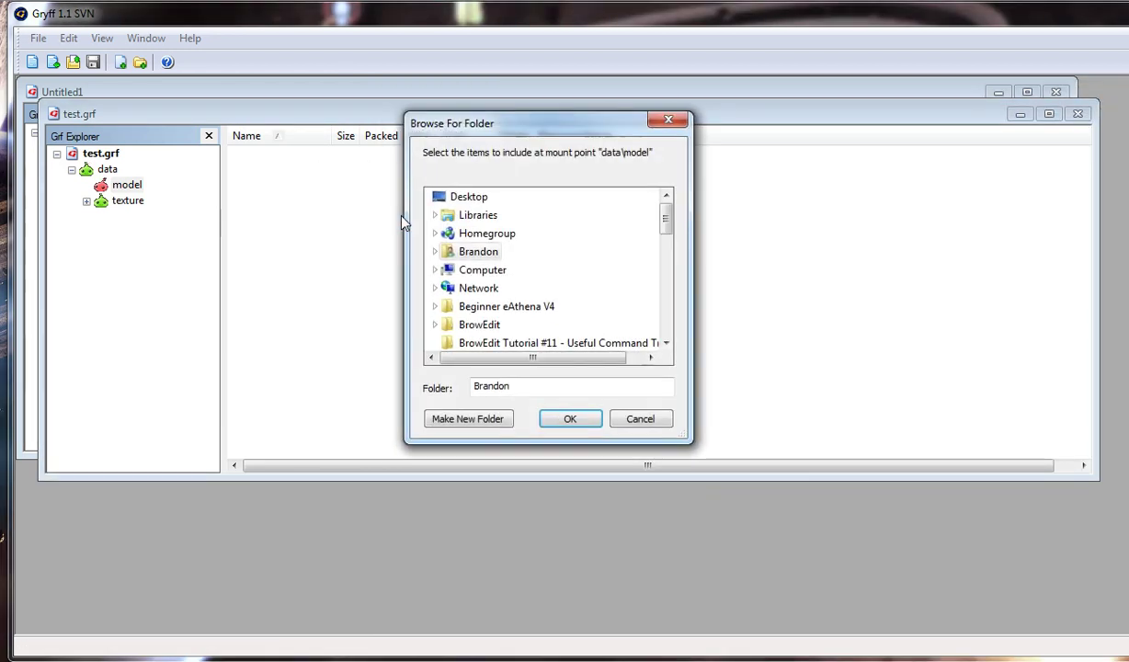
click(641, 420)
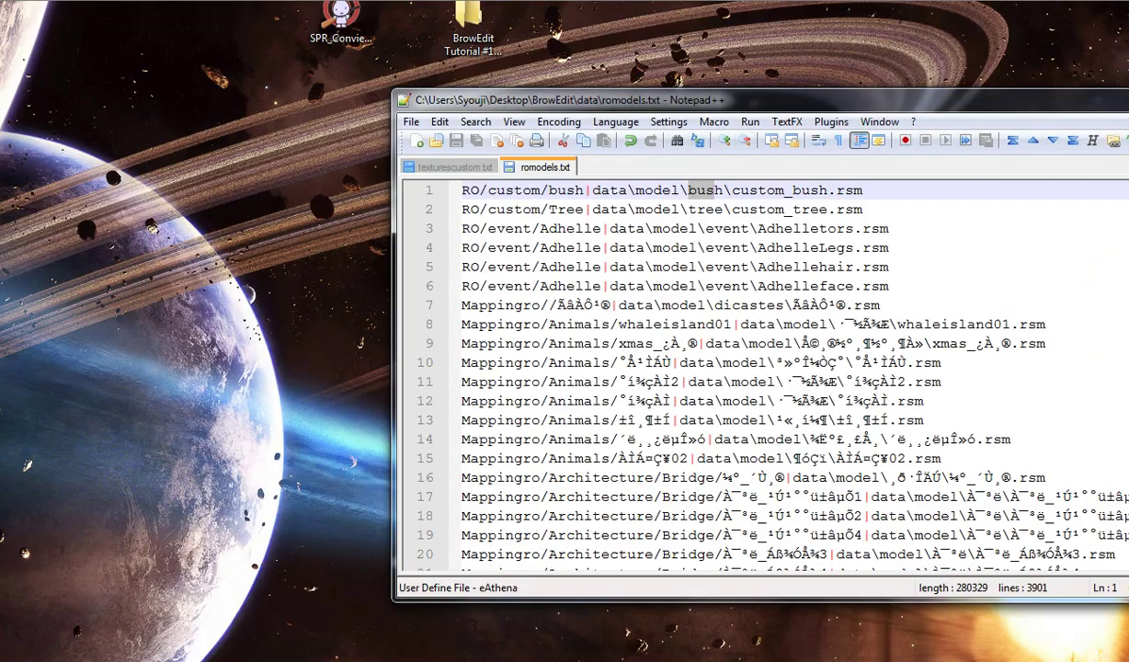
Step: Create a folder named bush on the desktop and move custom_bush.rsm into it
drag(1122, 99, 829, 121)
click(1123, 123)
right_click(728, 454)
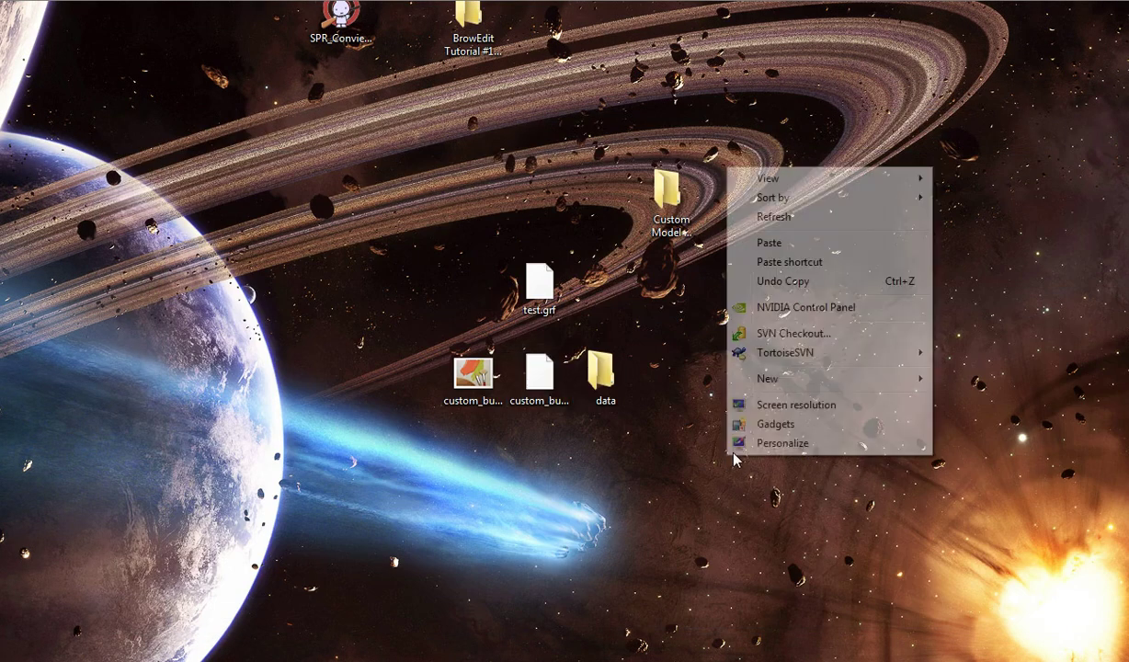
mouse_move(777, 380)
click(973, 377)
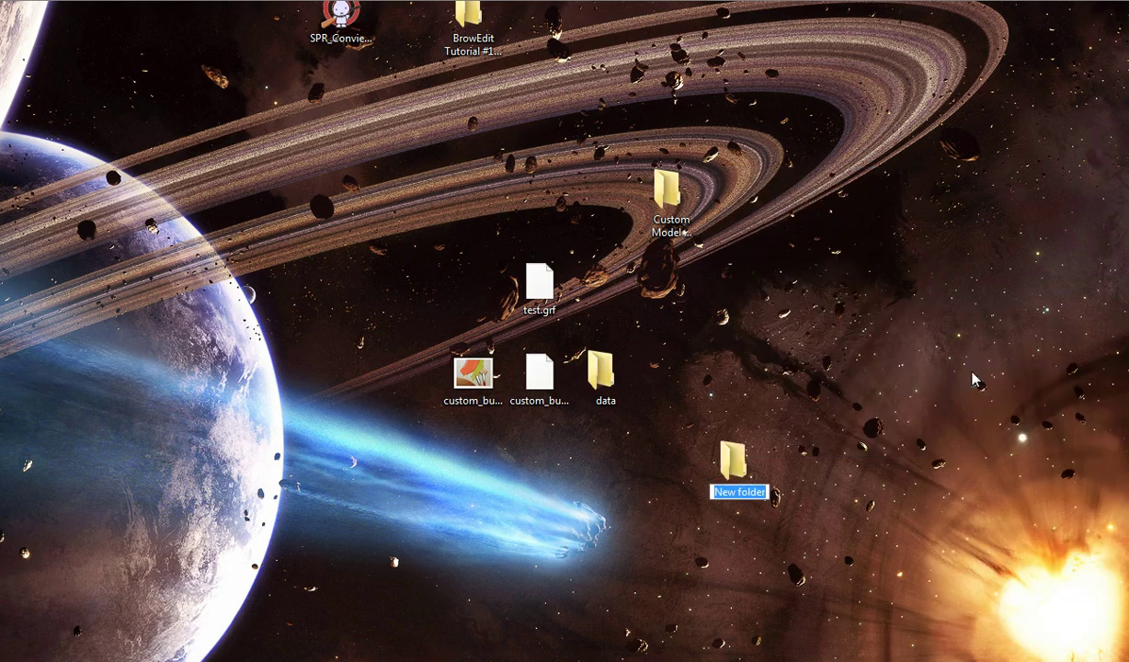
text(bush)
key(Return)
click(528, 398)
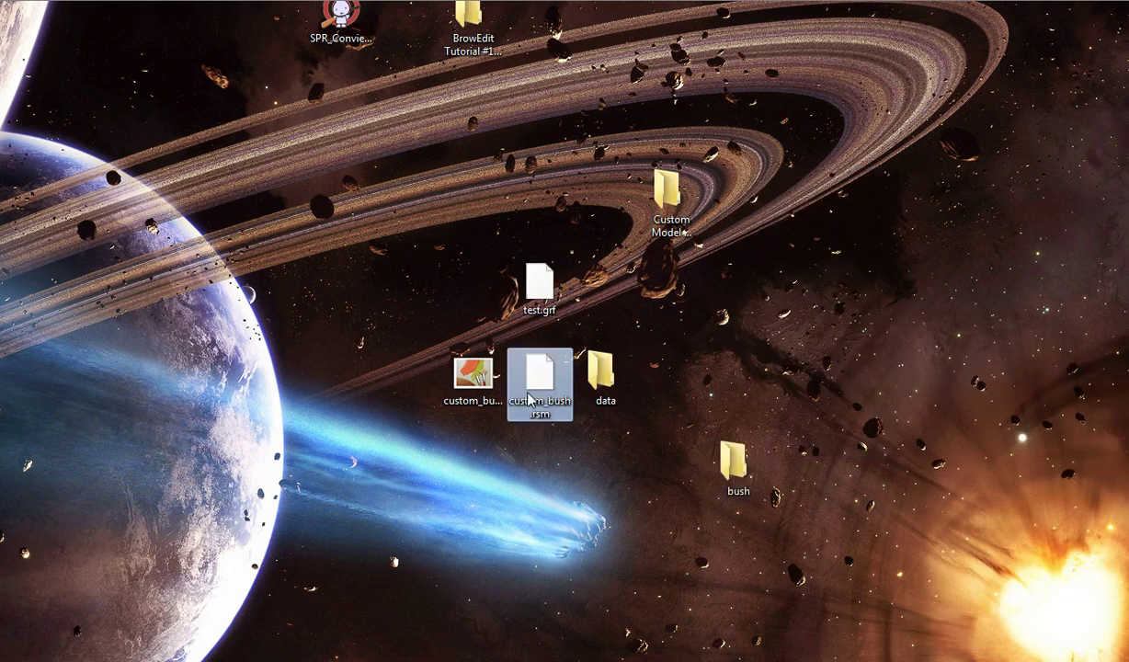
drag(529, 398, 736, 461)
double_click(735, 461)
key(alt+F4)
click(905, 191)
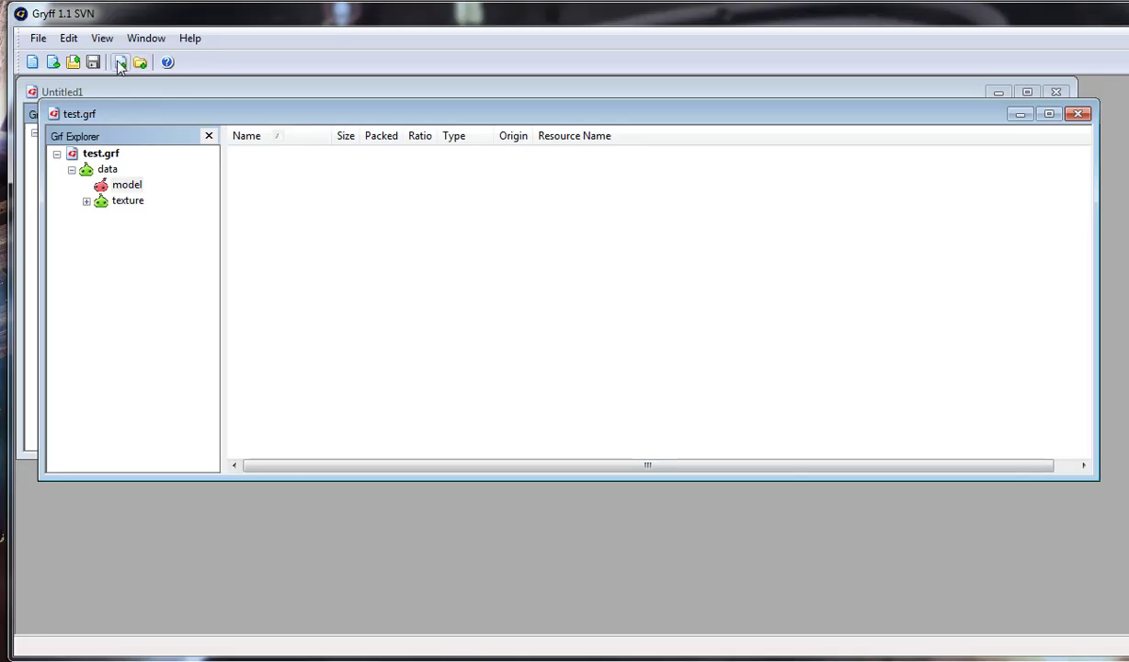
Step: Try to add the desktop's bush folder to data\model in test.grf, accepting the CP-949 filename conversion
click(69, 38)
click(101, 206)
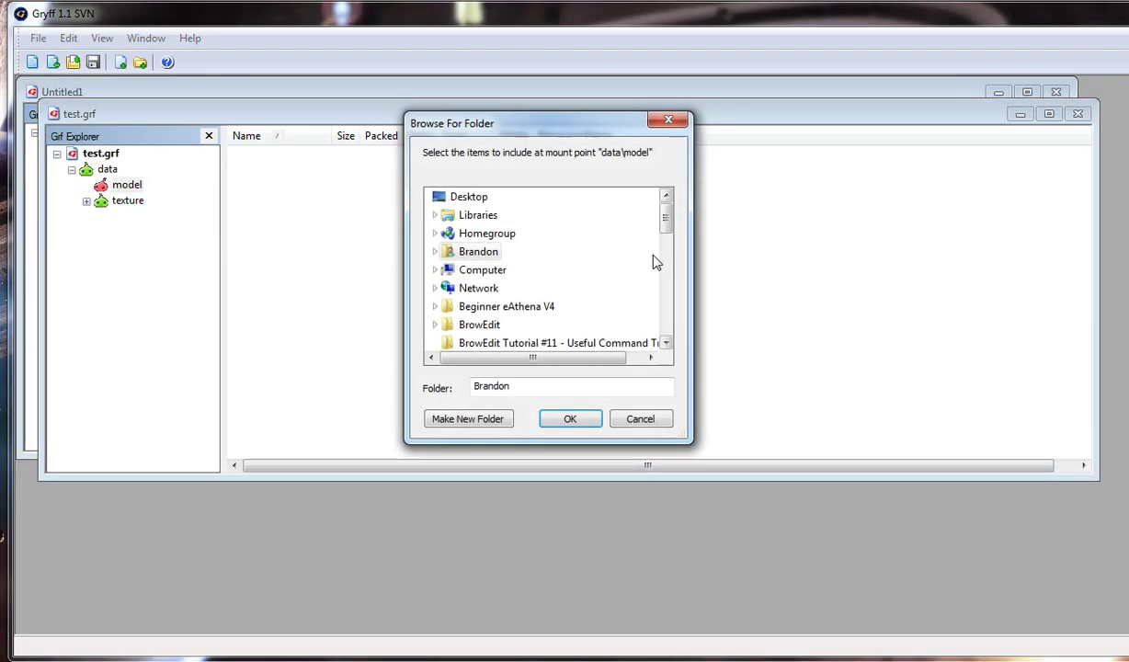
scroll(578, 236, down, 3)
key(b)
click(572, 237)
scroll(597, 246, down, 5)
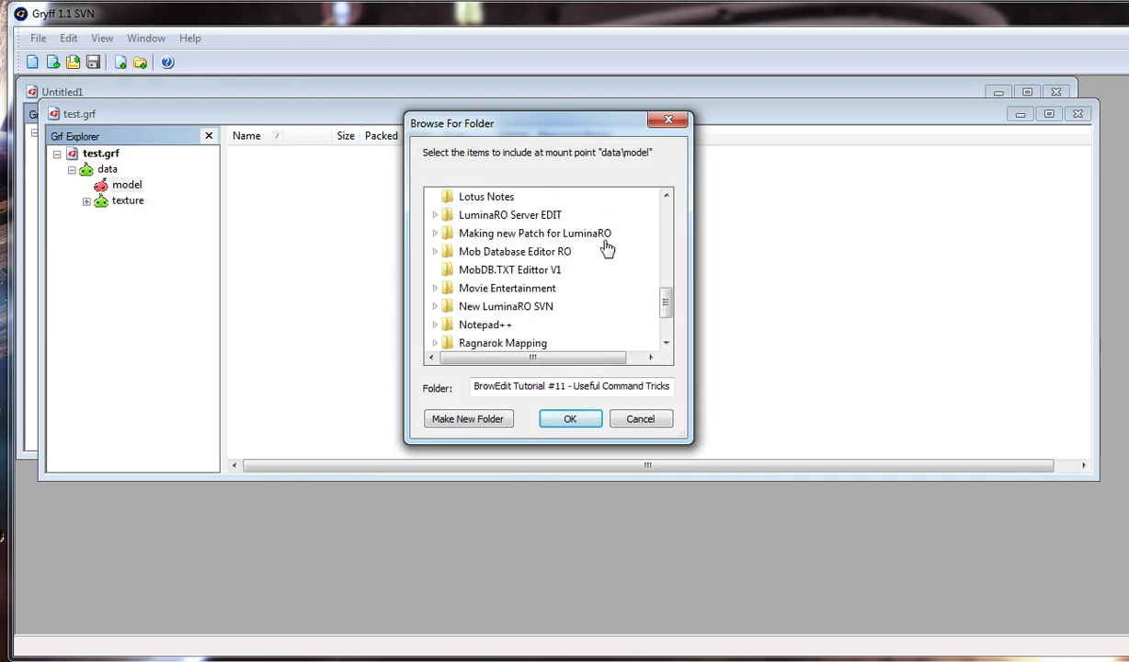
scroll(522, 289, down, 2)
scroll(531, 281, up, 6)
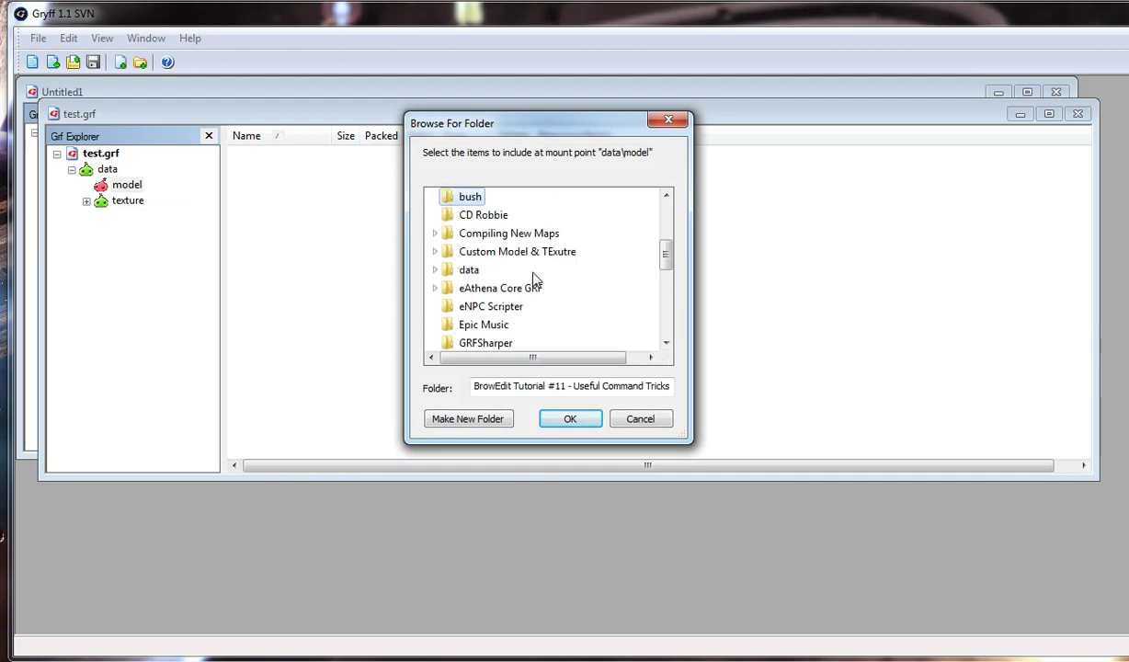
click(470, 197)
click(570, 419)
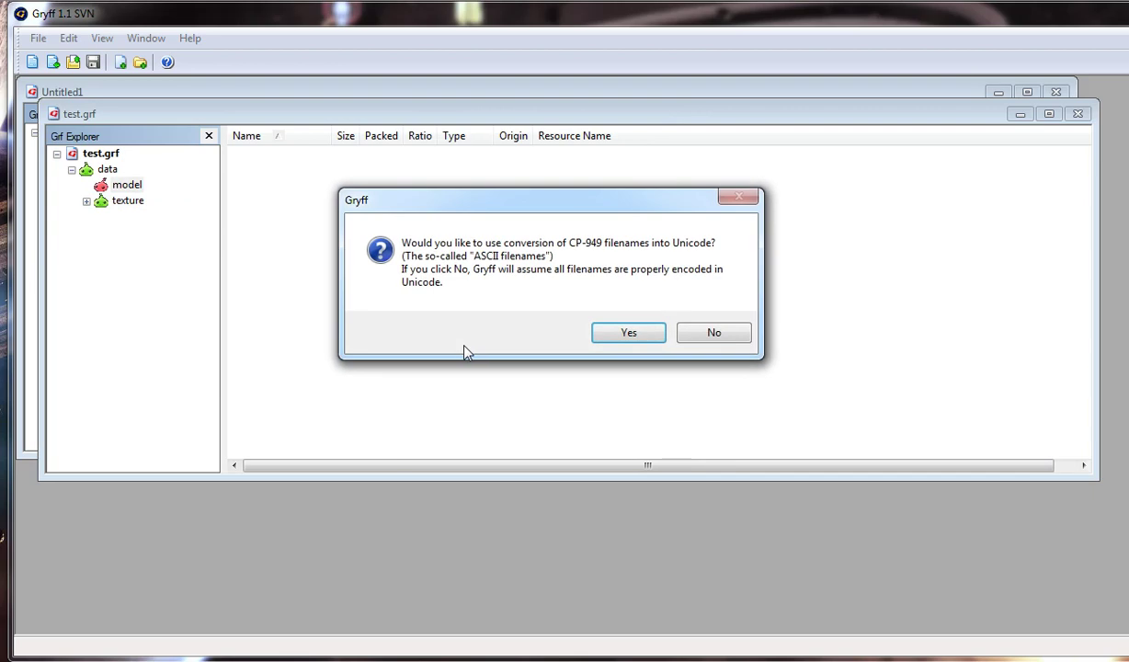
key(Return)
Step: Check the contents of the model, texture and texture\bush folders in test.grf
click(107, 169)
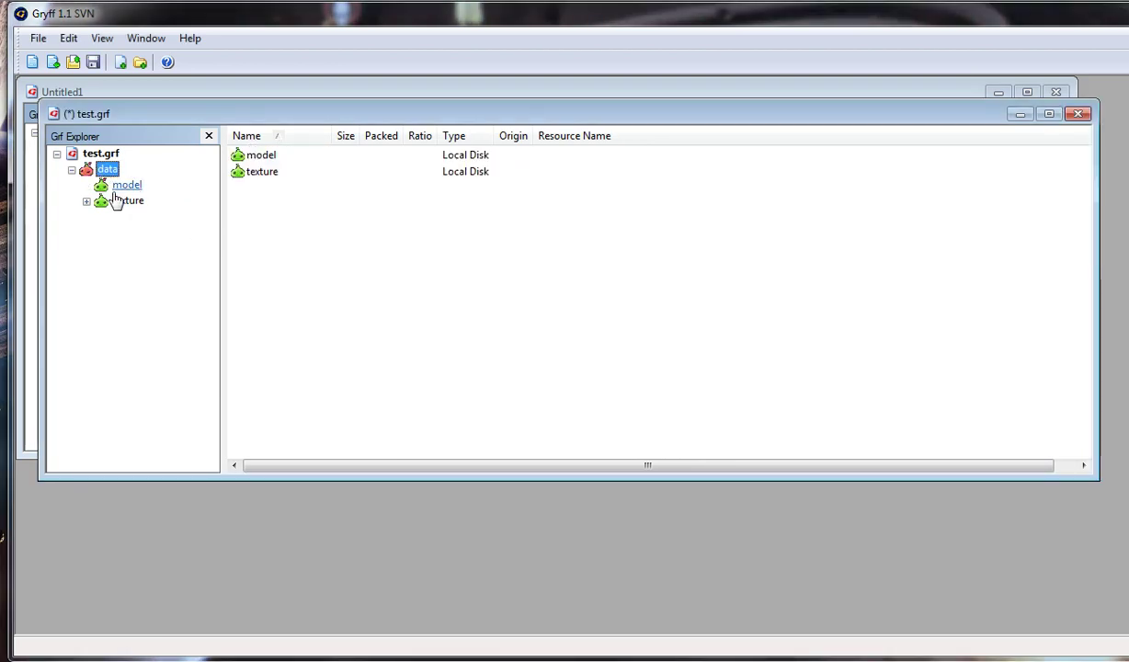
click(123, 184)
double_click(129, 201)
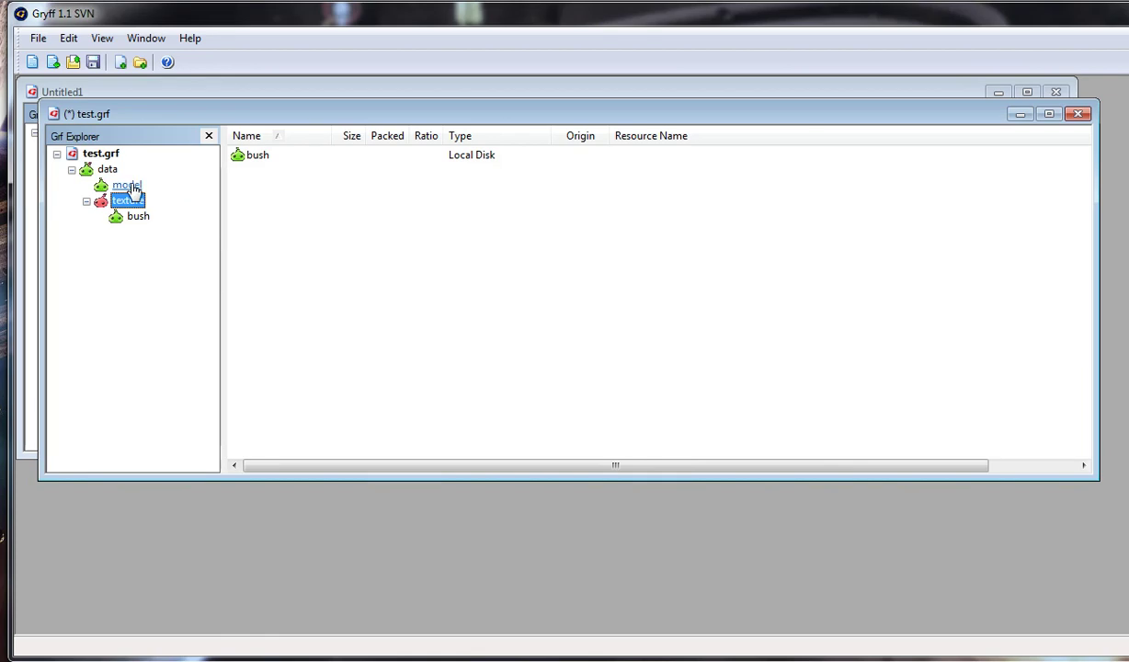
click(136, 218)
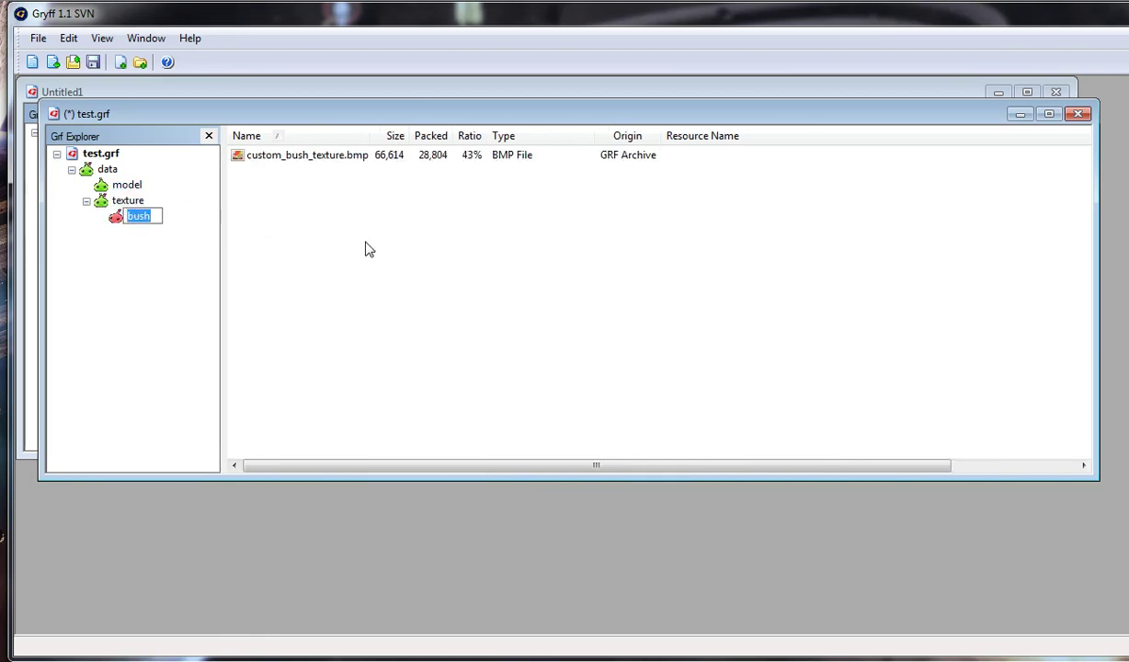
click(345, 234)
Step: Try to delete the bush folder from the texture folder of test.grf
right_click(136, 221)
right_click(136, 216)
click(177, 292)
click(612, 326)
key(Return)
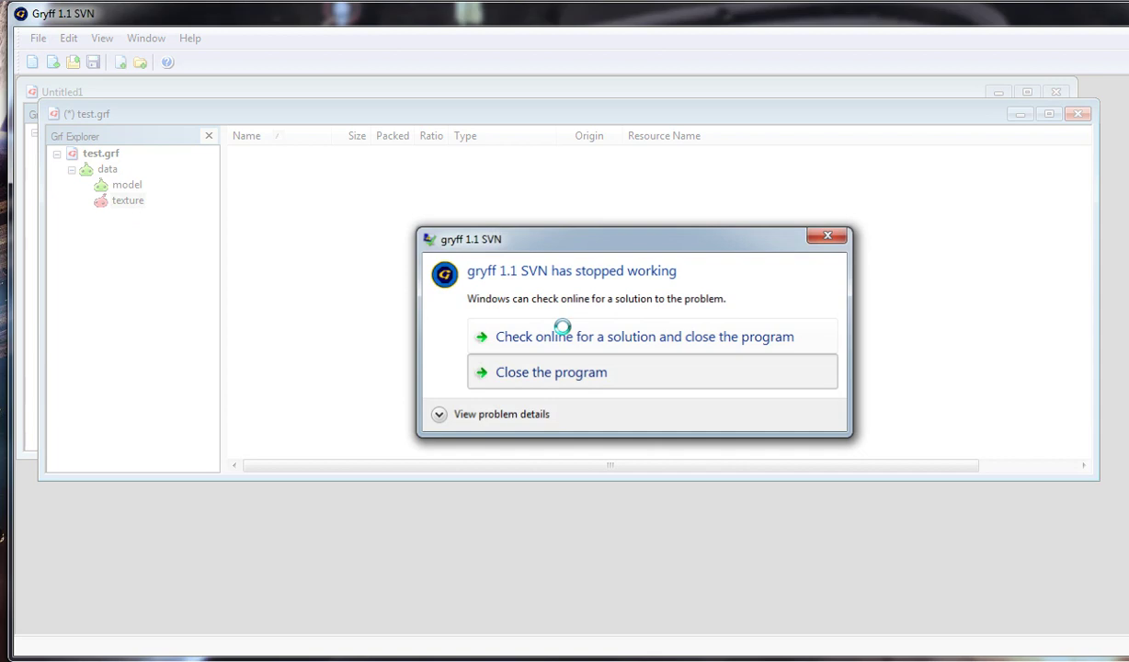
Step: Close the program that stopped working and restart Gryff from the gryff_s shortcut
click(559, 330)
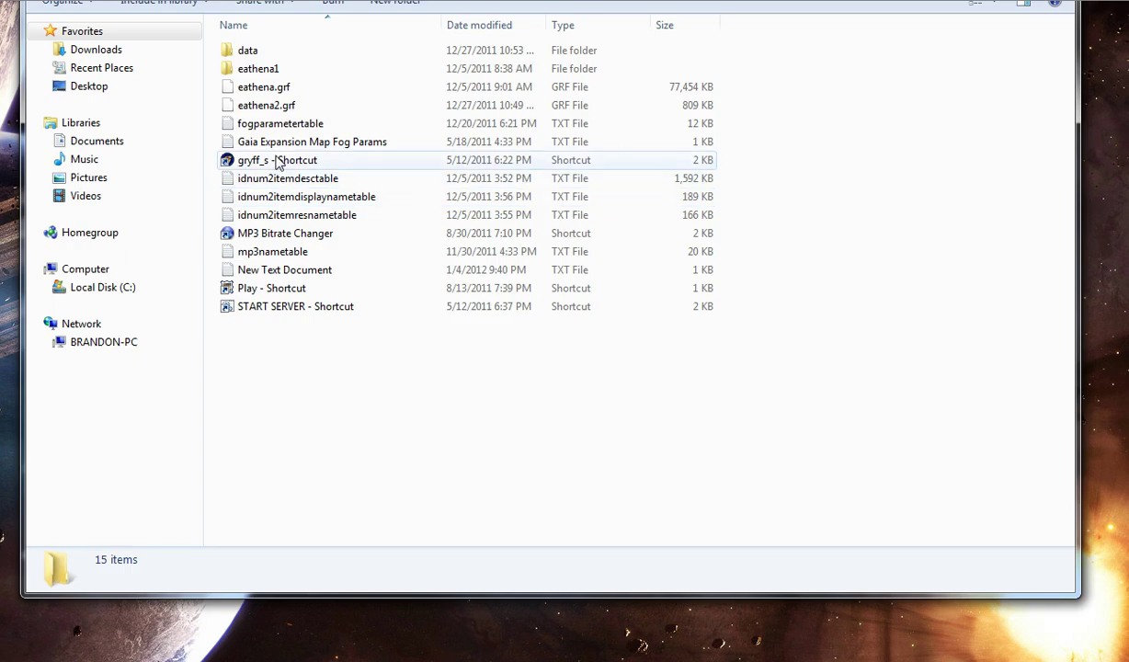
double_click(281, 160)
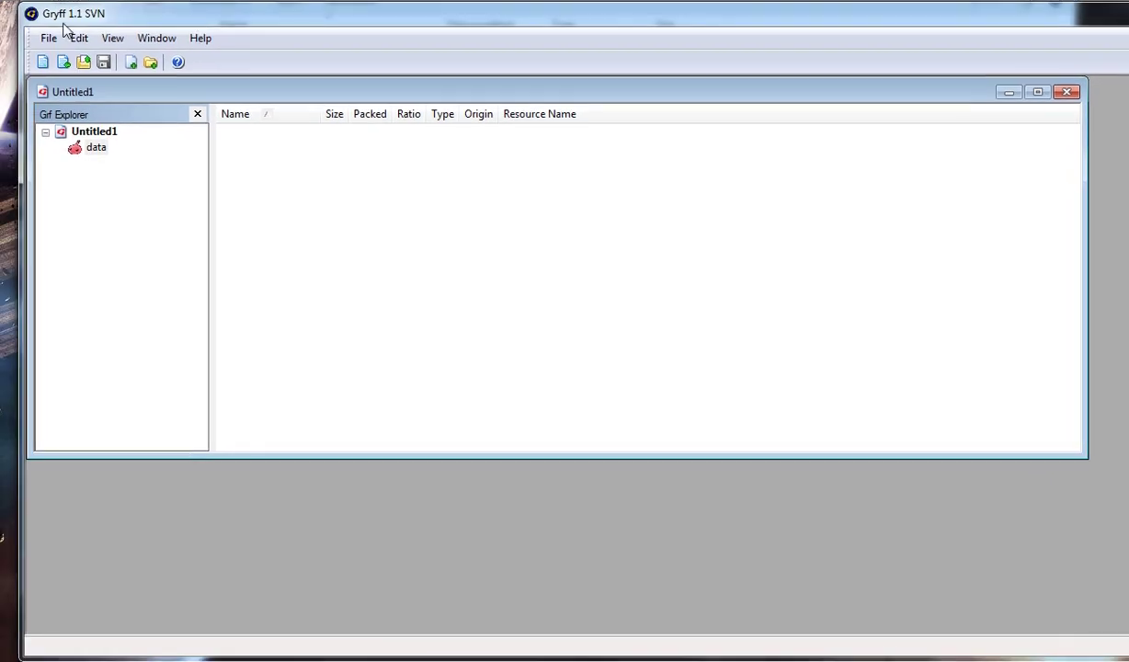
click(51, 38)
click(111, 97)
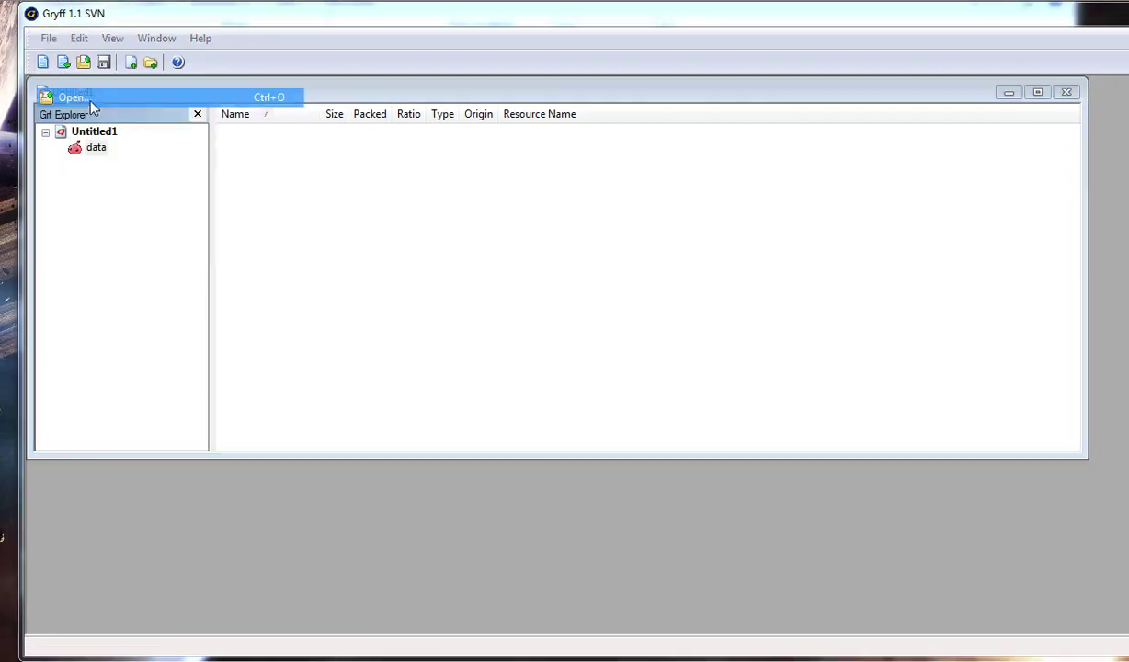
scroll(445, 238, down, 5)
click(425, 355)
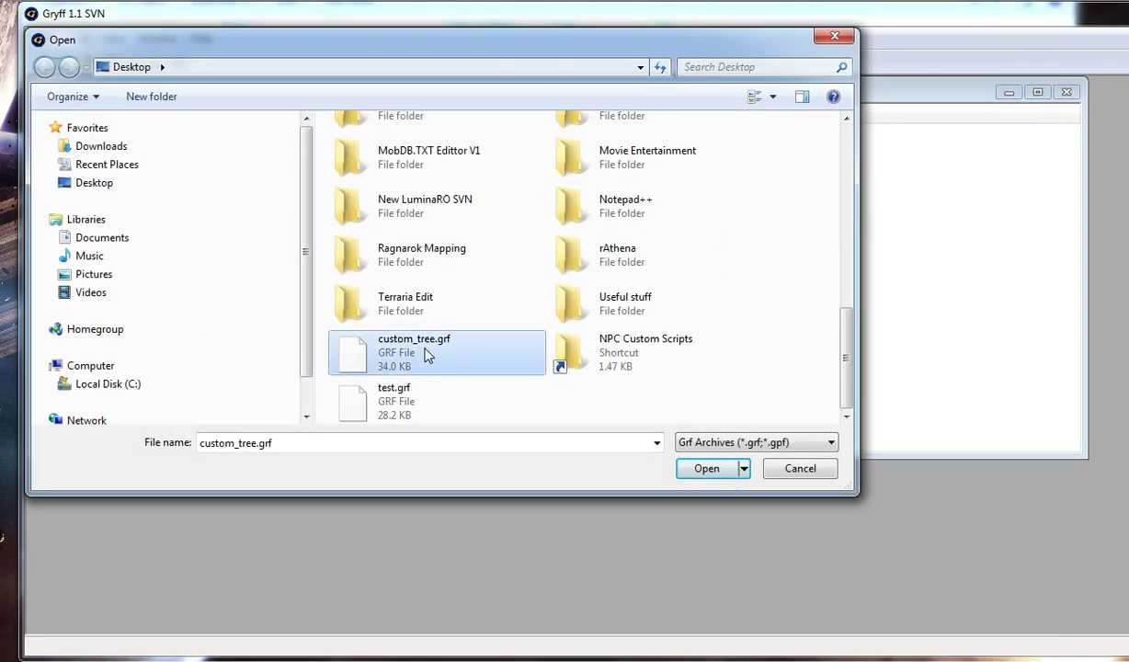
double_click(420, 360)
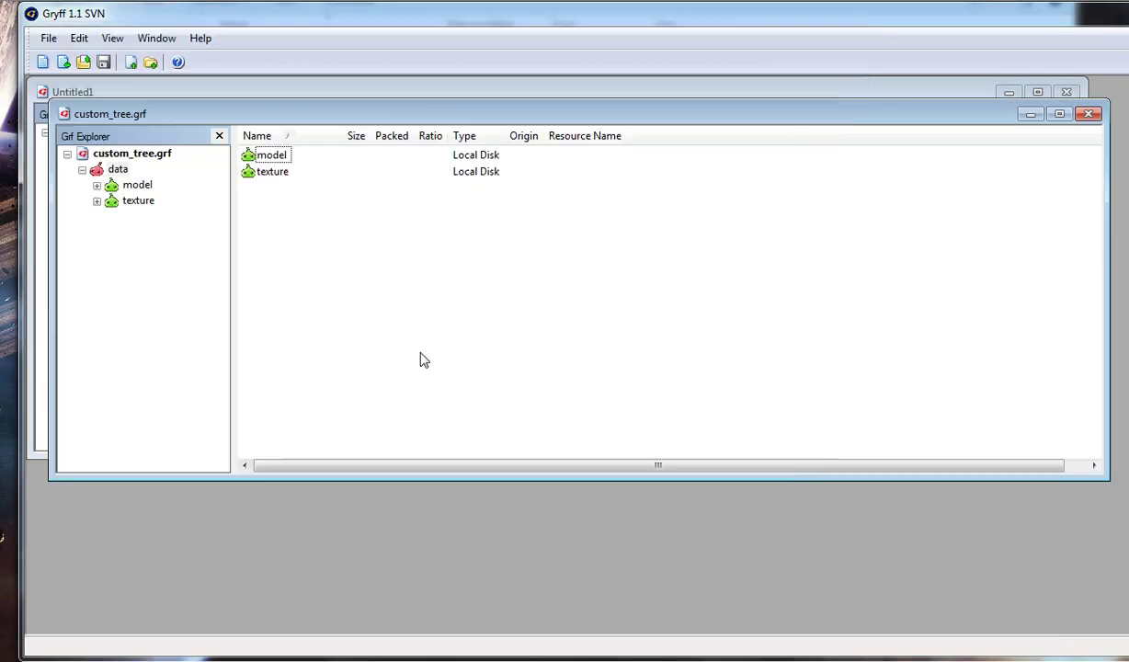
click(1089, 114)
Step: Open test.grf from the desktop in Gryff
click(49, 38)
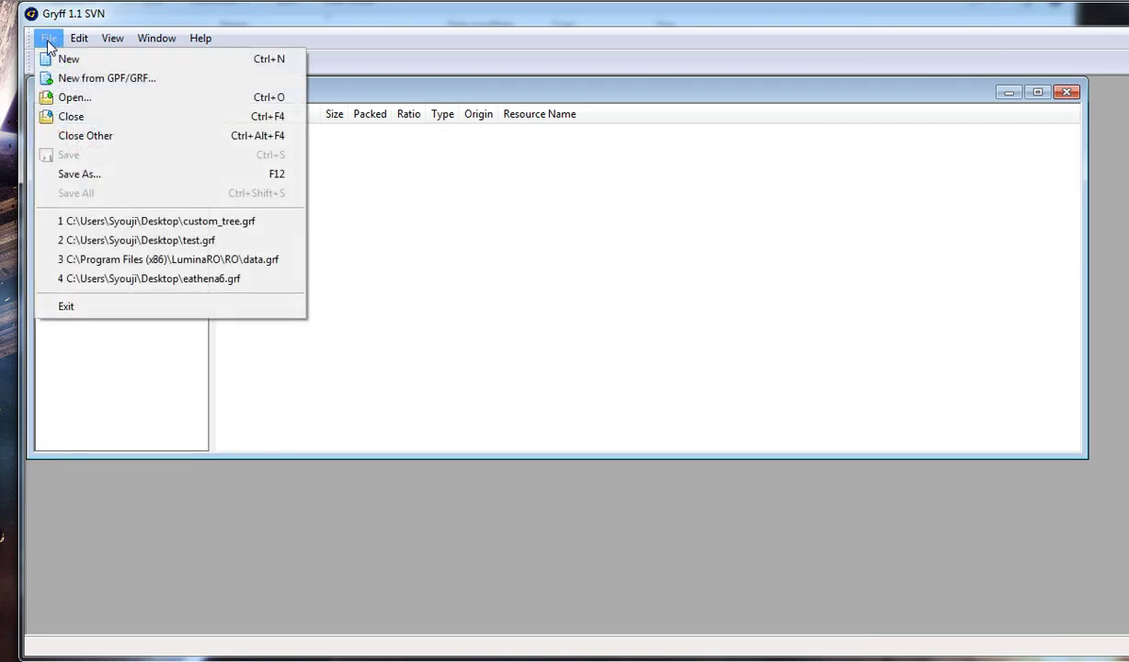
click(68, 98)
scroll(813, 306, down, 5)
scroll(812, 306, down, 5)
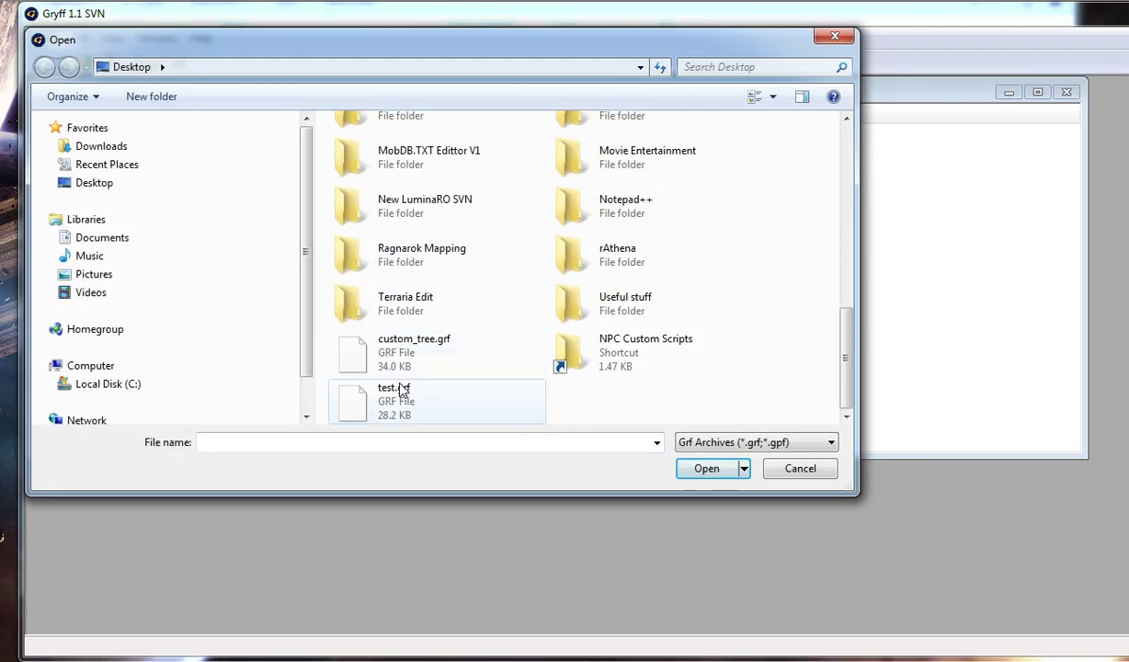
double_click(486, 397)
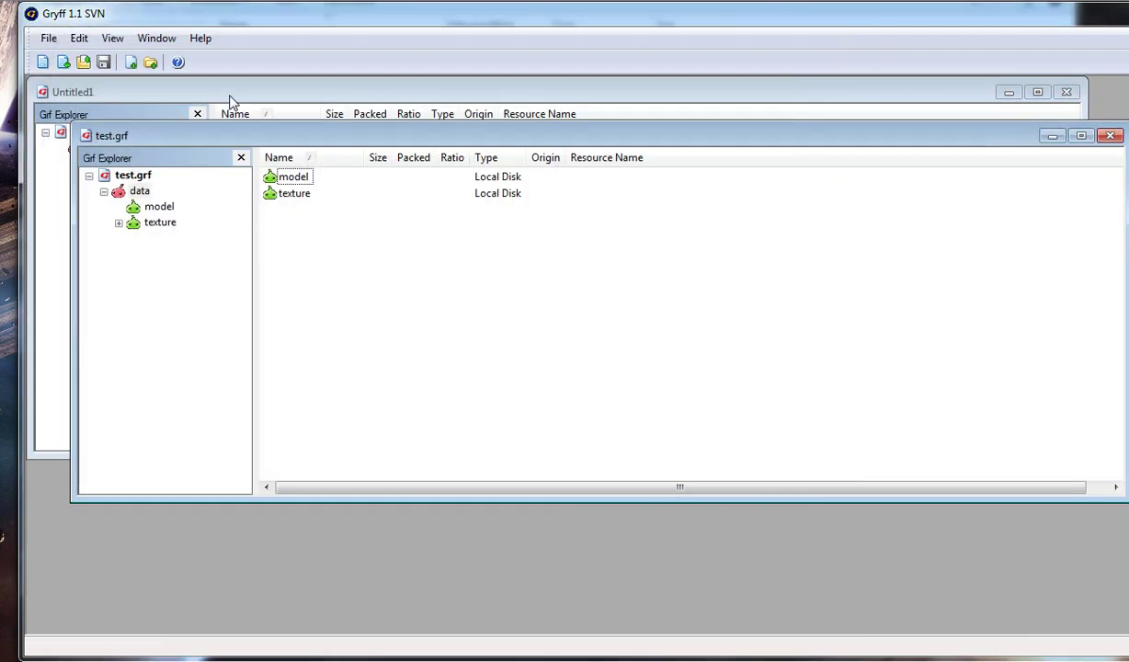
Step: Create a folder named bush inside data\model and open it
click(158, 207)
right_click(306, 218)
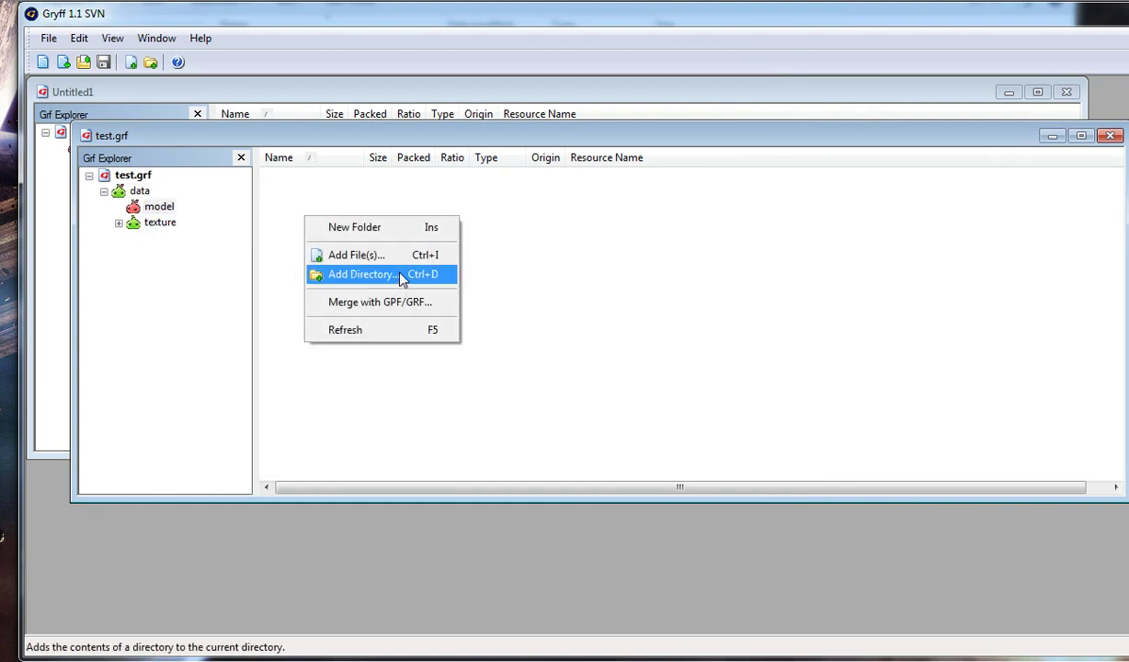
click(401, 230)
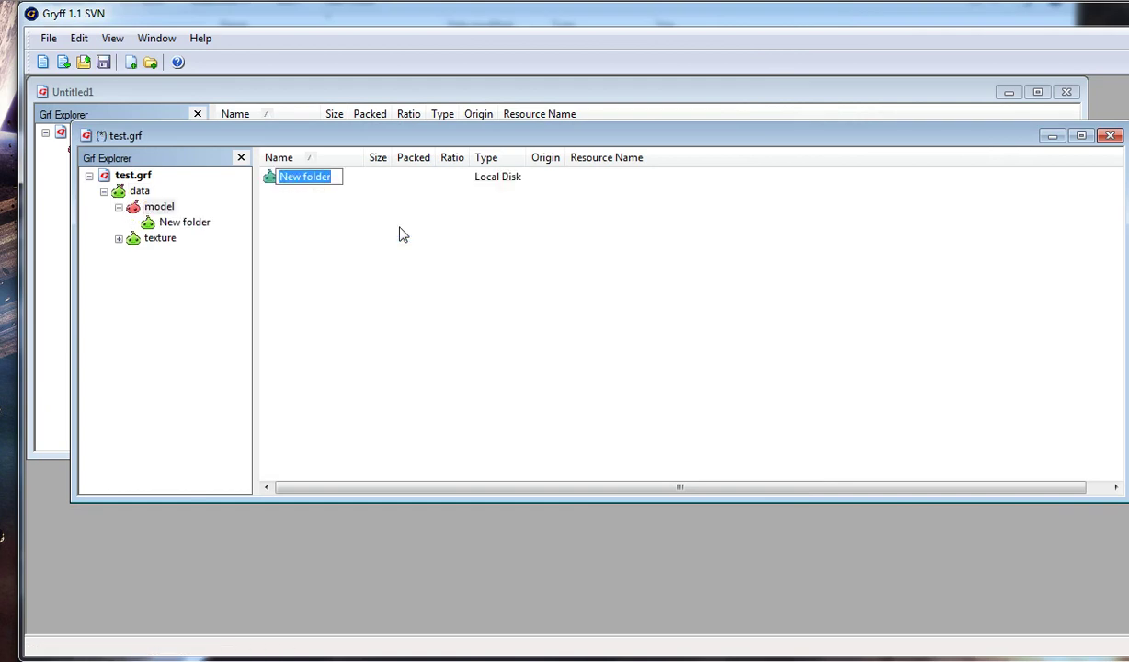
text(bush)
key(Return)
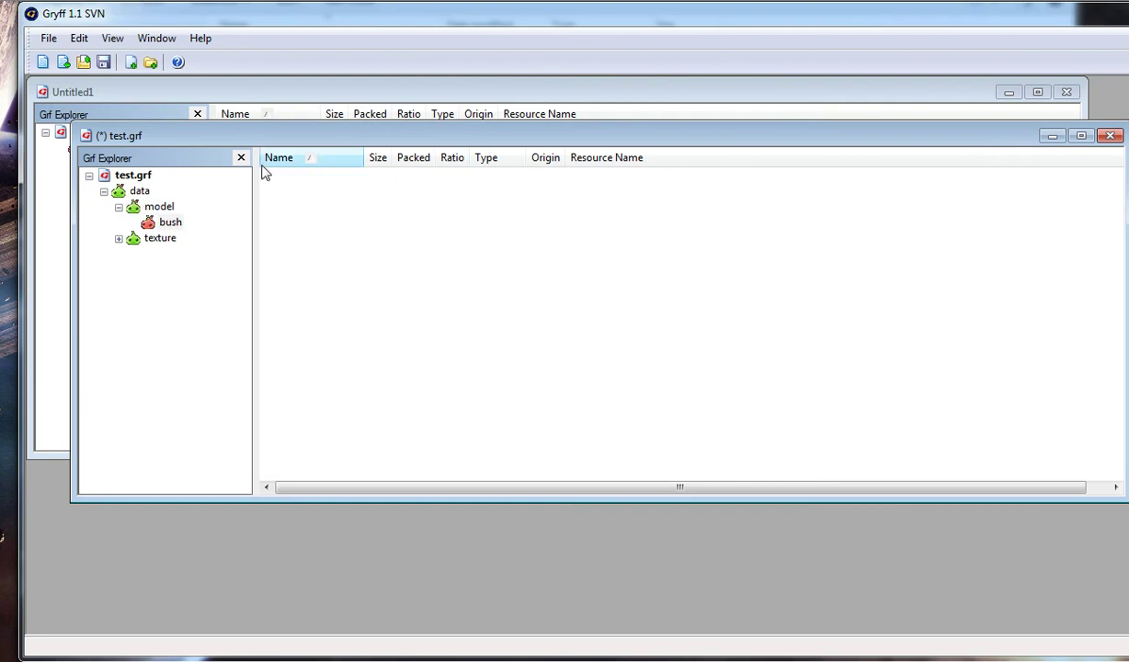
Step: Add custom_bush.rsm from the desktop's bush folder to data\model\bush in test.grf
right_click(358, 206)
click(402, 235)
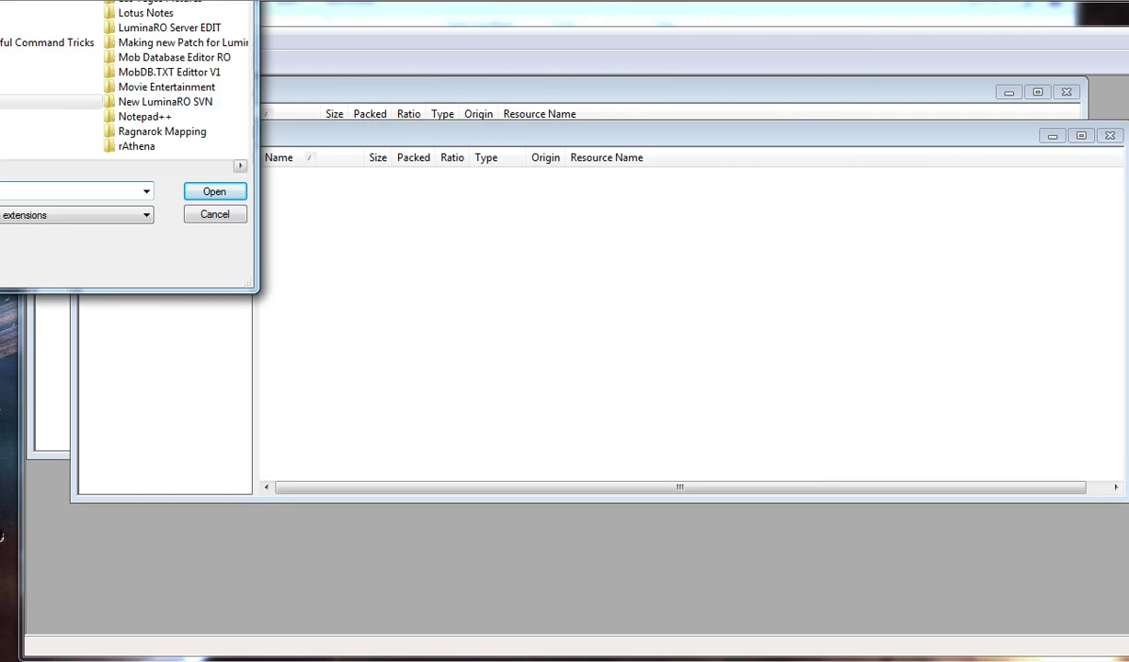
drag(0, 165, 67, 184)
scroll(73, 166, right, 3)
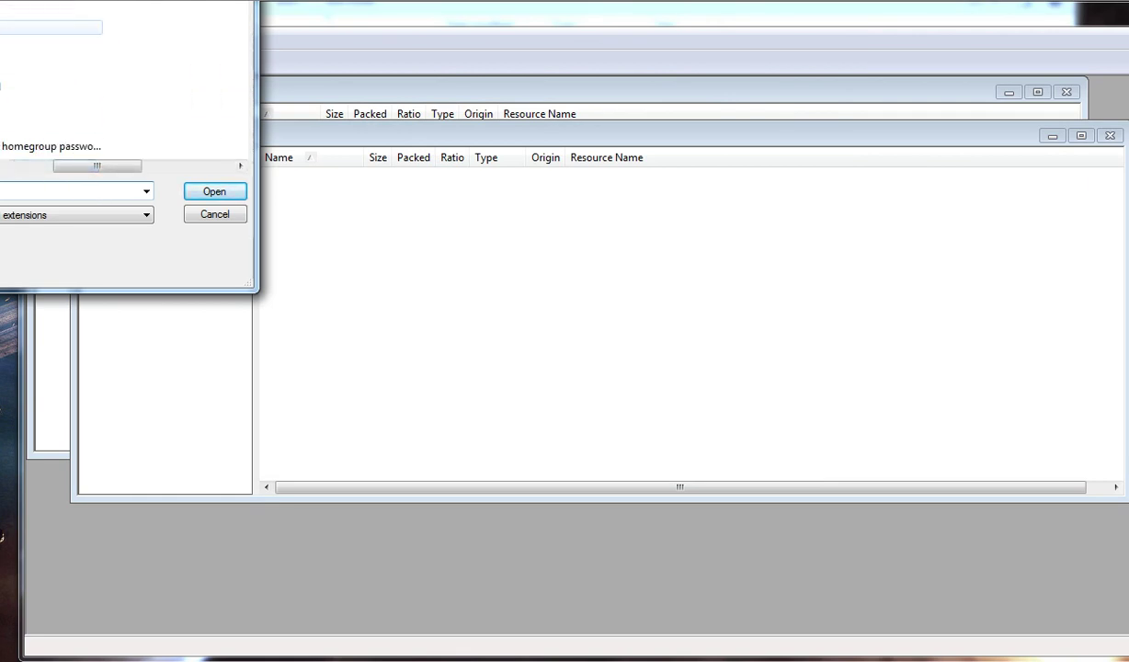
double_click(7, 8)
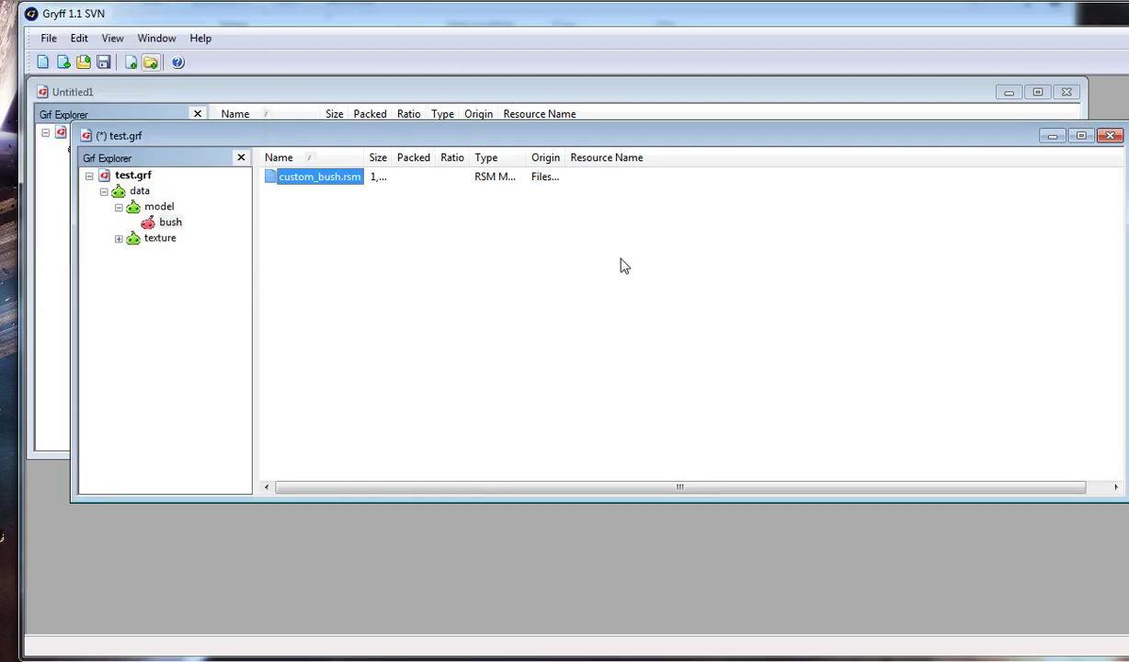
Step: Check the bush folder under data\model in test.grf and save the archive
click(626, 273)
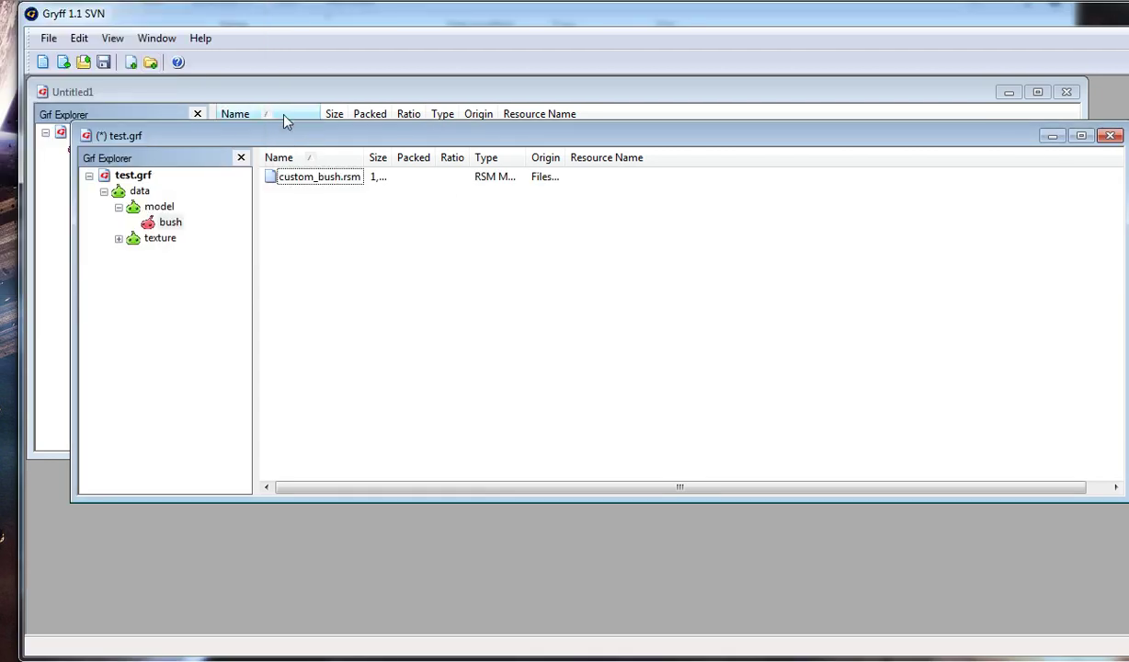
drag(175, 138, 147, 142)
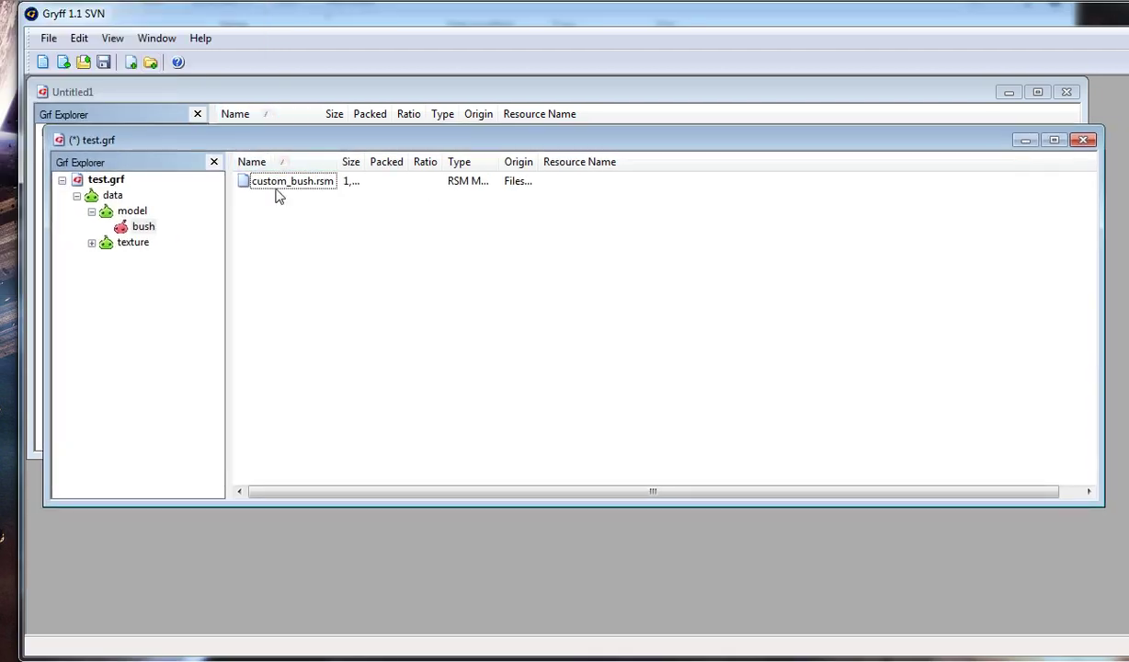
click(143, 227)
click(133, 211)
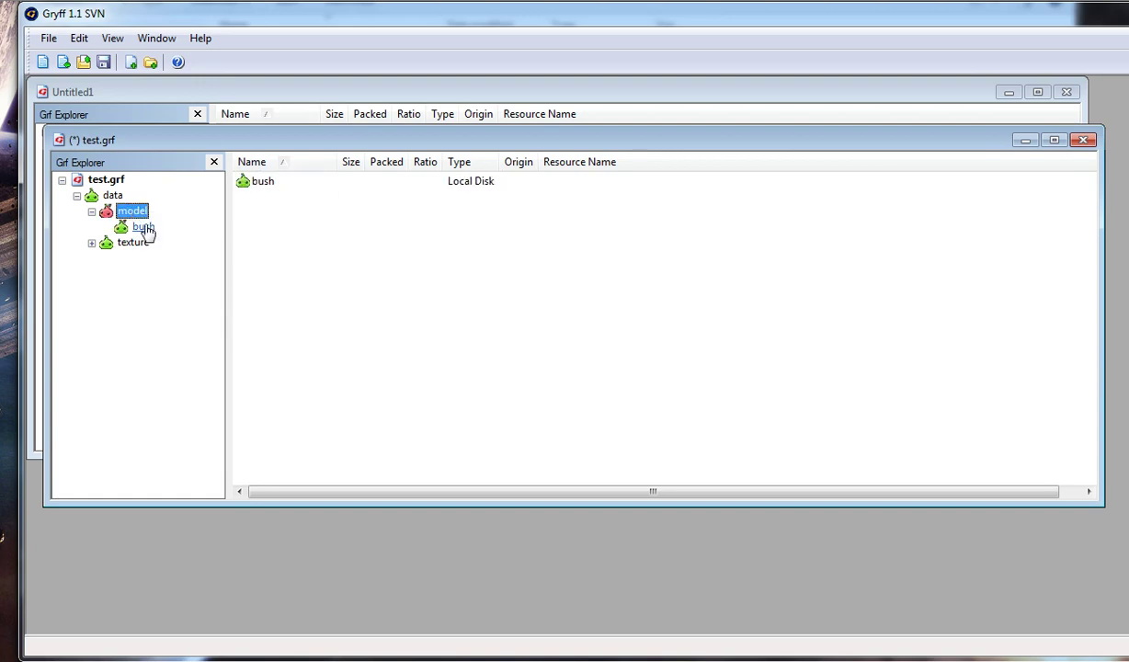
double_click(243, 184)
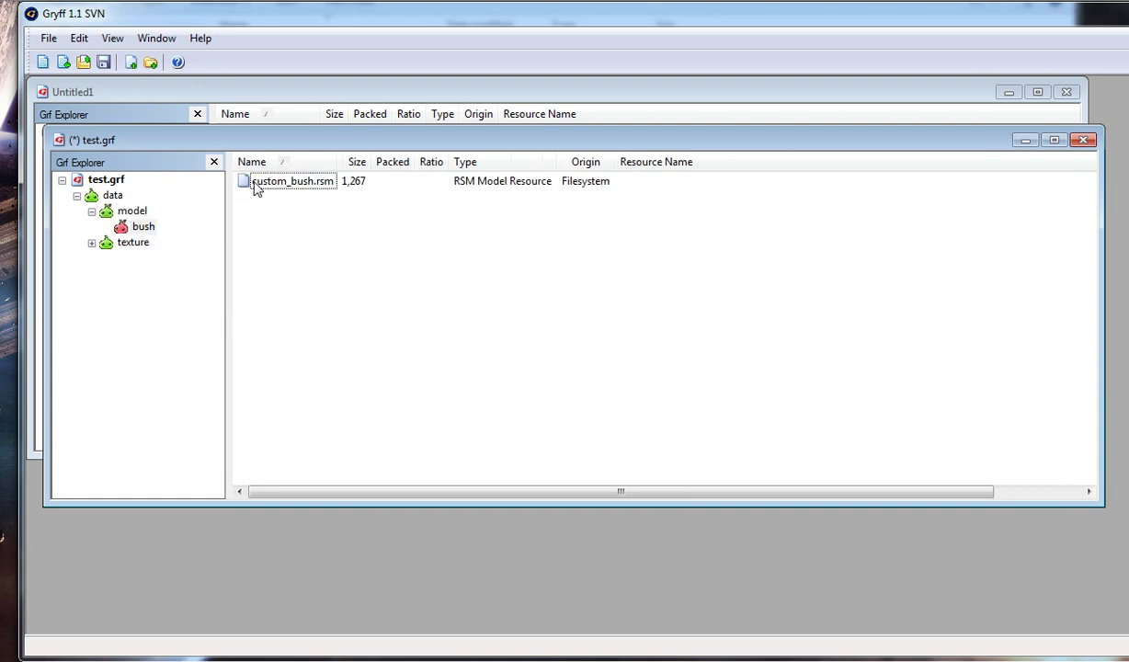
click(107, 181)
click(104, 61)
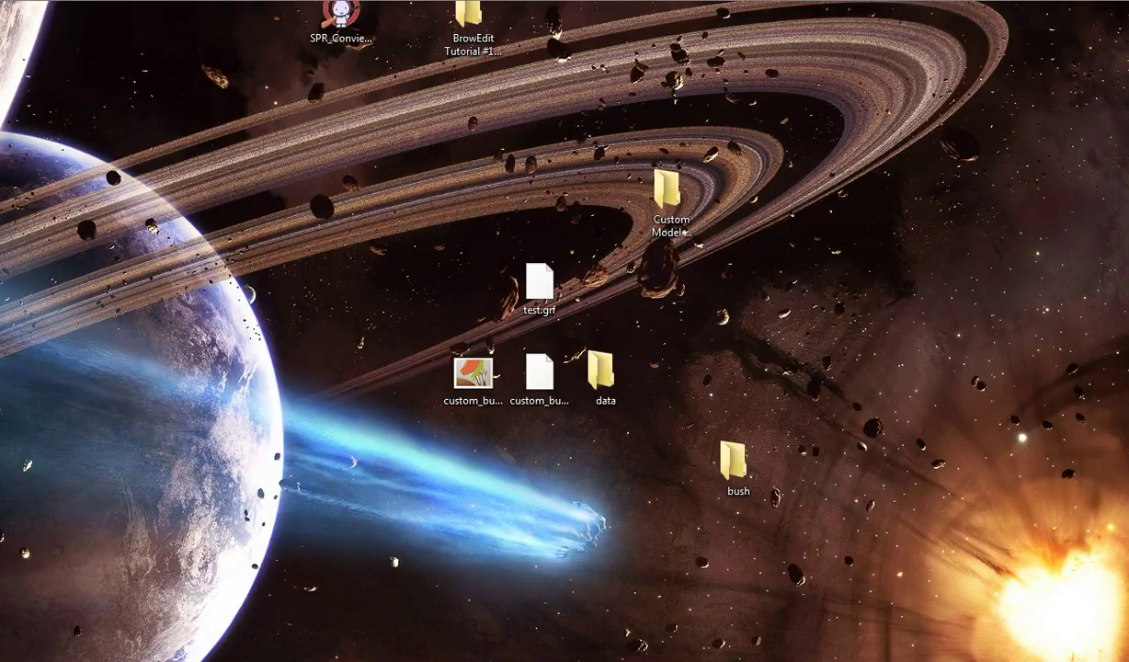
Step: Switch to BrowEdit and open data\data\prontera.rsw from the GRF
click(595, 272)
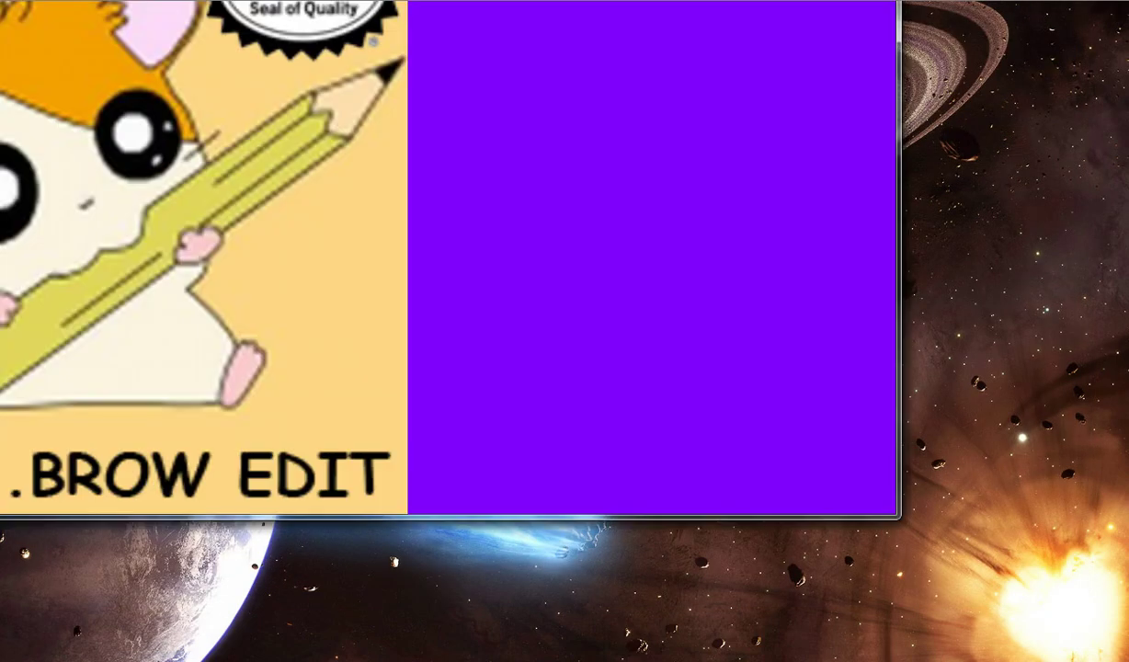
drag(0, 0, 123, 12)
click(32, 28)
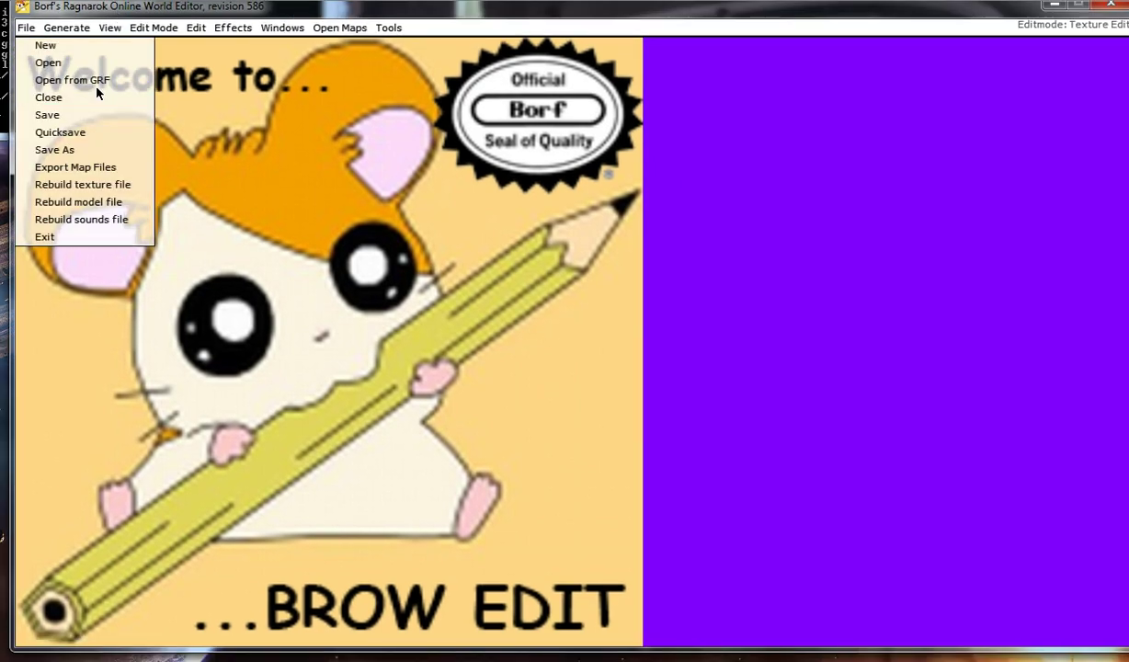
click(92, 80)
text(prontera)
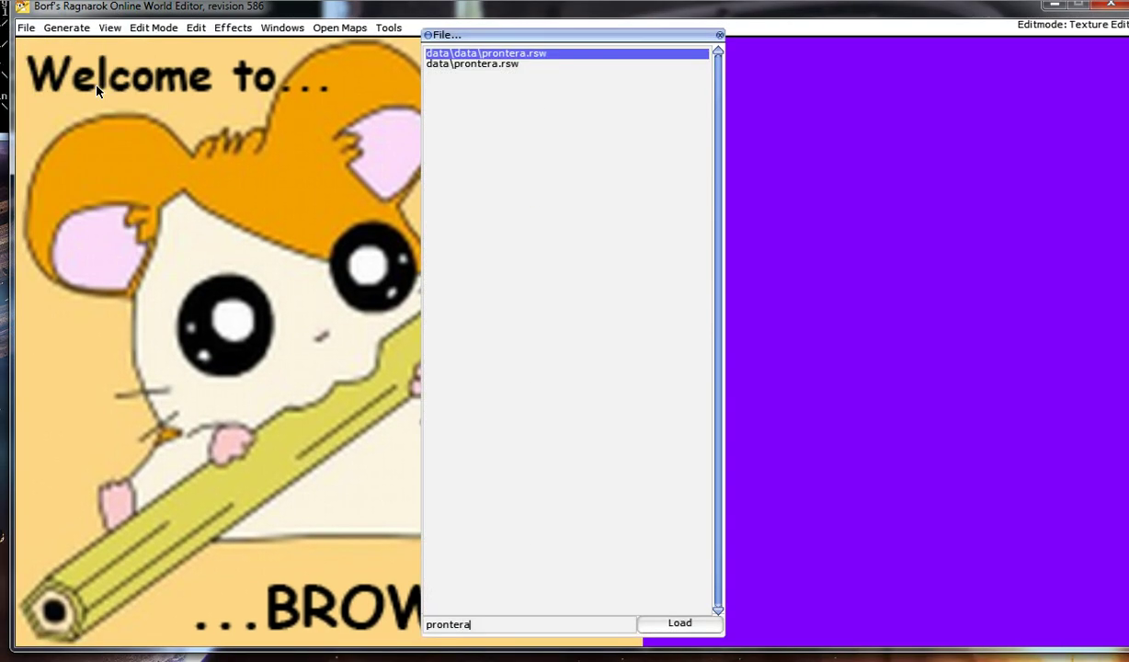
key(Return)
Step: Change to object edit mode and choose the bush model from the RO custom category
mouse_move(368, 237)
mouse_down()
mouse_move(305, 171)
mouse_move(414, 220)
mouse_move(431, 257)
mouse_move(451, 246)
mouse_move(386, 246)
mouse_up()
key(F5)
key(m)
click(79, 108)
double_click(85, 69)
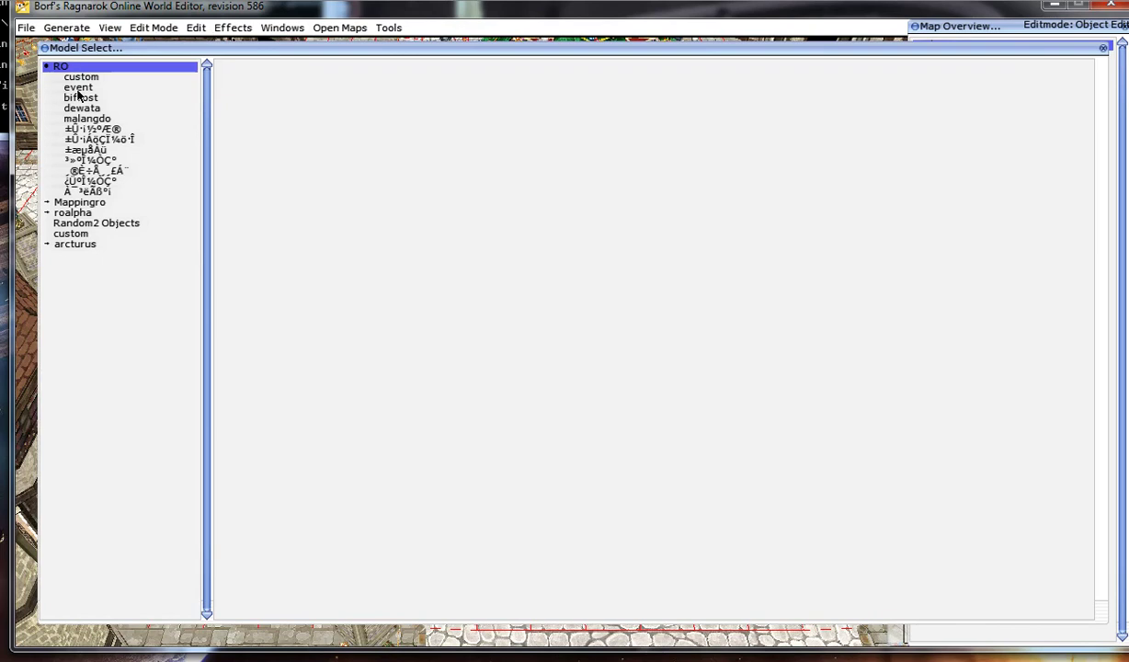
click(79, 78)
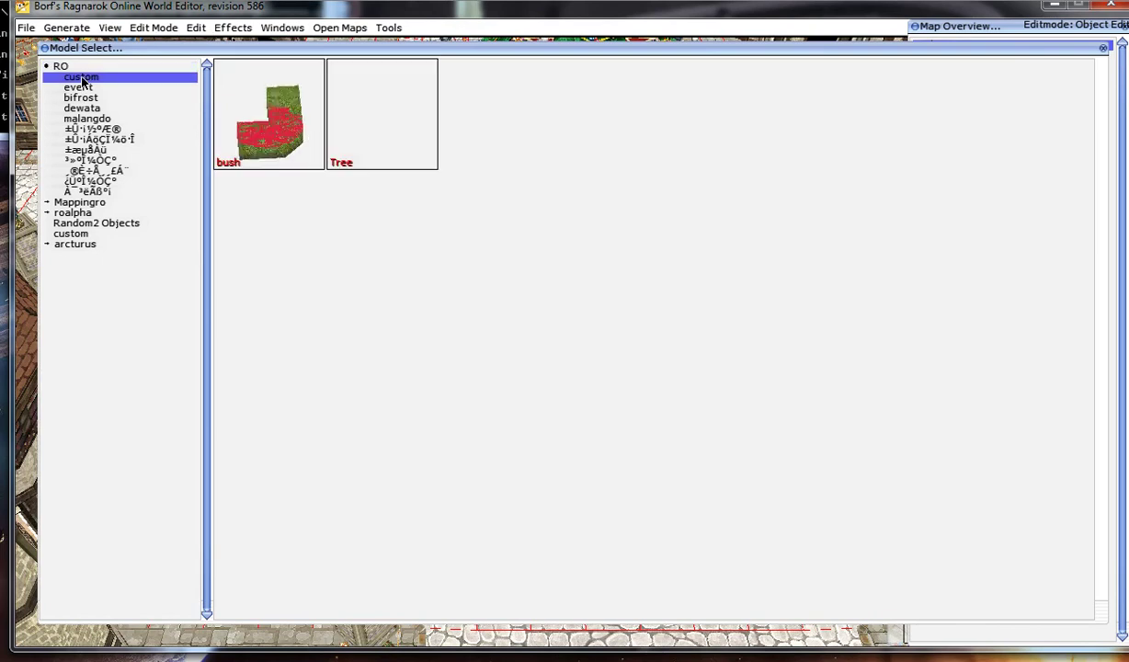
click(276, 149)
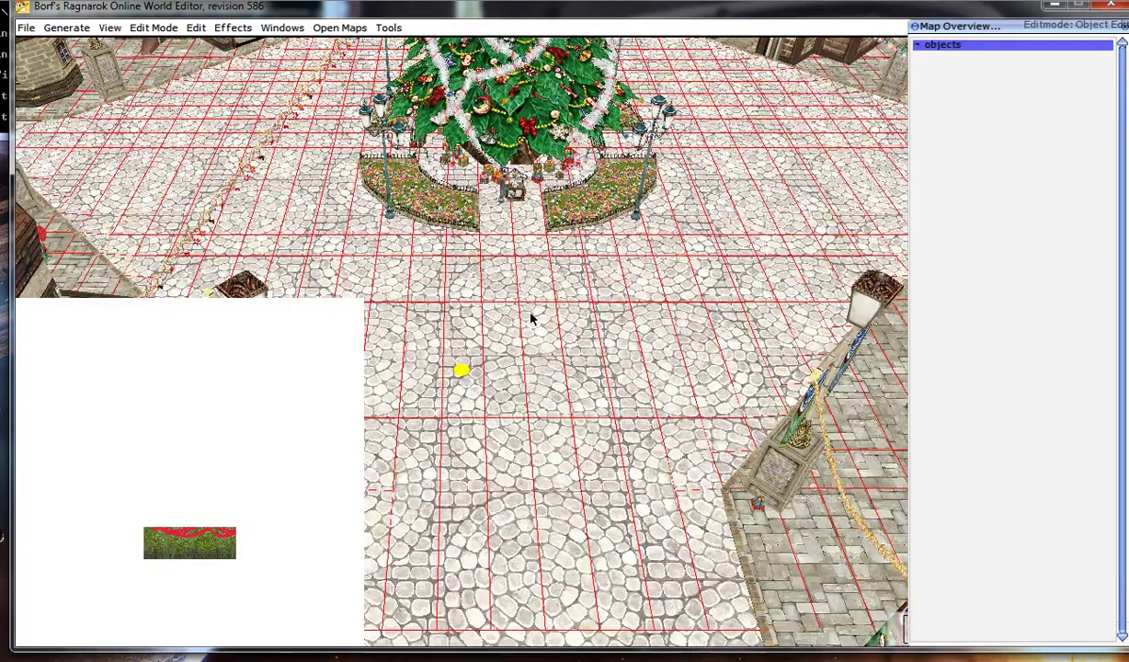
Step: Place the custom bush on the plaza in front of the Christmas tree and inspect it from several angles
click(530, 314)
drag(531, 315, 544, 336)
right_click(543, 336)
drag(635, 363, 447, 199)
drag(582, 208, 582, 290)
scroll(606, 308, up, 2)
drag(508, 263, 612, 327)
scroll(738, 286, up, 2)
scroll(738, 286, down, 5)
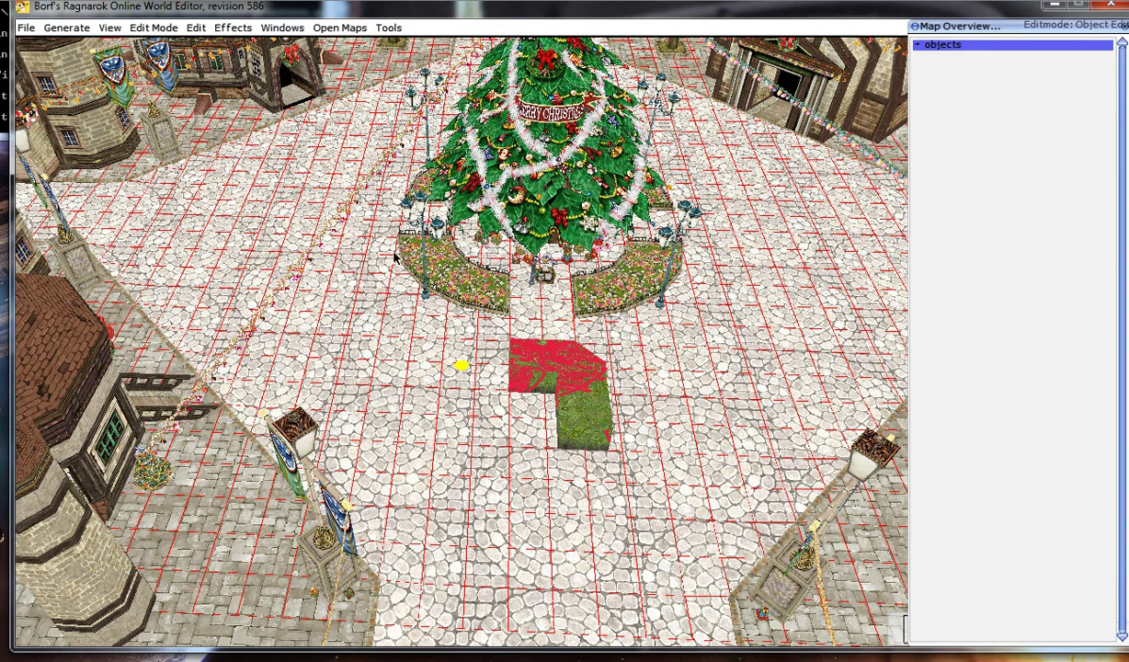
Step: Place a stock hedge from Mappingro's Haie taillée category beside the custom bush, dismissing the sound selection and returning to object edit mode
key(m)
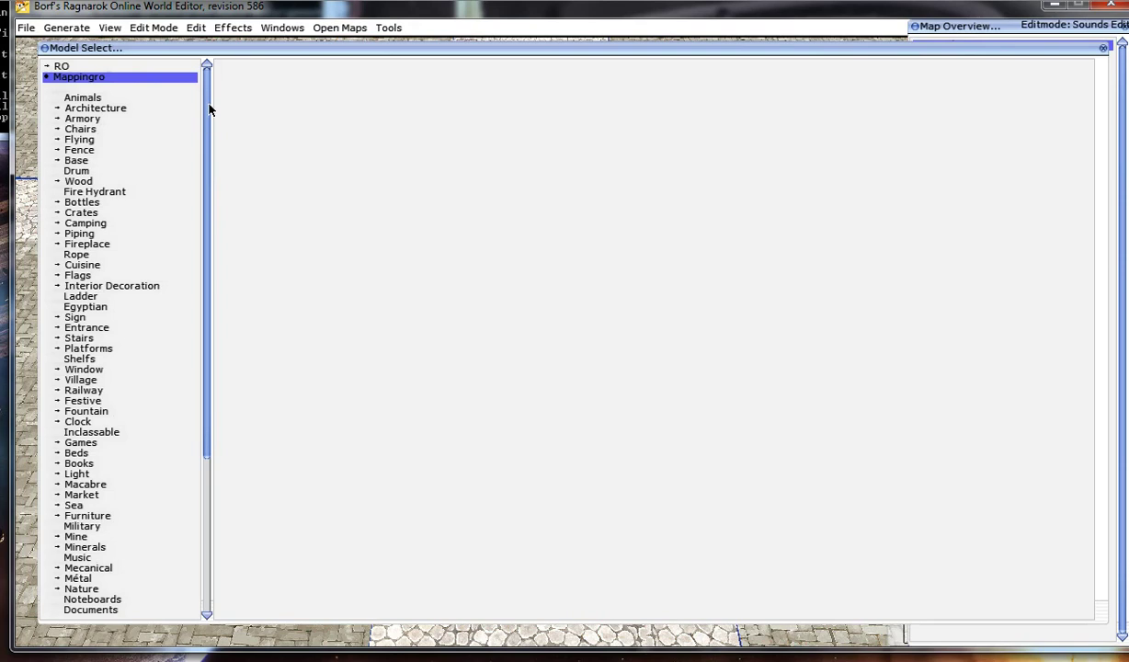
scroll(101, 89, down, 1)
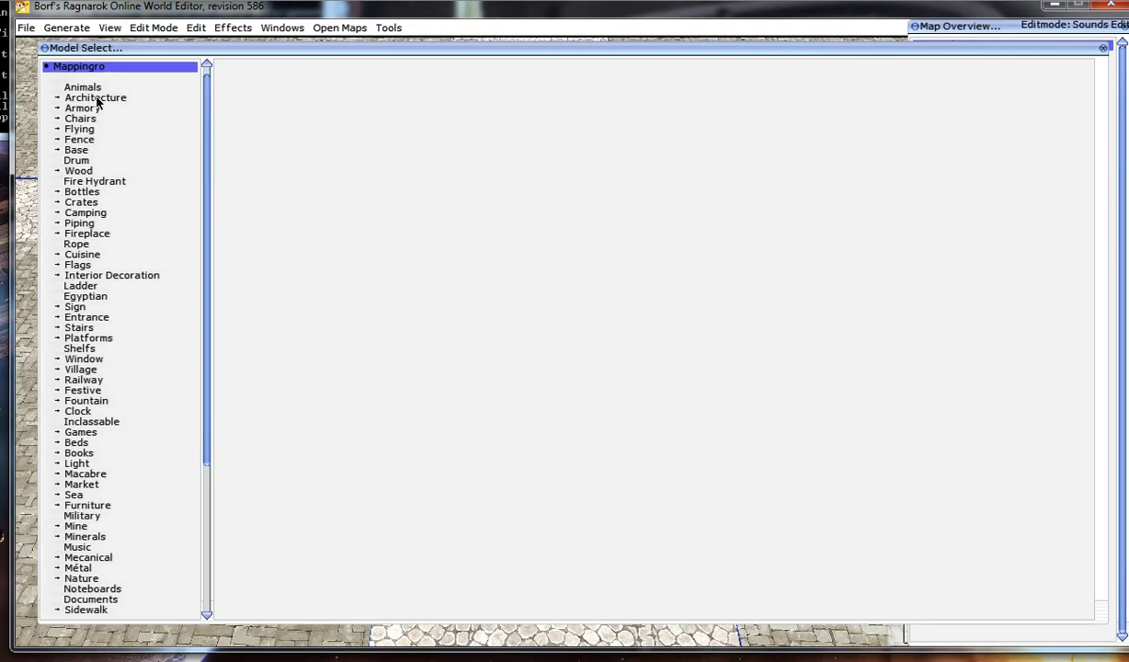
double_click(82, 139)
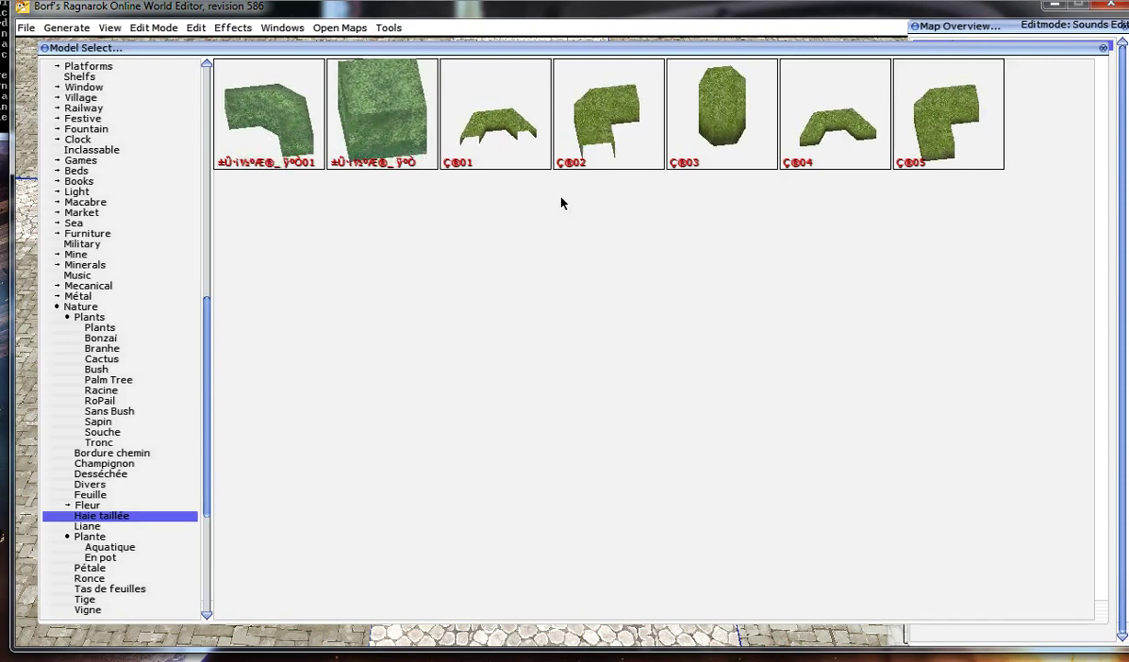
click(959, 159)
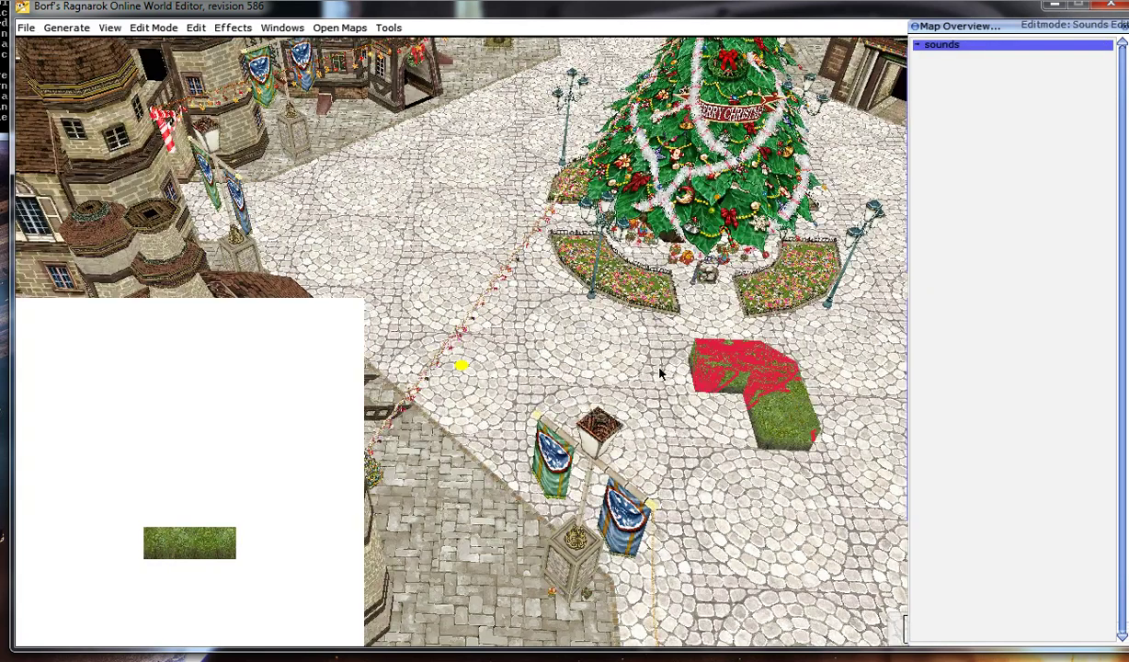
click(610, 399)
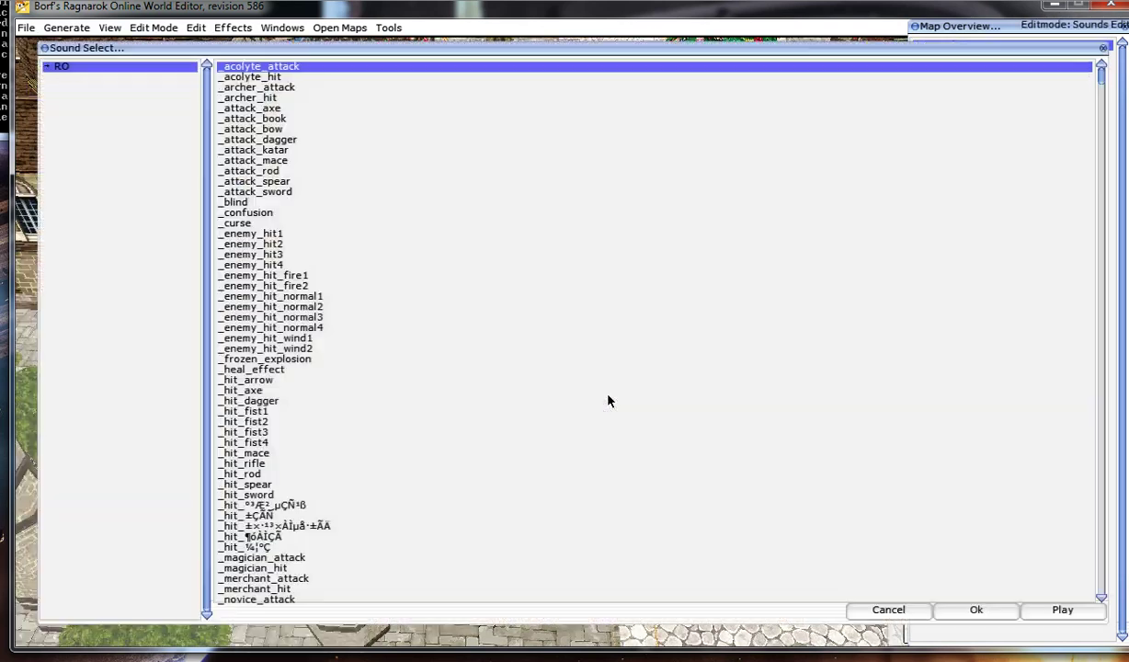
click(1104, 49)
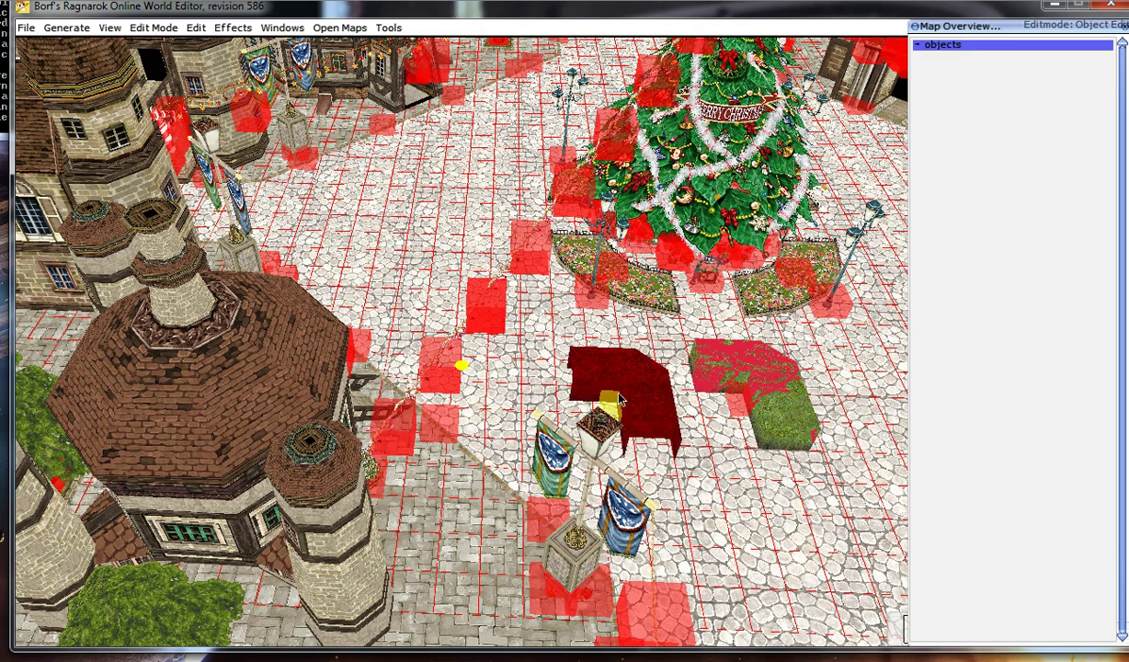
drag(619, 381, 662, 378)
Step: Add the last hedge model of the Haie taillée category to the plaza in front of the custom bush
key(m)
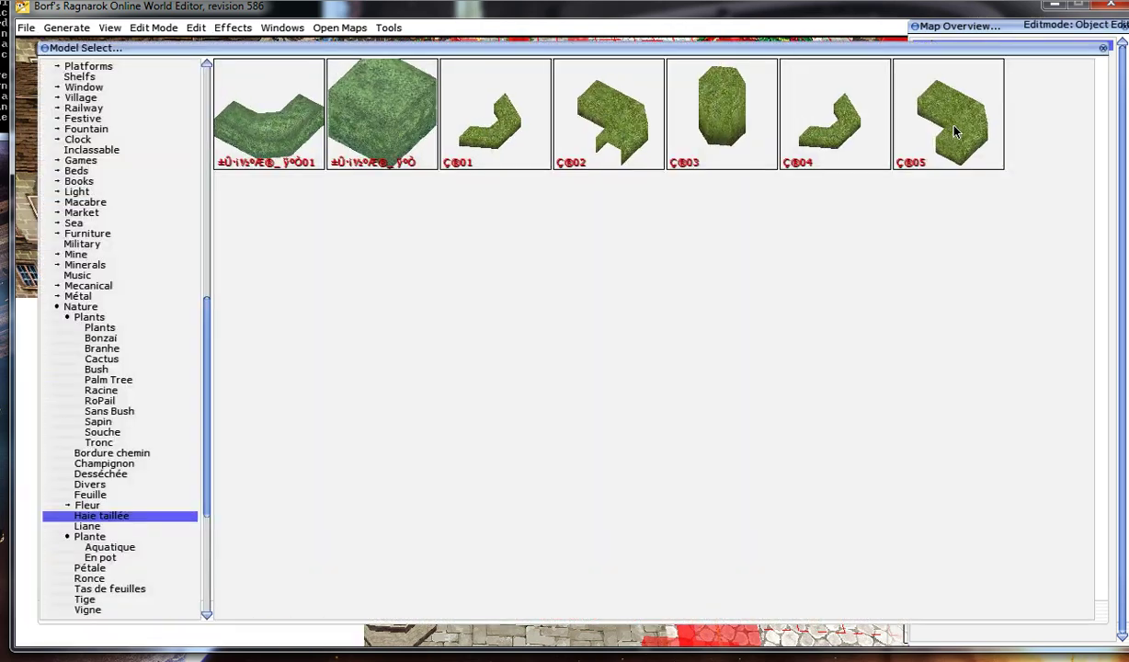
double_click(953, 131)
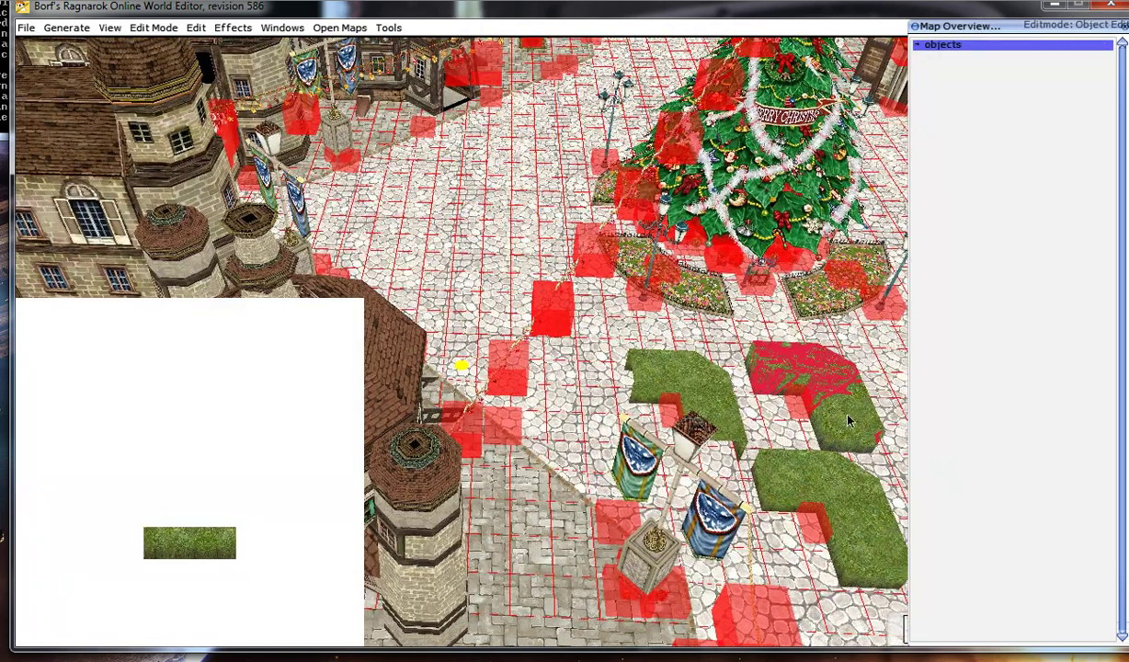
click(837, 507)
key(Insert)
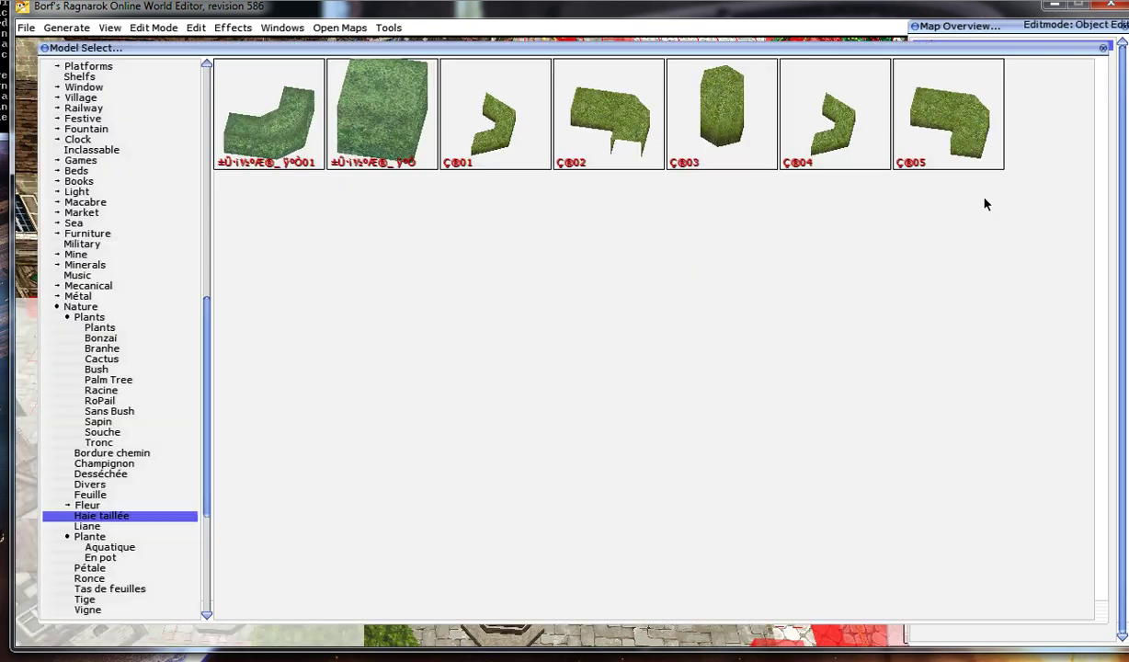
double_click(913, 152)
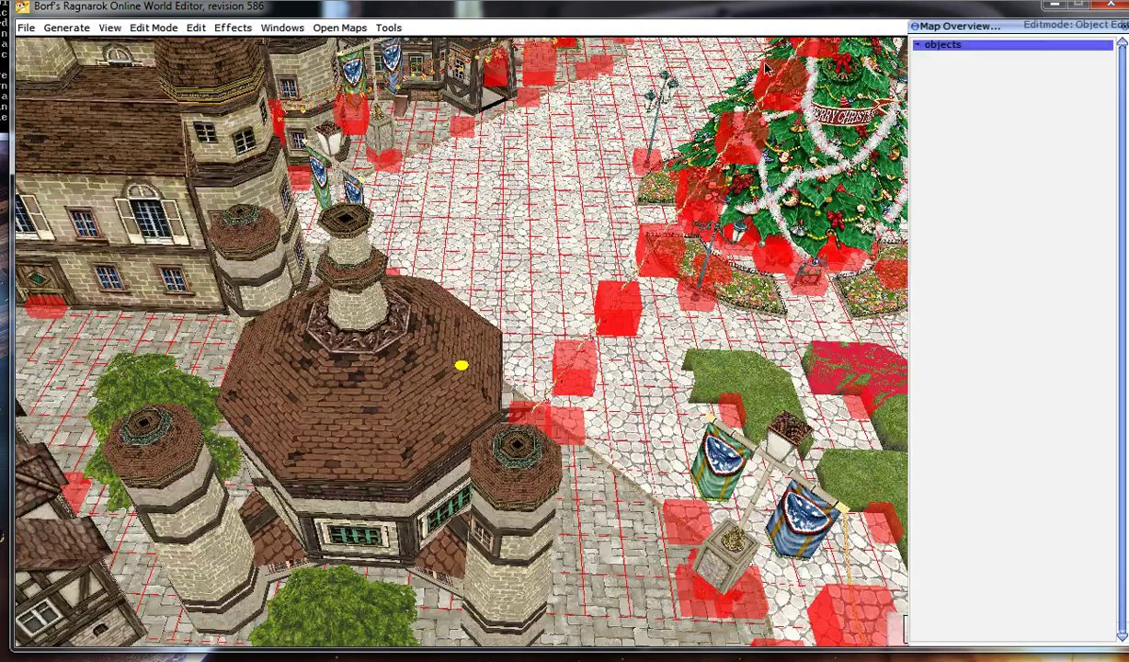
Step: Compare the custom bush with the stock hedges around it, selecting the models on the plaza
drag(851, 302, 698, 372)
click(669, 384)
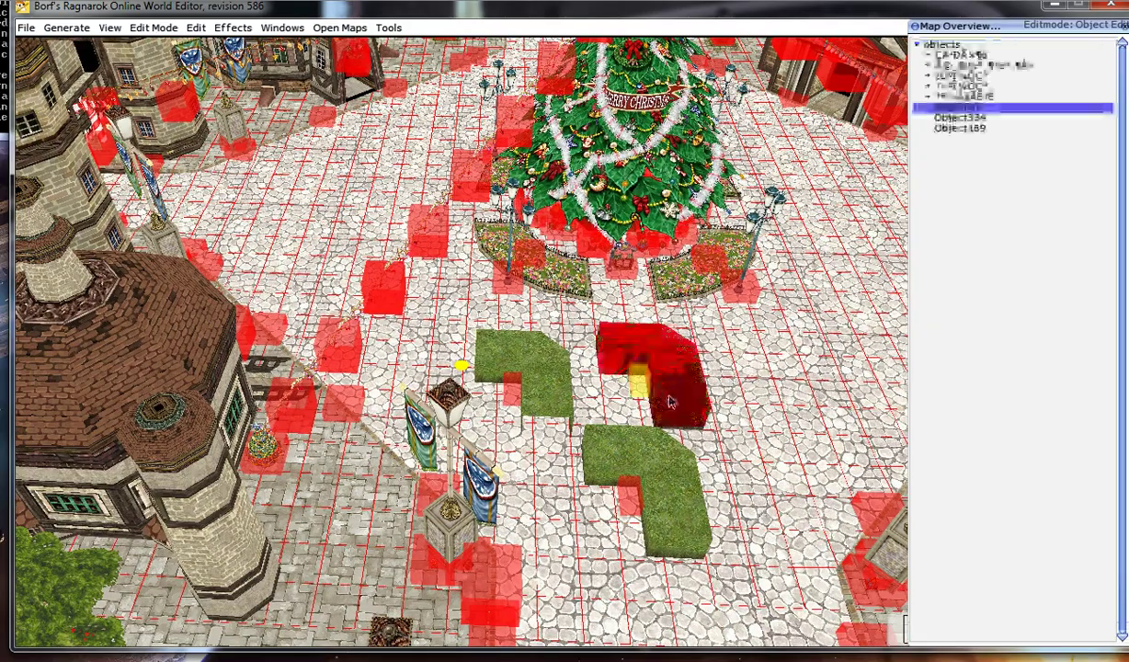
drag(670, 501, 695, 504)
click(695, 504)
drag(710, 399, 764, 376)
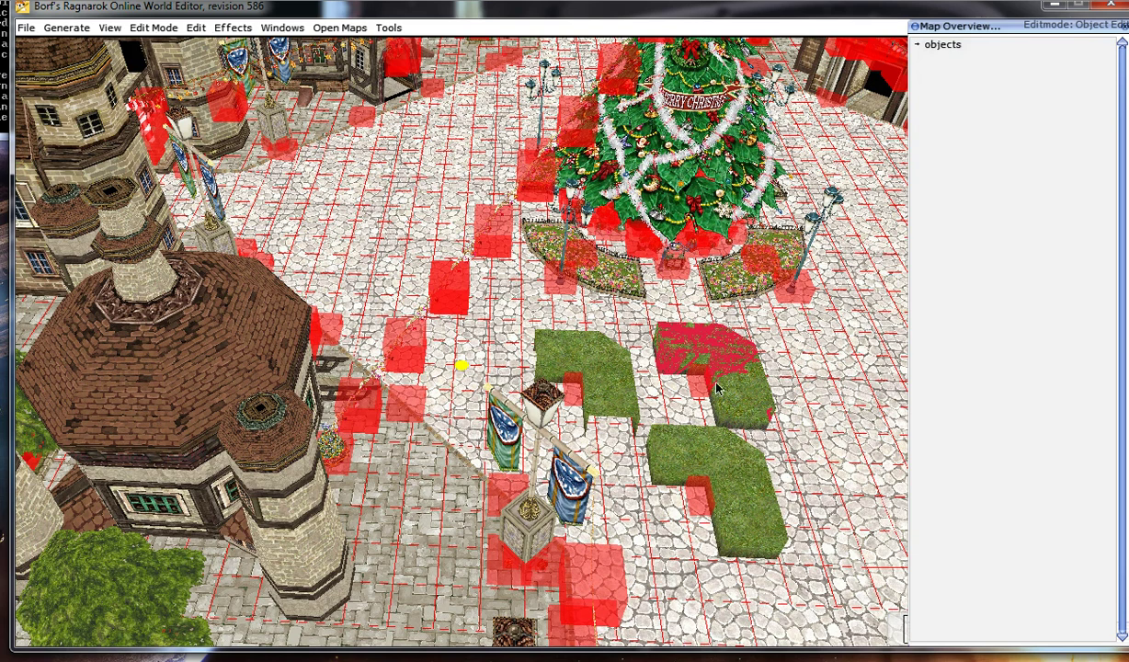